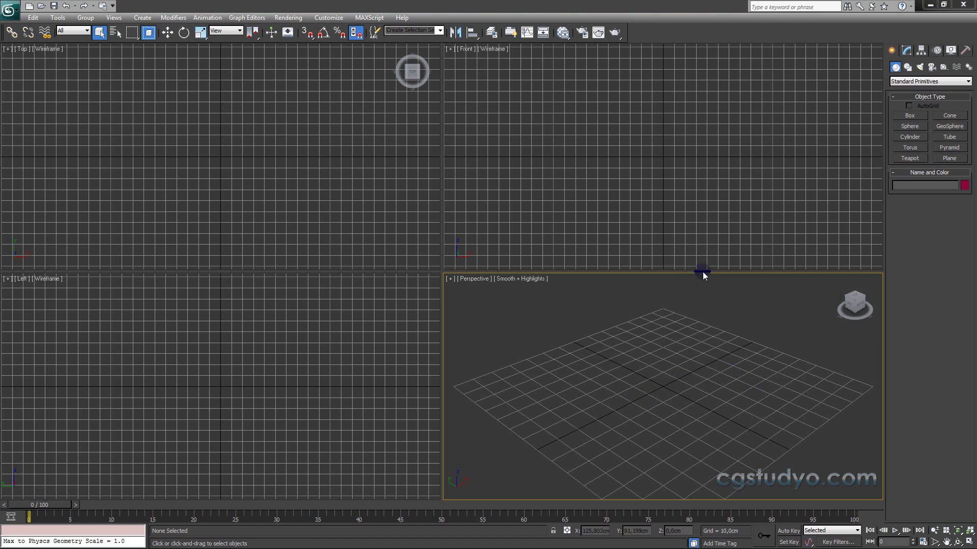
# - Switch the Create panel object category to Extended Primitives
pyautogui.click(895, 84)
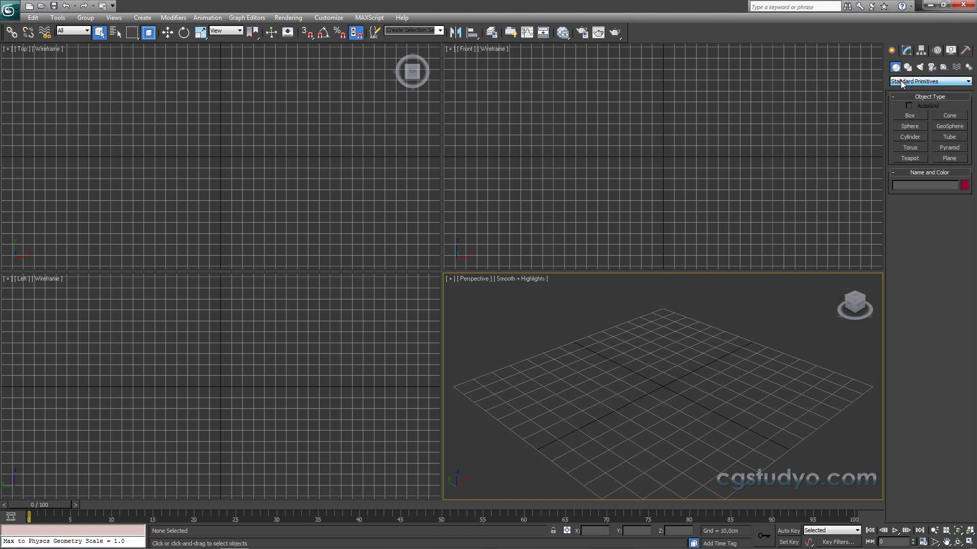
pyautogui.click(901, 83)
pyautogui.click(901, 83)
pyautogui.click(904, 97)
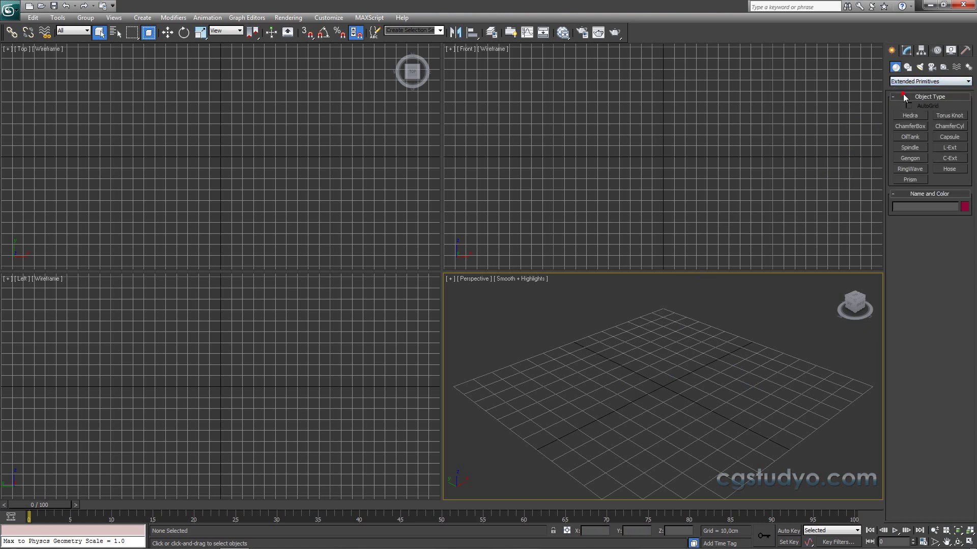
# - Check the Create > Extended Primitives menu, then maximize the Perspective viewport with Alt+W
pyautogui.click(137, 18)
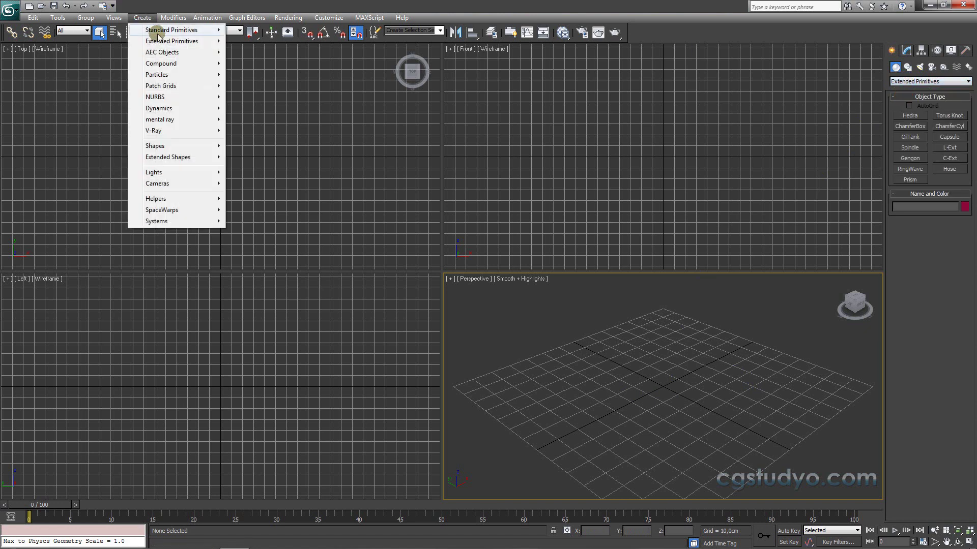
pyautogui.moveTo(172, 41)
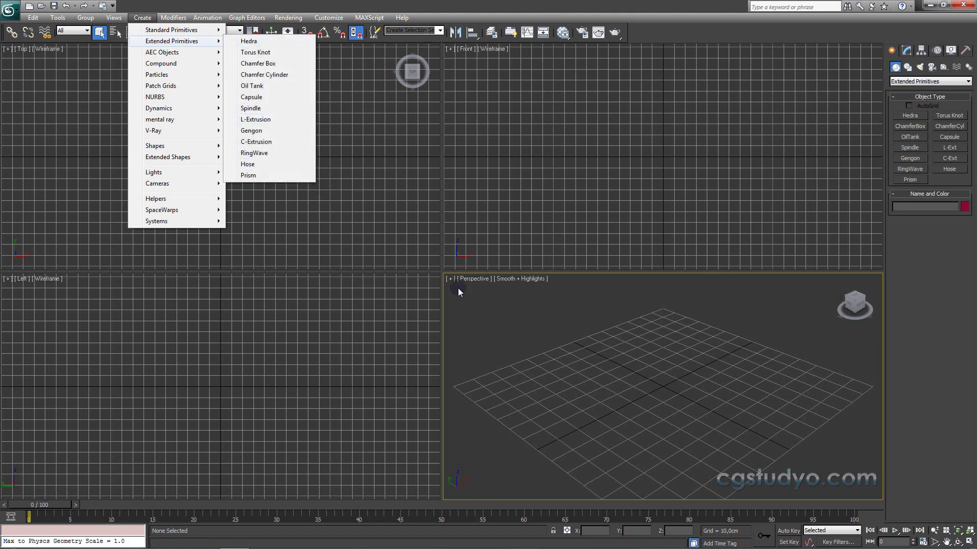
pyautogui.click(518, 331)
pyautogui.hotkey('alt', 'w')
pyautogui.moveTo(454, 283); pyautogui.dragTo(468, 270, button='middle')
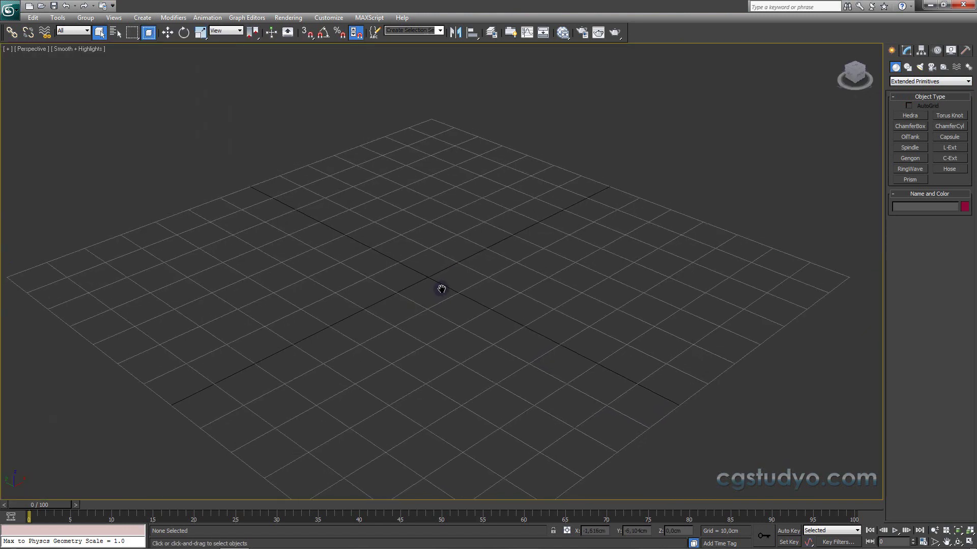
# - Drag out a Hedra pyramid at the grid centre and view it near-level
pyautogui.click(914, 118)
pyautogui.moveTo(516, 202); pyautogui.dragTo(527, 227, button='middle')
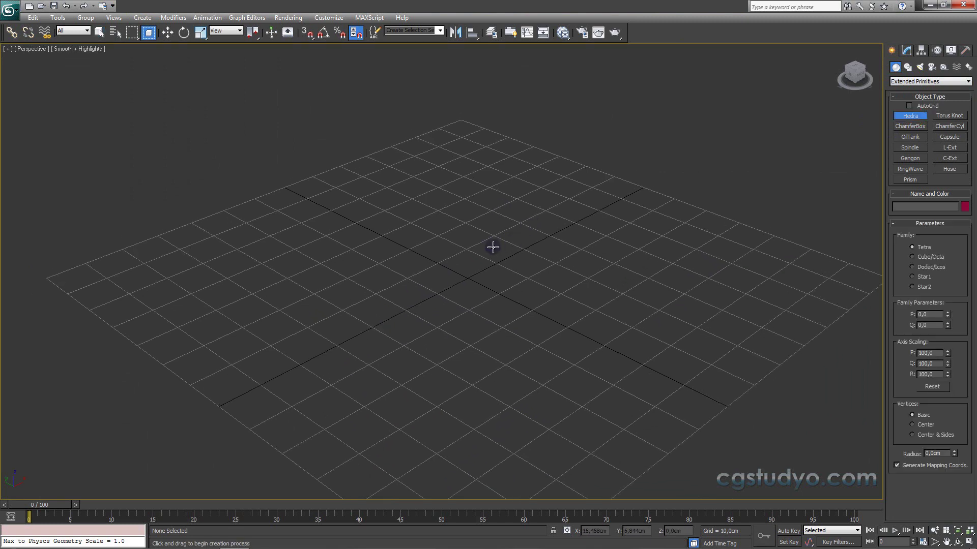
pyautogui.moveTo(472, 275)
pyautogui.mouseDown()
pyautogui.moveTo(475, 183)
pyautogui.moveTo(483, 230)
pyautogui.moveTo(481, 199)
pyautogui.mouseUp()
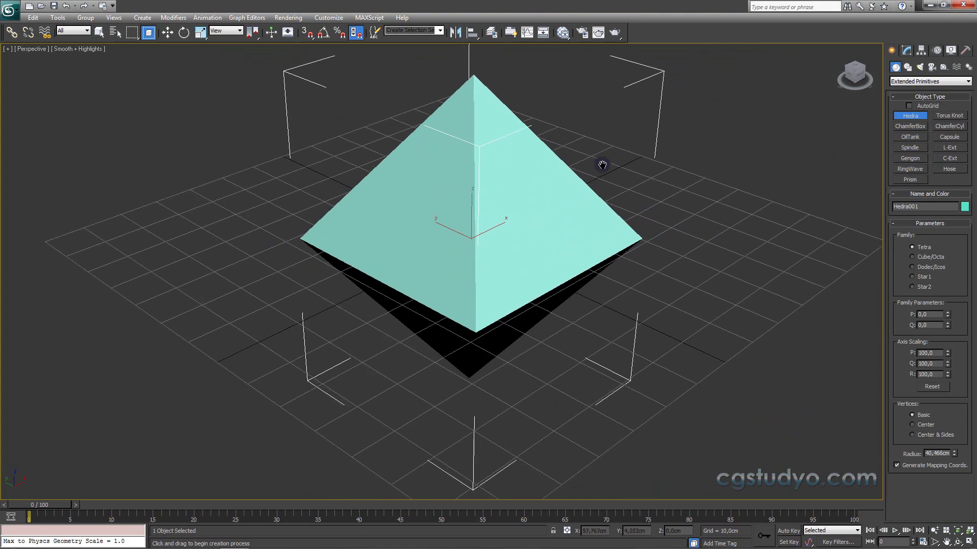
pyautogui.scroll(-4, 600, 173)
pyautogui.moveTo(591, 151)
pyautogui.keyDown('alt'); pyautogui.mouseDown(button='middle')
pyautogui.moveTo(594, 189)
pyautogui.moveTo(580, 209)
pyautogui.moveTo(493, 288)
pyautogui.moveTo(498, 259)
pyautogui.moveTo(493, 312)
pyautogui.moveTo(484, 288)
pyautogui.moveTo(513, 288)
pyautogui.mouseUp(button='middle'); pyautogui.keyUp('alt')
pyautogui.scroll(3, 493, 312)
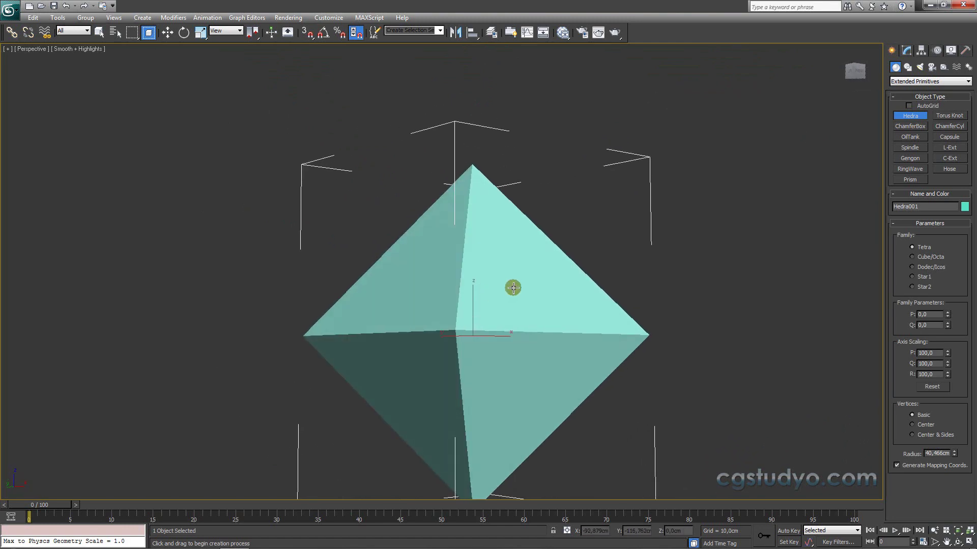
# - Cycle the Hedra family through Cube/Octa, Dodec/Icos, Star1 and Star2
pyautogui.click(913, 257)
pyautogui.click(912, 267)
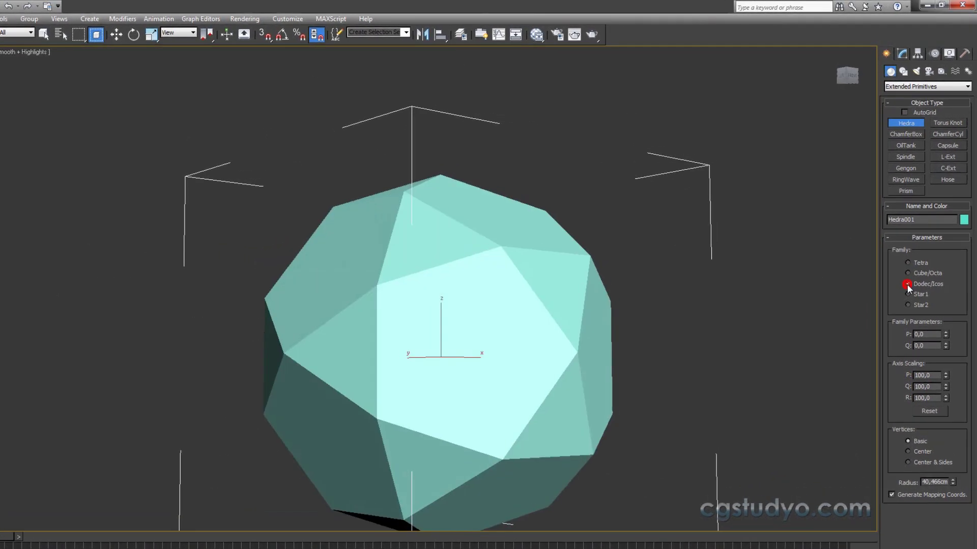
pyautogui.click(912, 277)
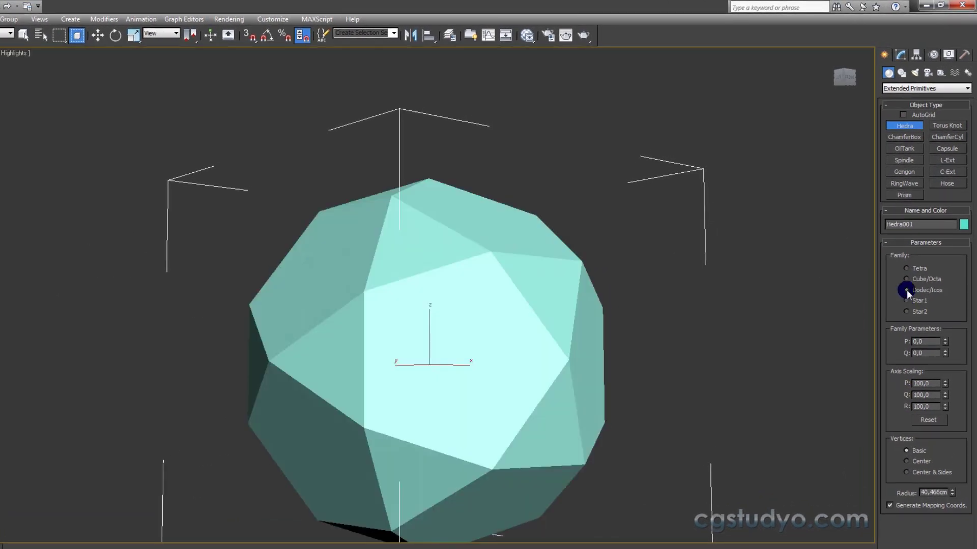
pyautogui.click(905, 301)
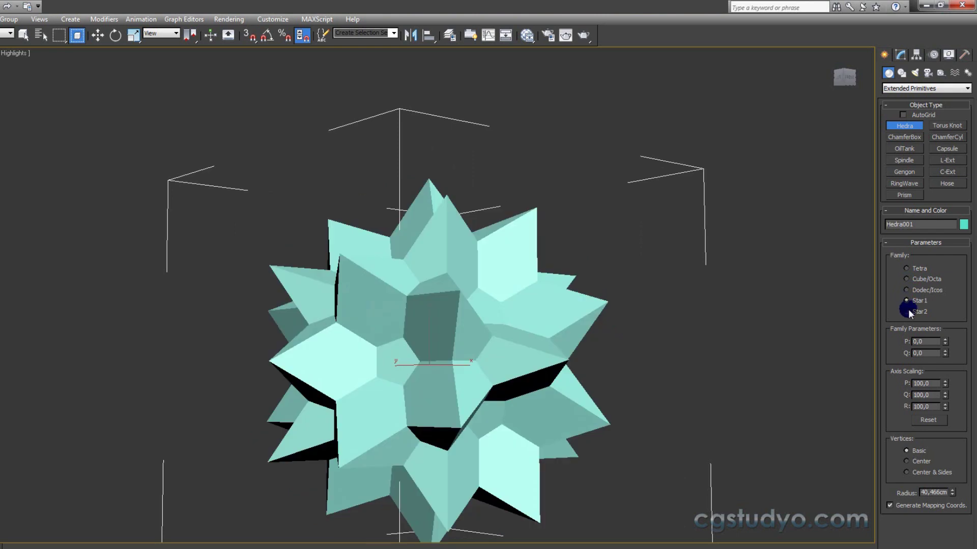
pyautogui.click(906, 312)
pyautogui.moveTo(654, 318)
pyautogui.keyDown('alt'); pyautogui.mouseDown(button='middle')
pyautogui.moveTo(628, 288)
pyautogui.moveTo(571, 331)
pyautogui.moveTo(554, 331)
pyautogui.moveTo(578, 319)
pyautogui.moveTo(592, 330)
pyautogui.mouseUp(button='middle'); pyautogui.keyUp('alt')
# - Return the Hedra to the Tetra family and raise P to 0,48
pyautogui.click(905, 268)
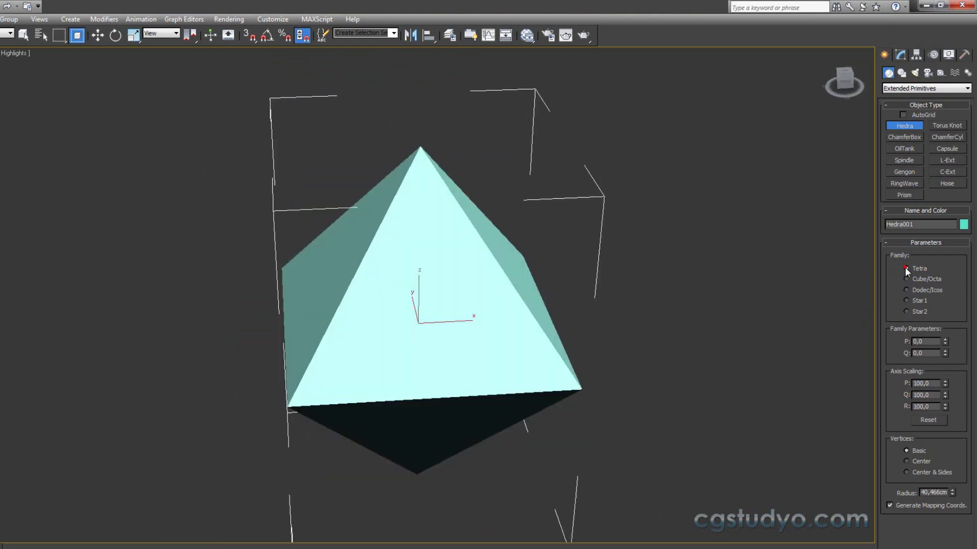
pyautogui.keyDown('alt'); pyautogui.moveTo(602, 337); pyautogui.dragTo(628, 351, button='middle'); pyautogui.keyUp('alt')
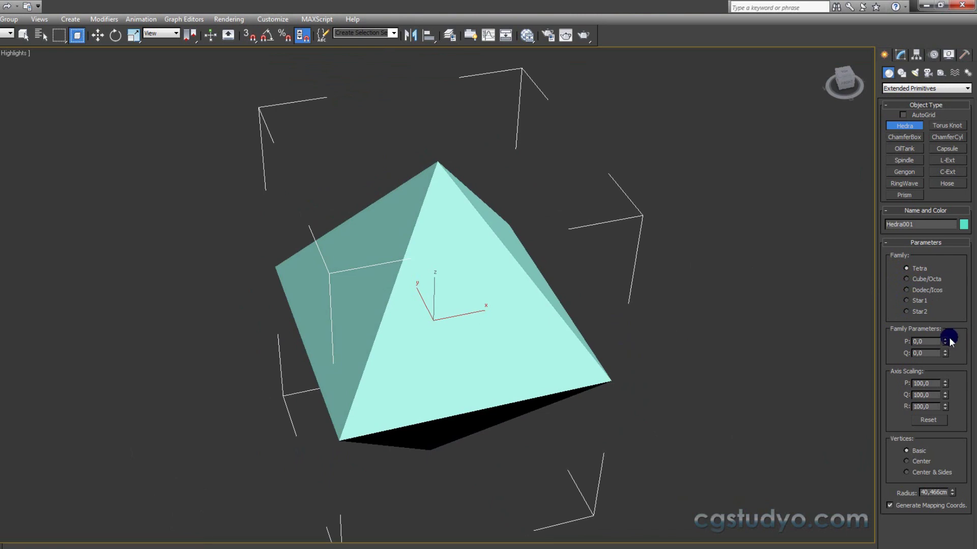
pyautogui.moveTo(947, 340)
pyautogui.mouseDown()
pyautogui.moveTo(942, 297)
pyautogui.moveTo(937, 349)
pyautogui.moveTo(929, 317)
pyautogui.mouseUp()
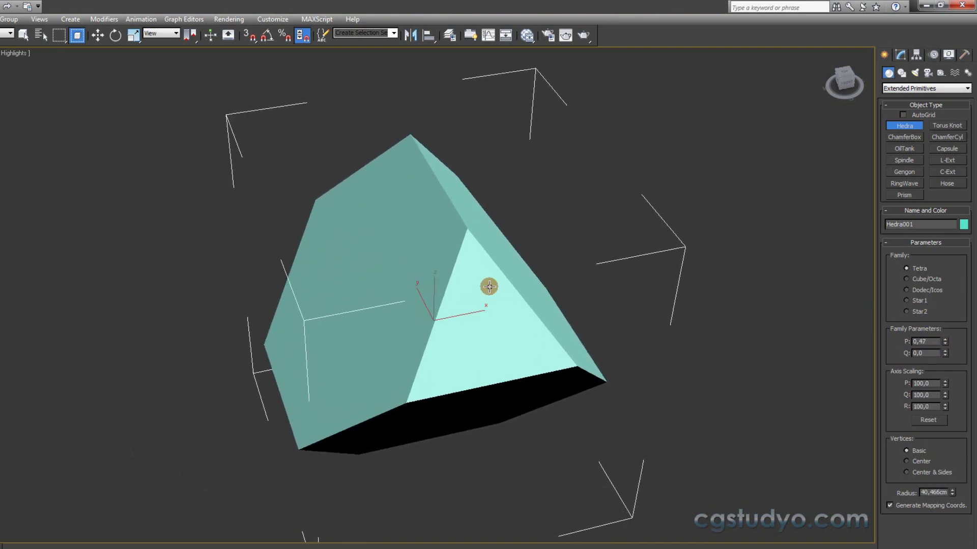
pyautogui.click(942, 351)
pyautogui.moveTo(942, 353)
pyautogui.mouseDown()
pyautogui.moveTo(937, 301)
pyautogui.moveTo(945, 383)
pyautogui.moveTo(941, 288)
pyautogui.moveTo(944, 375)
pyautogui.mouseUp()
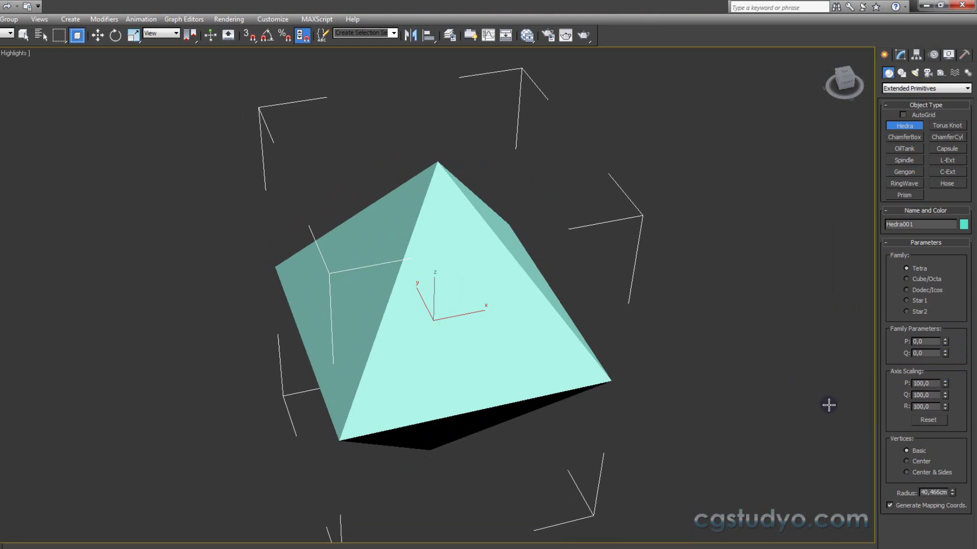
# - Vary Hedra axis scaling (Q 96,5, R down to 72,5), then reset to 100
pyautogui.moveTo(944, 390)
pyautogui.mouseDown()
pyautogui.moveTo(941, 344)
pyautogui.moveTo(942, 396)
pyautogui.moveTo(931, 414)
pyautogui.moveTo(927, 399)
pyautogui.moveTo(931, 421)
pyautogui.moveTo(944, 408)
pyautogui.moveTo(901, 321)
pyautogui.moveTo(901, 268)
pyautogui.moveTo(937, 333)
pyautogui.moveTo(880, 371)
pyautogui.moveTo(881, 395)
pyautogui.moveTo(621, 381)
pyautogui.mouseUp()
pyautogui.moveTo(621, 382)
pyautogui.keyDown('alt'); pyautogui.mouseDown(button='middle')
pyautogui.moveTo(680, 310)
pyautogui.moveTo(680, 345)
pyautogui.moveTo(662, 353)
pyautogui.moveTo(677, 351)
pyautogui.mouseUp(button='middle'); pyautogui.keyUp('alt')
pyautogui.moveTo(945, 407); pyautogui.dragTo(938, 441)
pyautogui.moveTo(645, 364)
pyautogui.keyDown('alt'); pyautogui.mouseDown(button='middle')
pyautogui.moveTo(497, 309)
pyautogui.moveTo(488, 346)
pyautogui.moveTo(571, 375)
pyautogui.moveTo(639, 369)
pyautogui.mouseUp(button='middle'); pyautogui.keyUp('alt')
pyautogui.click(928, 420)
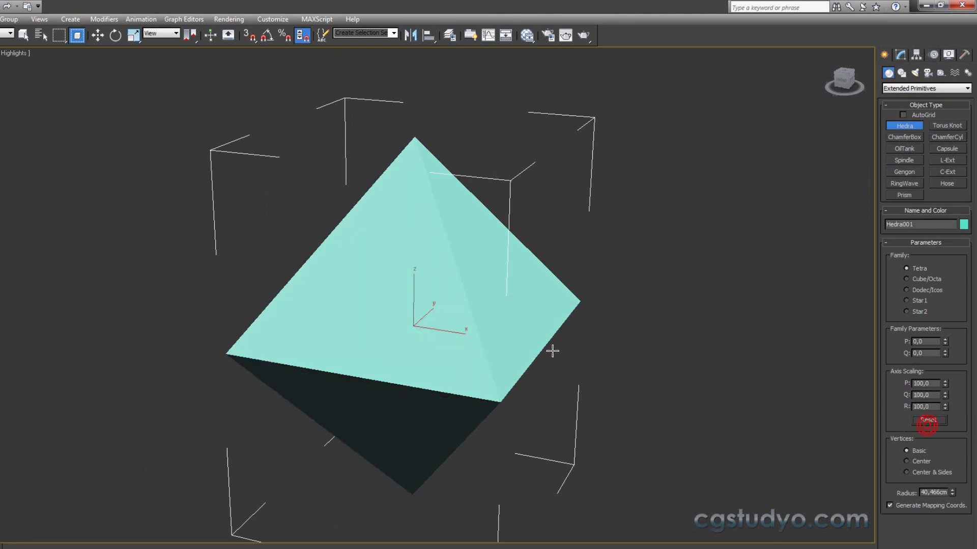
# - Try Hedra radius values such as 50,987cm, then delete the Hedra
pyautogui.moveTo(554, 349); pyautogui.dragTo(549, 329, button='middle')
pyautogui.moveTo(602, 391)
pyautogui.keyDown('alt'); pyautogui.mouseDown(button='middle')
pyautogui.moveTo(518, 375)
pyautogui.moveTo(565, 392)
pyautogui.mouseUp(button='middle'); pyautogui.keyUp('alt')
pyautogui.click(952, 490)
pyautogui.moveTo(951, 491); pyautogui.dragTo(944, 467)
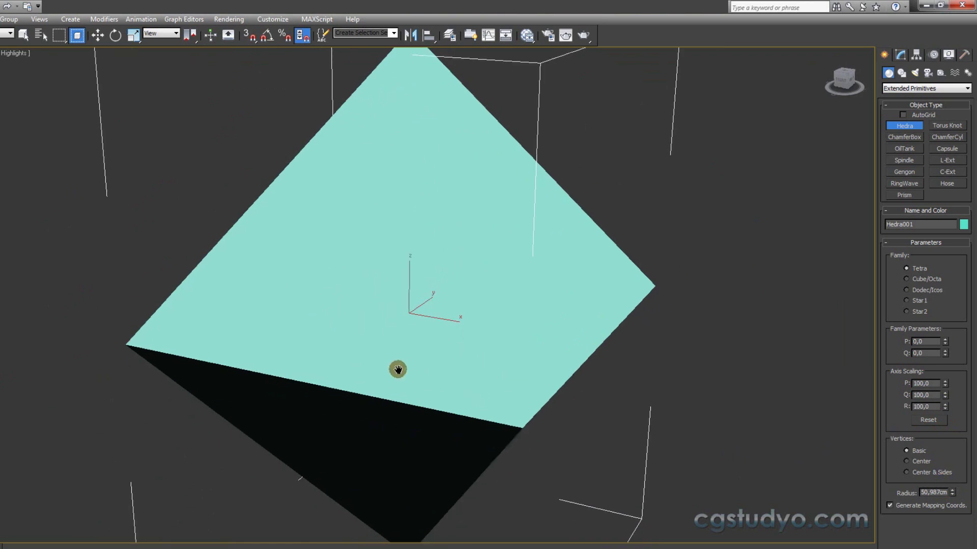
pyautogui.scroll(-3, 396, 368)
pyautogui.scroll(-2, 447, 380)
pyautogui.keyDown('alt'); pyautogui.moveTo(444, 389); pyautogui.dragTo(871, 448, button='middle'); pyautogui.keyUp('alt')
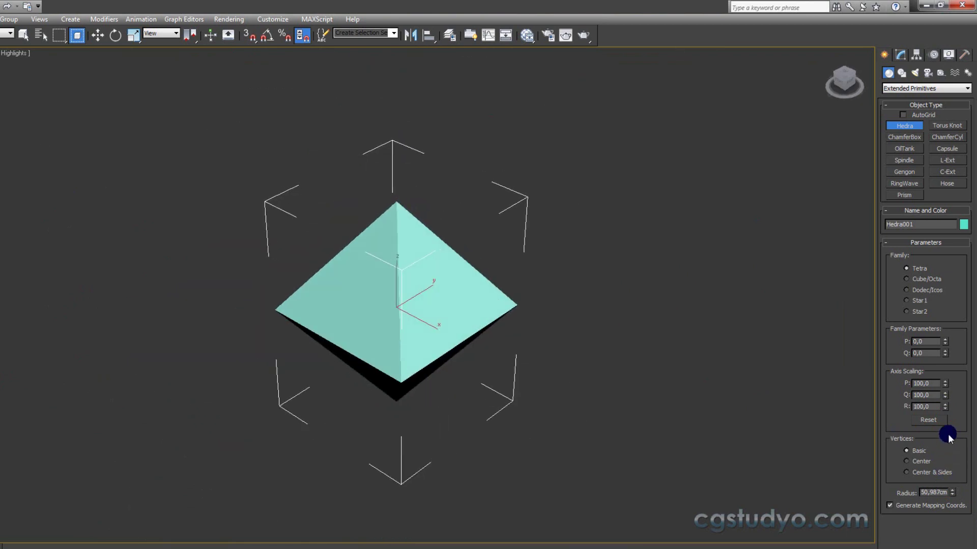
pyautogui.moveTo(952, 493); pyautogui.dragTo(952, 507)
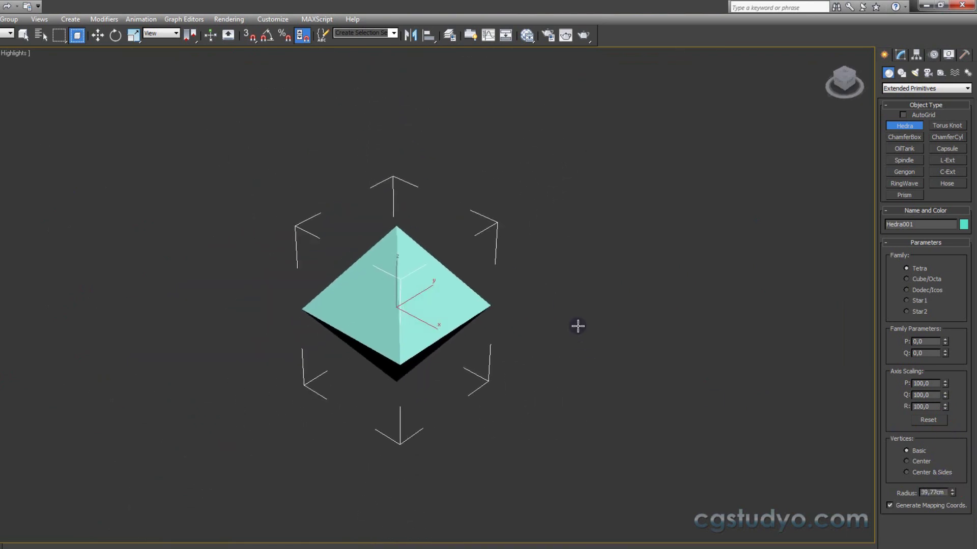
pyautogui.press('Delete')
# - Draw a 38,619 × 32,4 × 36,773cm ChamferBox on the grid with a 2,543cm fillet
pyautogui.click(902, 138)
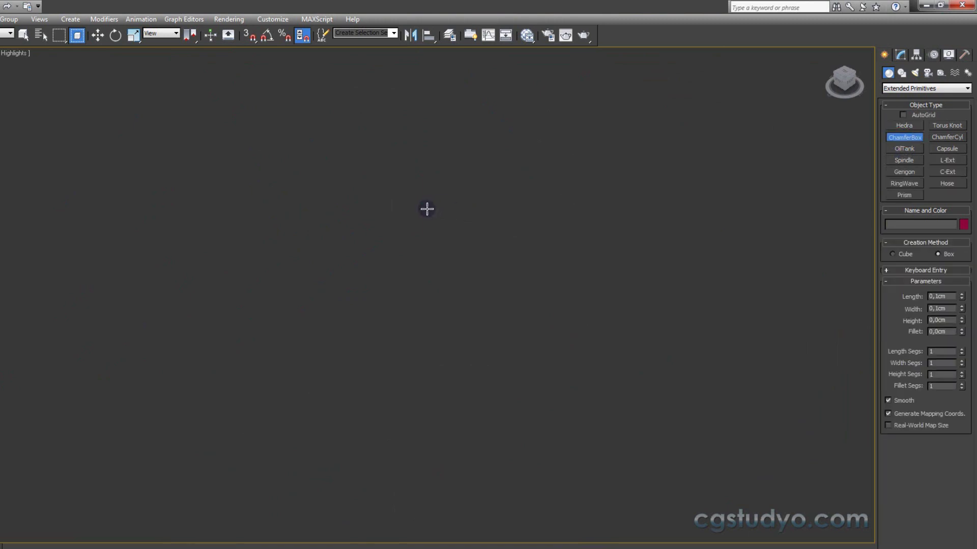
pyautogui.press('g')
pyautogui.scroll(8, 331, 277)
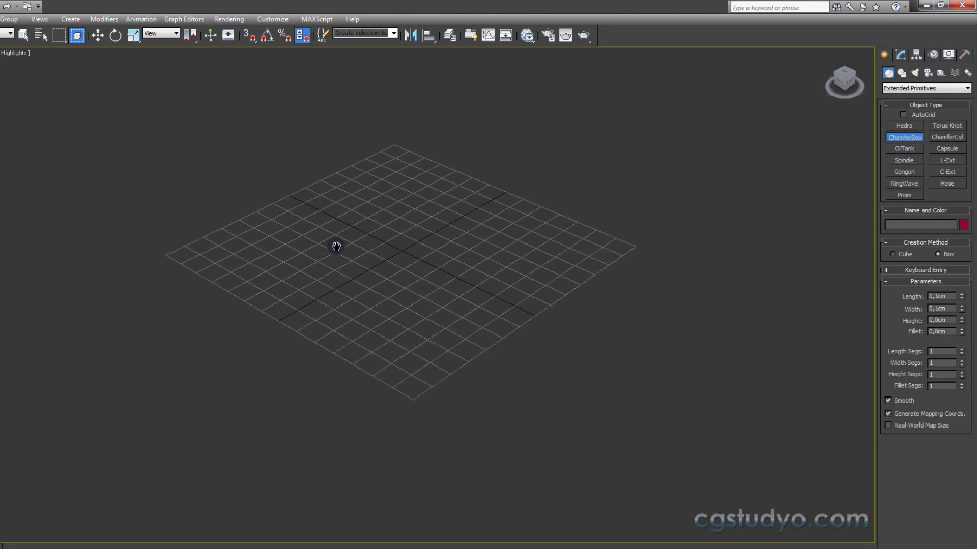
pyautogui.moveTo(302, 327); pyautogui.dragTo(310, 349, button='middle')
pyautogui.moveTo(309, 311)
pyautogui.mouseDown()
pyautogui.moveTo(436, 318)
pyautogui.moveTo(479, 300)
pyautogui.mouseUp()
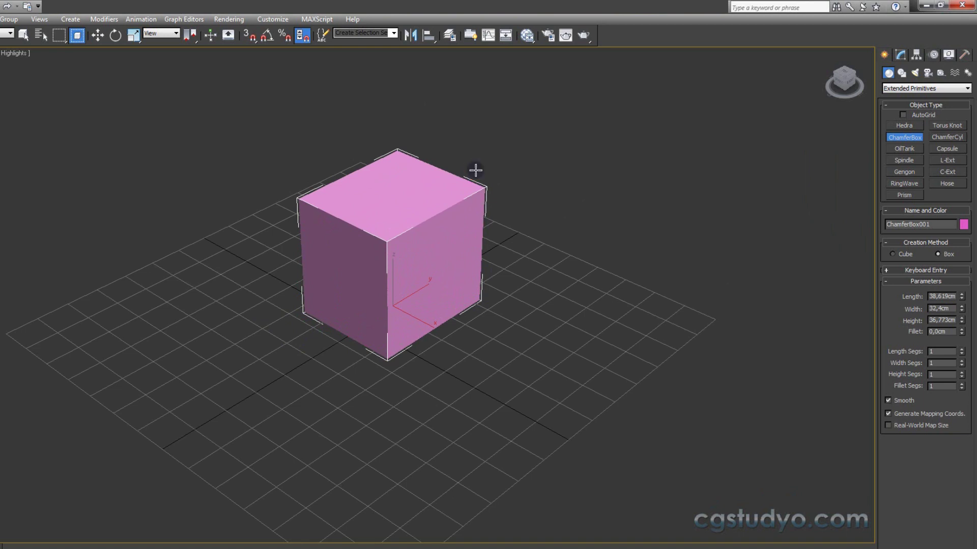
pyautogui.click(477, 190)
pyautogui.click(435, 221)
pyautogui.rightClick(356, 256)
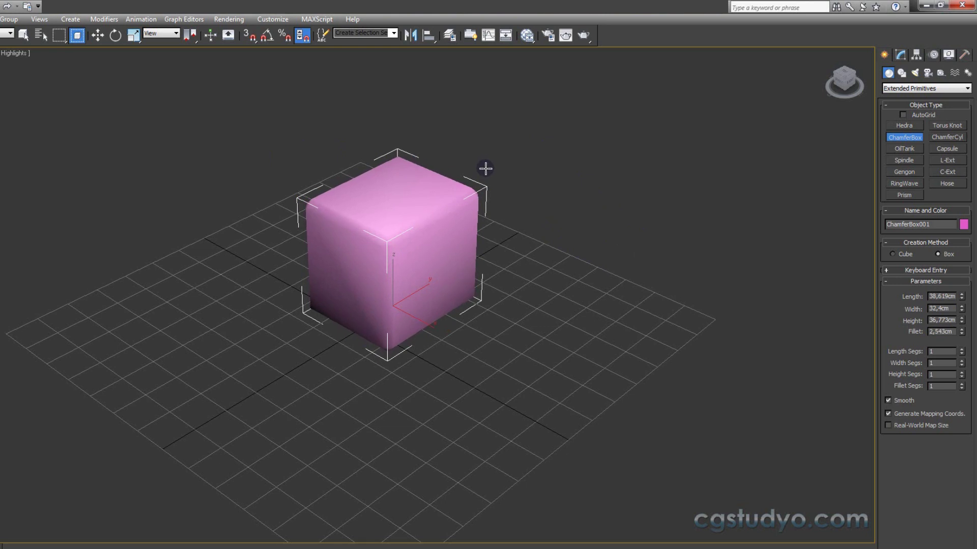
# - Set the ChamferBox length to 68,146cm and height to 53,689cm
pyautogui.click(459, 208)
pyautogui.scroll(3, 517, 201)
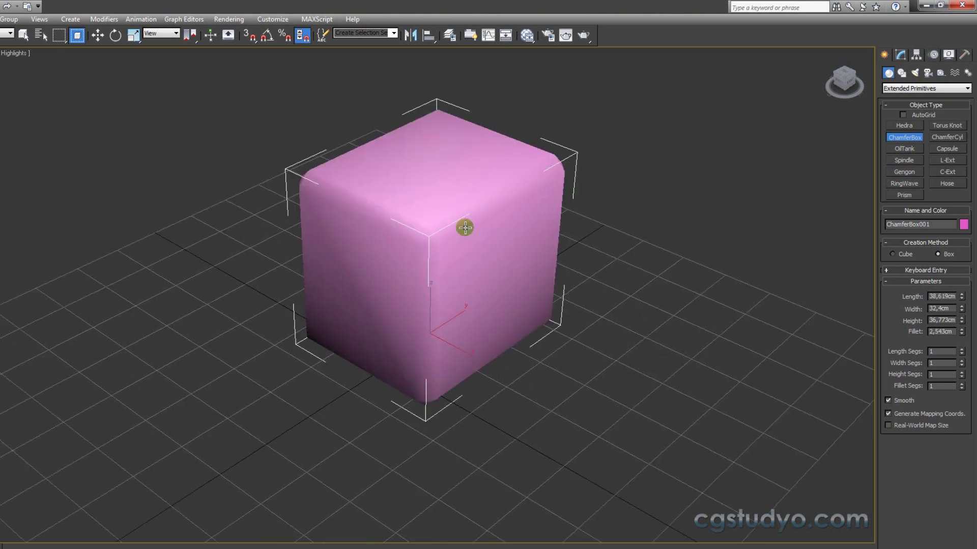
pyautogui.moveTo(465, 226); pyautogui.dragTo(440, 280, button='middle')
pyautogui.moveTo(961, 297)
pyautogui.mouseDown()
pyautogui.moveTo(963, 316)
pyautogui.moveTo(962, 298)
pyautogui.mouseUp()
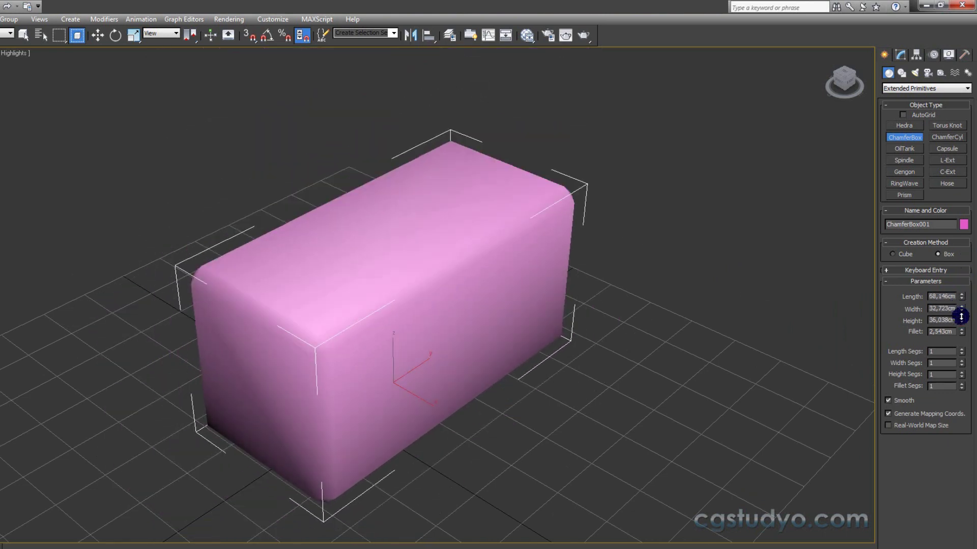
pyautogui.moveTo(715, 318); pyautogui.dragTo(677, 343, button='middle')
pyautogui.scroll(-3, 675, 342)
pyautogui.scroll(4, 665, 337)
pyautogui.scroll(-1, 693, 340)
pyautogui.scroll(-2, 694, 339)
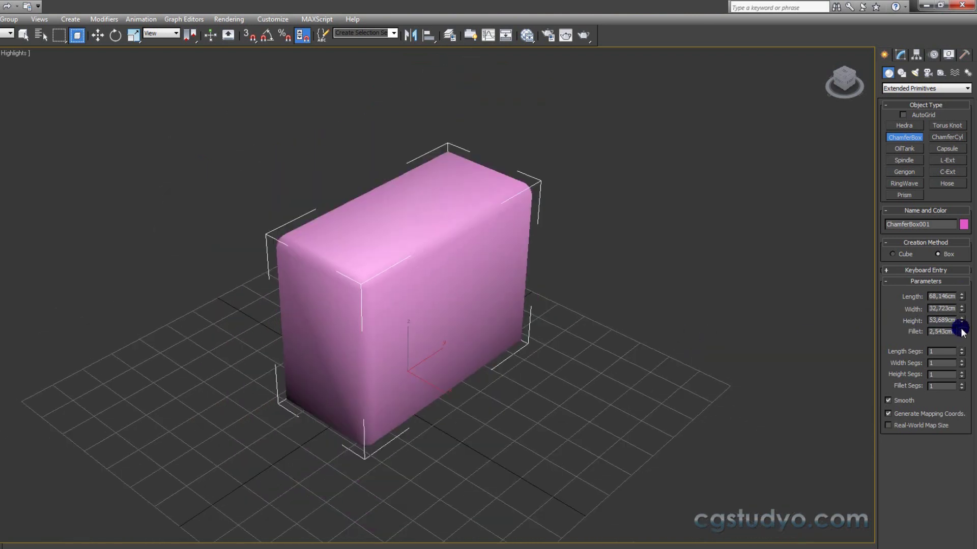
# - Raise the fillet to 5,398cm and turn on Edged Faces with F4
pyautogui.moveTo(961, 332)
pyautogui.mouseDown()
pyautogui.moveTo(944, 193)
pyautogui.moveTo(939, 275)
pyautogui.mouseUp()
pyautogui.press('F4')
pyautogui.moveTo(475, 242); pyautogui.dragTo(471, 290, button='middle')
pyautogui.scroll(2, 582, 286)
pyautogui.scroll(-2, 638, 301)
pyautogui.moveTo(961, 330); pyautogui.dragTo(960, 320)
# - Try ChamferBox segment counts, ending with 1 length, 1 width and 4 height segments
pyautogui.click(515, 284)
pyautogui.moveTo(612, 375); pyautogui.dragTo(591, 356, button='middle')
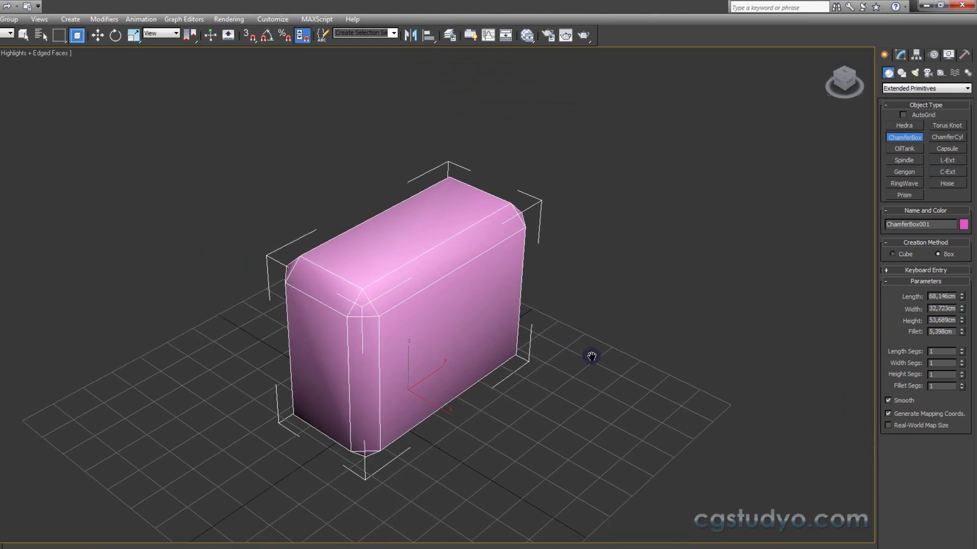
pyautogui.click(961, 349)
pyautogui.click(961, 349)
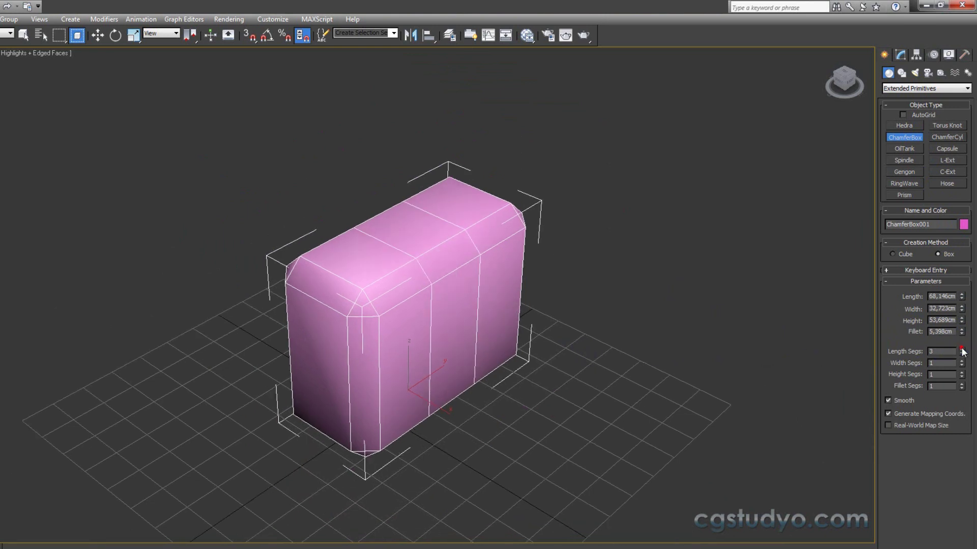
pyautogui.click(962, 354)
pyautogui.click(962, 361)
pyautogui.click(962, 360)
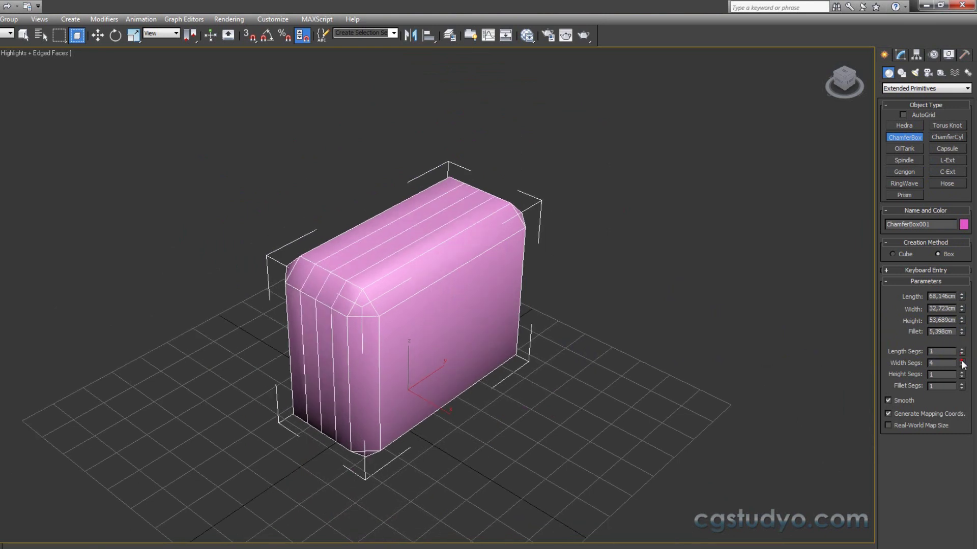
pyautogui.click(960, 372)
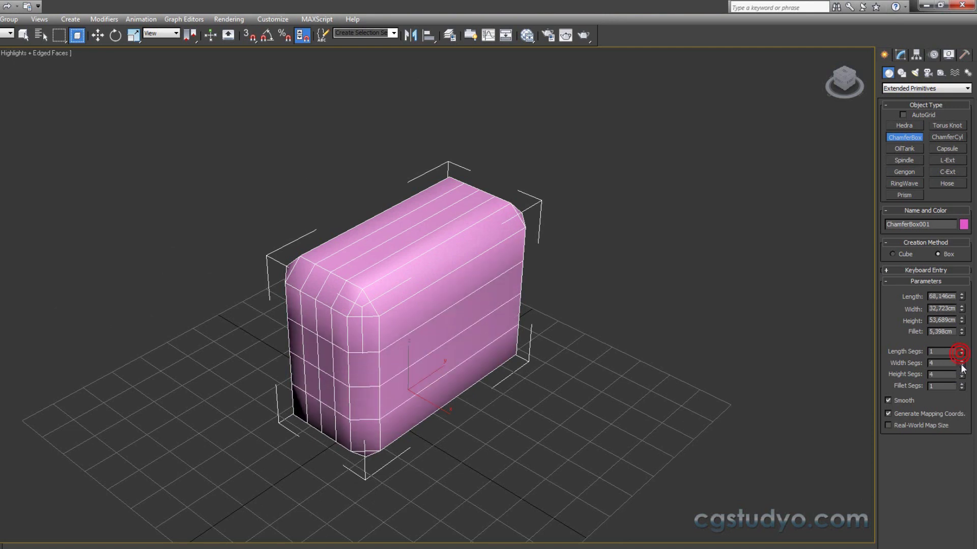
pyautogui.rightClick(962, 364)
pyautogui.scroll(3, 806, 380)
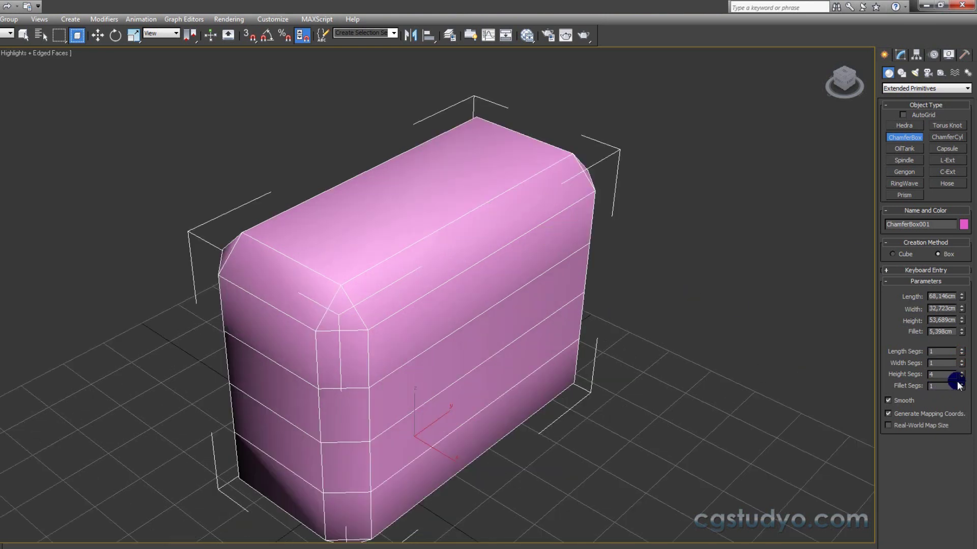
# - Raise Fillet Segs to 8 and return to plain smooth shading
pyautogui.moveTo(961, 386); pyautogui.dragTo(961, 386)
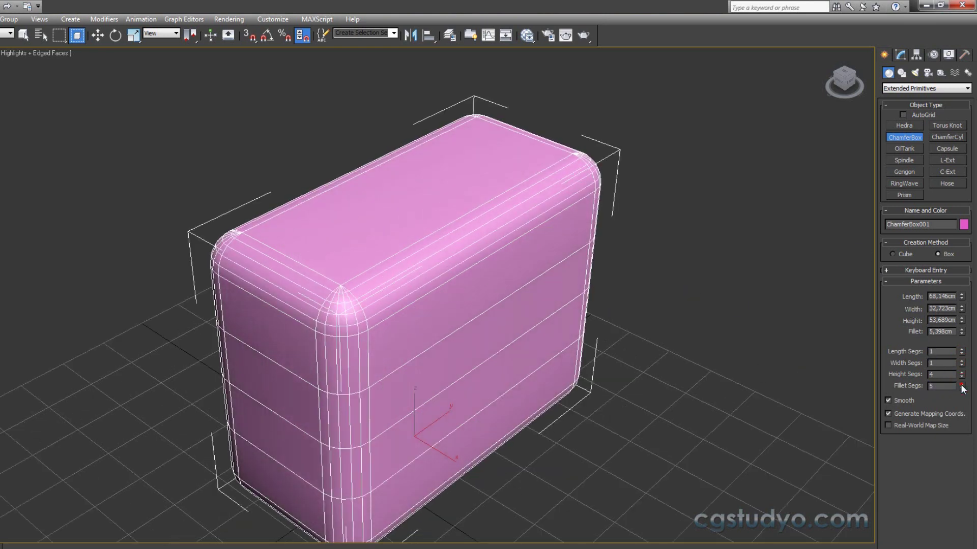
pyautogui.click(961, 386)
pyautogui.press('F3')
pyautogui.press('F3')
pyautogui.press('F4')
pyautogui.moveTo(388, 244)
pyautogui.mouseDown(button='middle')
pyautogui.moveTo(375, 224)
pyautogui.moveTo(374, 236)
pyautogui.mouseUp(button='middle')
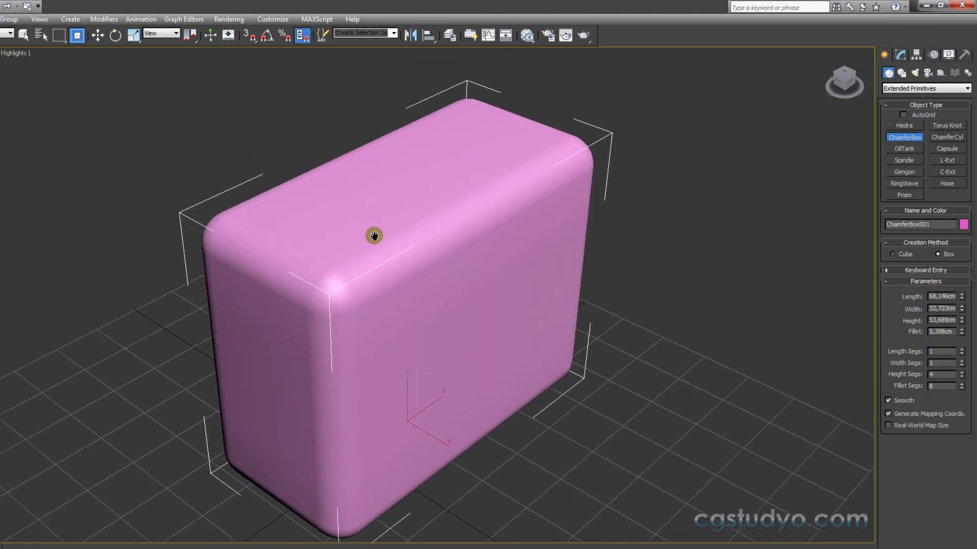
pyautogui.scroll(-3, 383, 229)
pyautogui.click(359, 232)
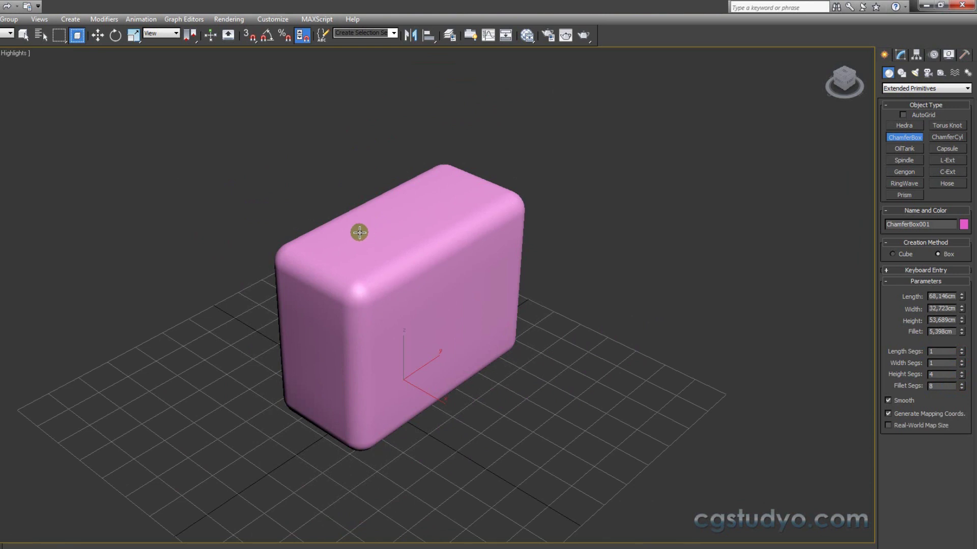
# - Toggle Edged Faces with F4 and orbit to inspect the smoothed ChamferBox mesh
pyautogui.press('F4')
pyautogui.press('F4')
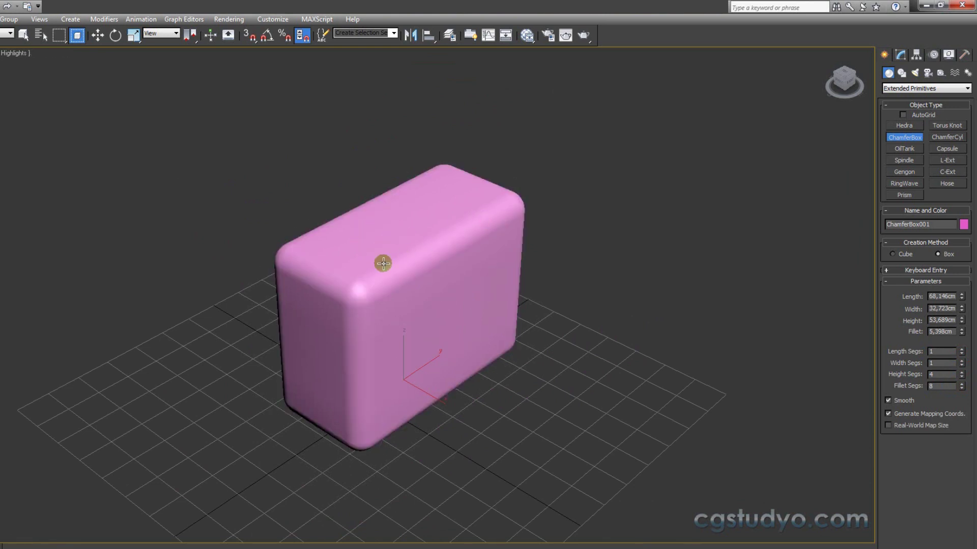
pyautogui.press('F4')
pyautogui.press('F4')
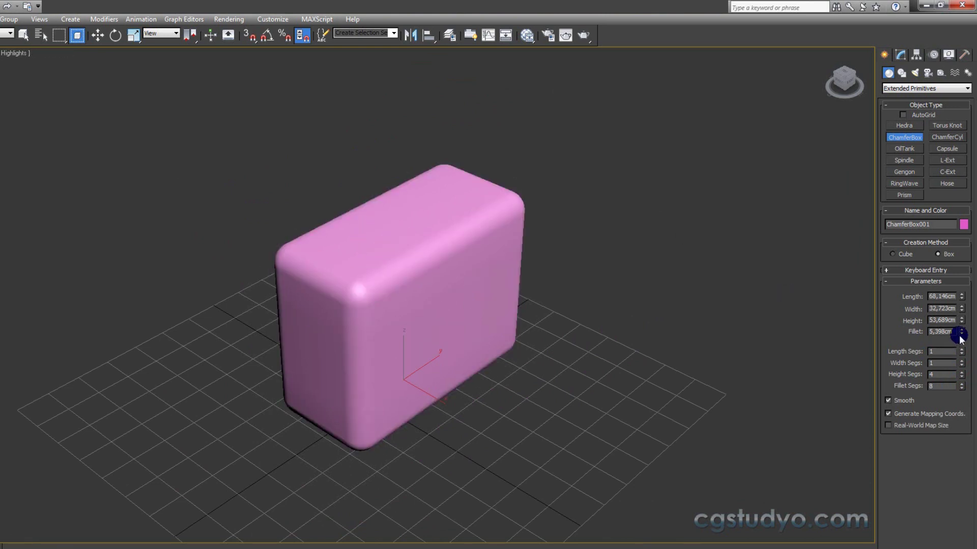
pyautogui.scroll(-1, 590, 337)
pyautogui.scroll(2, 429, 317)
pyautogui.scroll(-2, 442, 342)
pyautogui.scroll(-1, 401, 334)
pyautogui.moveTo(401, 335)
pyautogui.keyDown('alt'); pyautogui.mouseDown(button='middle')
pyautogui.moveTo(370, 307)
pyautogui.moveTo(366, 318)
pyautogui.moveTo(399, 343)
pyautogui.moveTo(434, 348)
pyautogui.mouseUp(button='middle'); pyautogui.keyUp('alt')
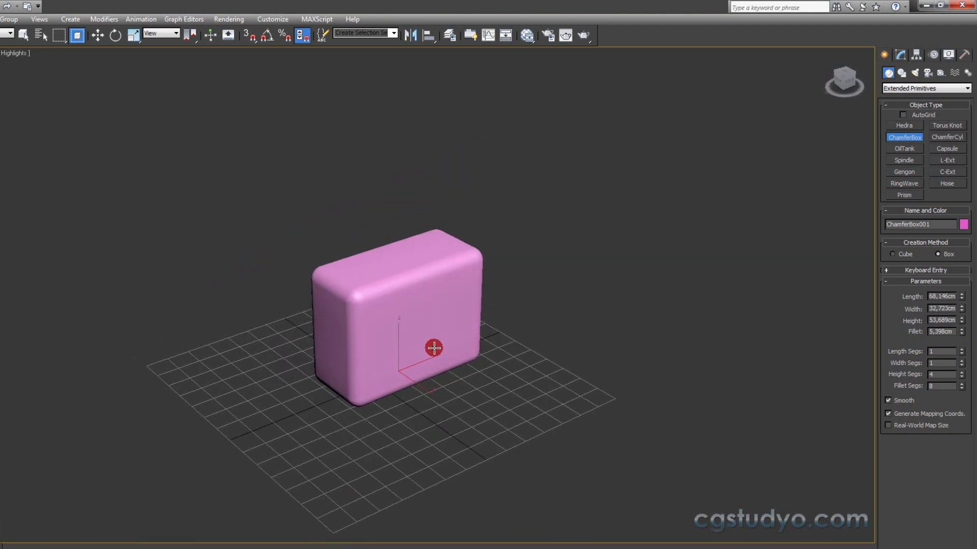
pyautogui.scroll(2, 433, 348)
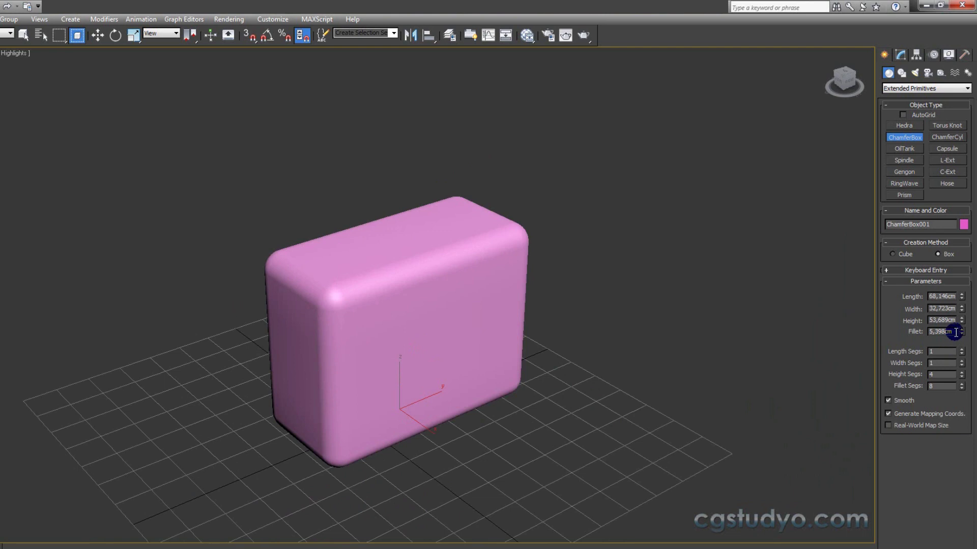
pyautogui.press('F4')
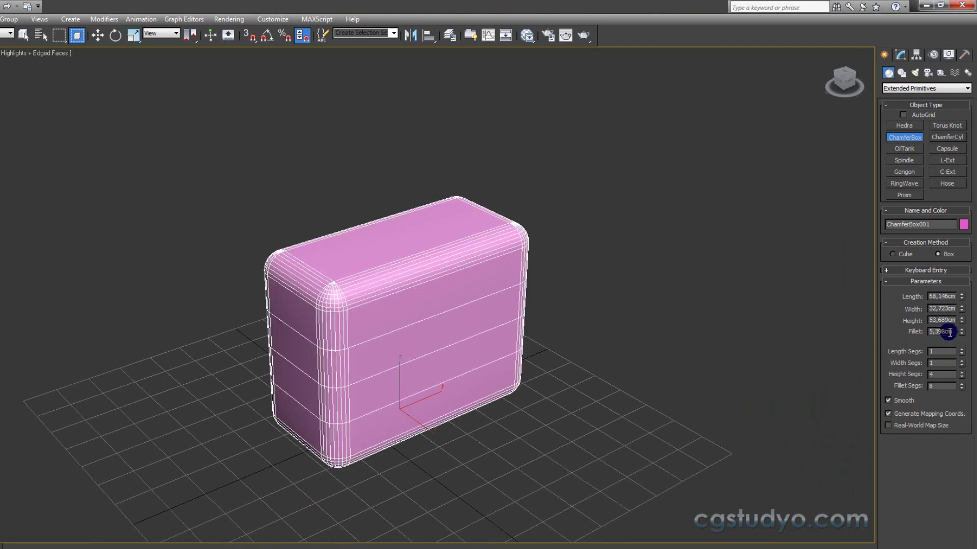
pyautogui.press('F4')
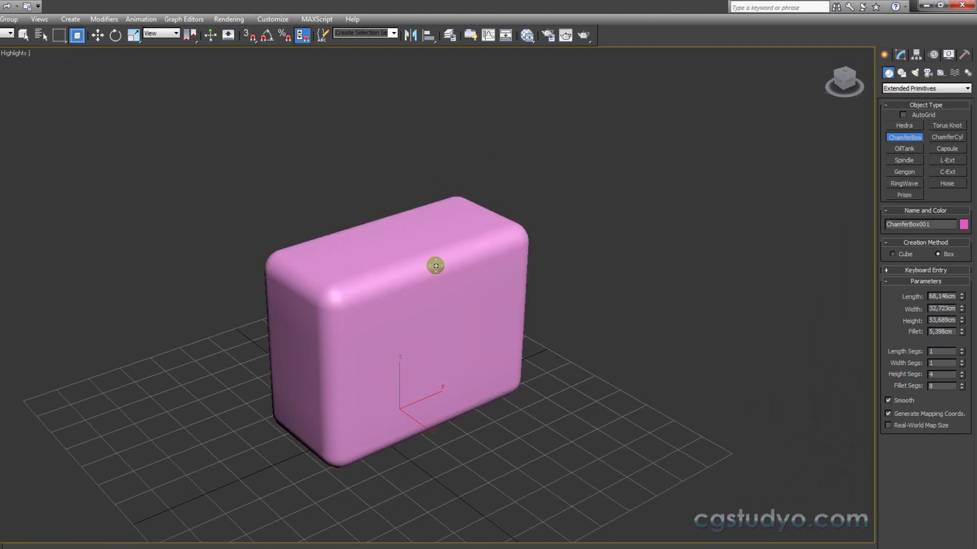
# - Lower the ChamferBox fillet to sharpen its edges and orbit around it
pyautogui.moveTo(962, 333)
pyautogui.mouseDown()
pyautogui.moveTo(969, 366)
pyautogui.moveTo(921, 189)
pyautogui.moveTo(961, 361)
pyautogui.moveTo(961, 351)
pyautogui.mouseUp()
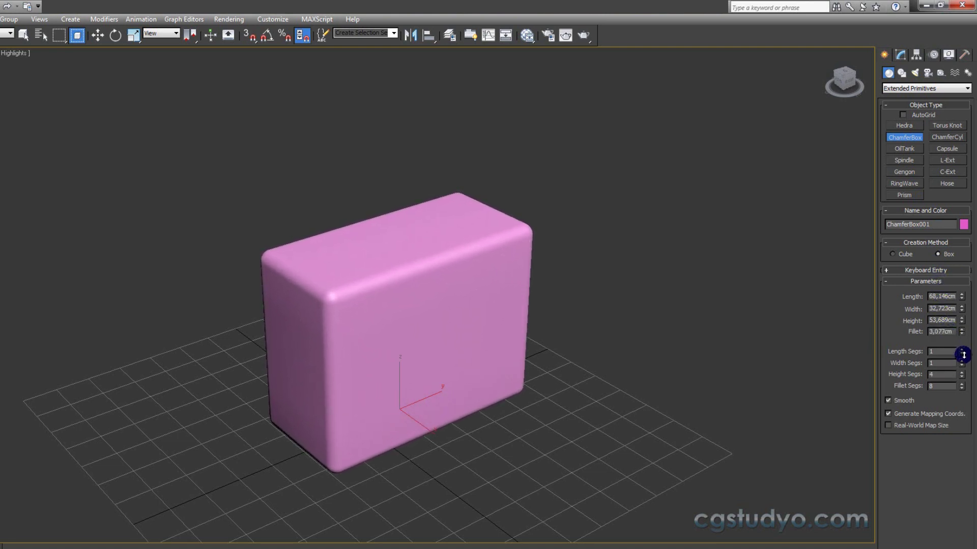
pyautogui.keyDown('alt'); pyautogui.moveTo(582, 339); pyautogui.dragTo(508, 303, button='middle'); pyautogui.keyUp('alt')
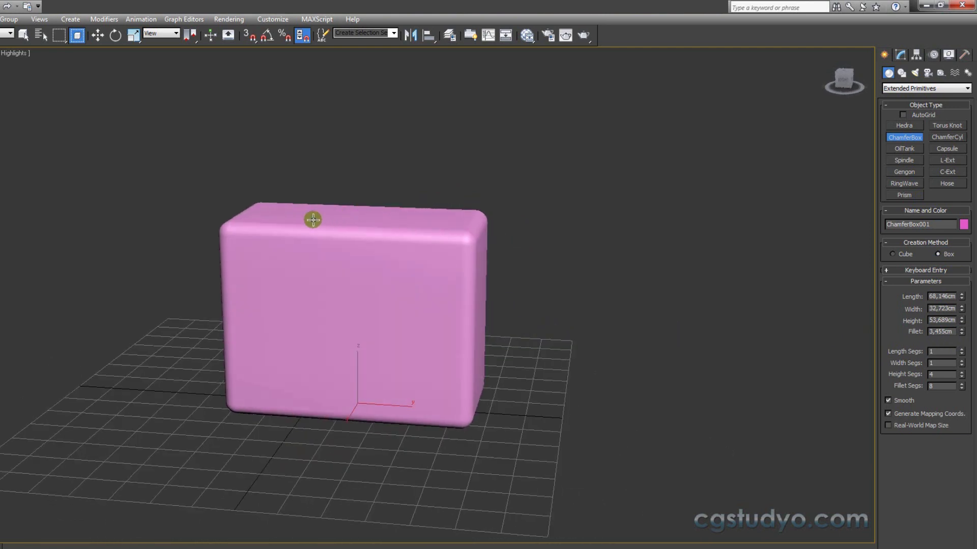
pyautogui.keyDown('alt'); pyautogui.moveTo(368, 219); pyautogui.dragTo(430, 233, button='middle'); pyautogui.keyUp('alt')
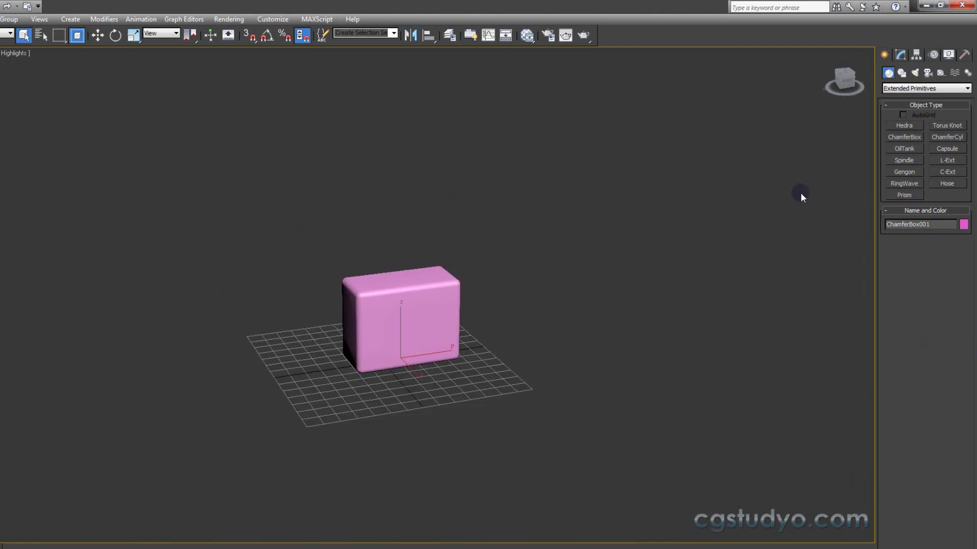
# - Toggle the Smooth checkbox to compare faceted and smooth shading on the box
pyautogui.click(904, 137)
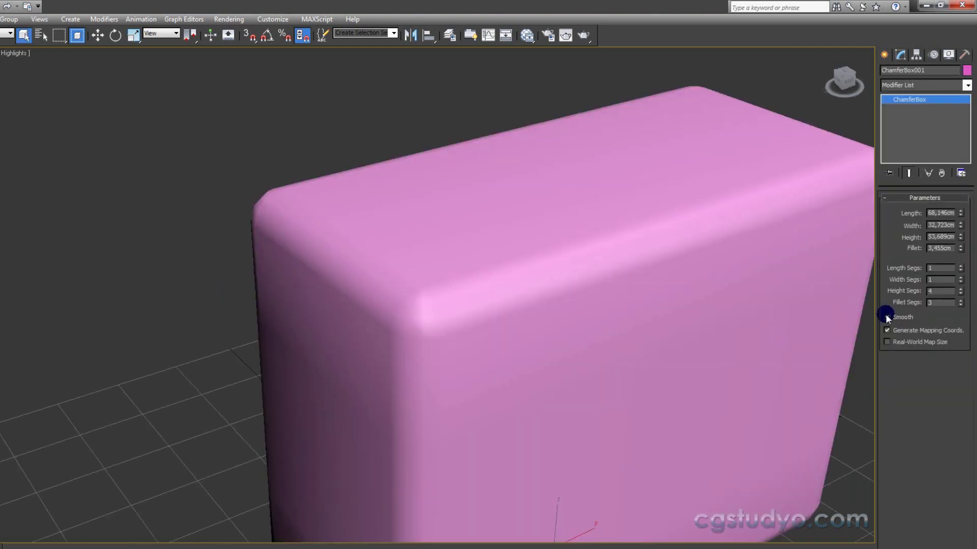
pyautogui.click(887, 317)
pyautogui.click(887, 316)
pyautogui.scroll(-3, 690, 318)
pyautogui.scroll(-3, 616, 299)
pyautogui.click(887, 317)
pyautogui.click(887, 317)
pyautogui.click(887, 317)
pyautogui.scroll(-4, 618, 299)
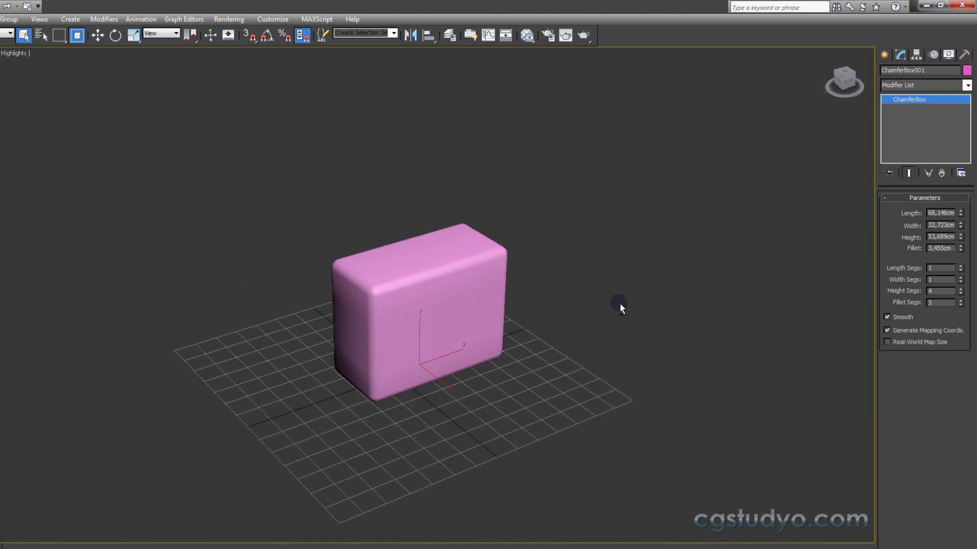
# - Delete the ChamferBox and return to the Create panel
pyautogui.moveTo(574, 178); pyautogui.dragTo(234, 397)
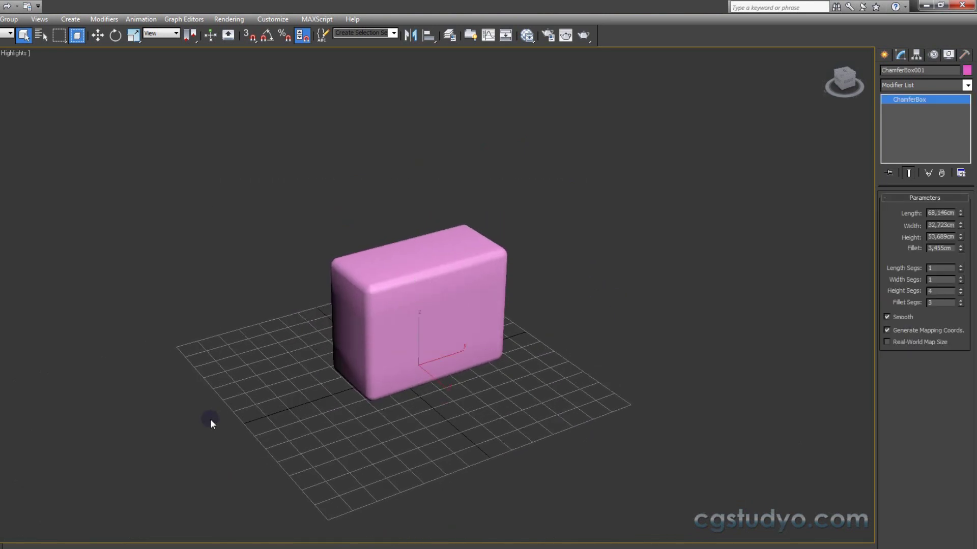
pyautogui.press('Delete')
pyautogui.click(889, 54)
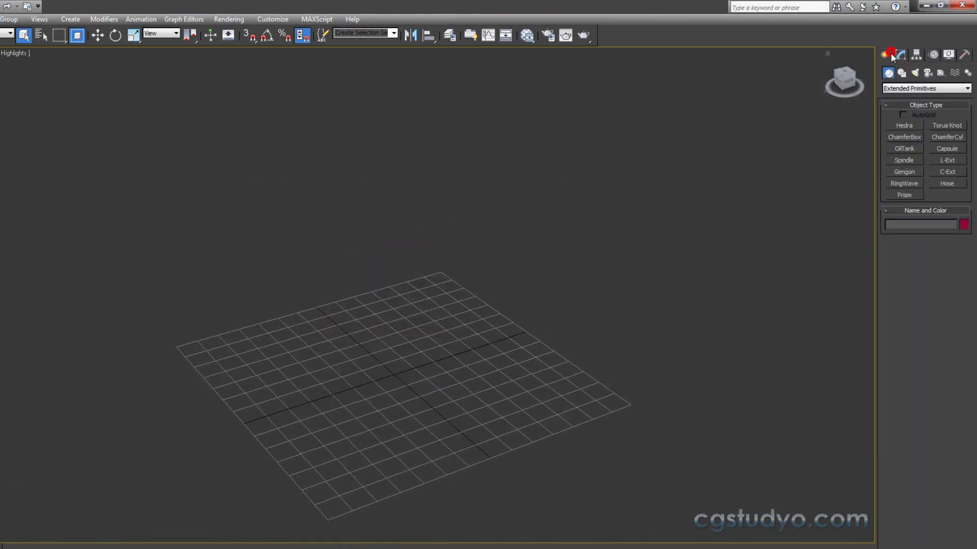
# - Create an OilTank at grid centre: radius 18,858cm, height 85,716cm, cap height 9,149cm
pyautogui.click(906, 88)
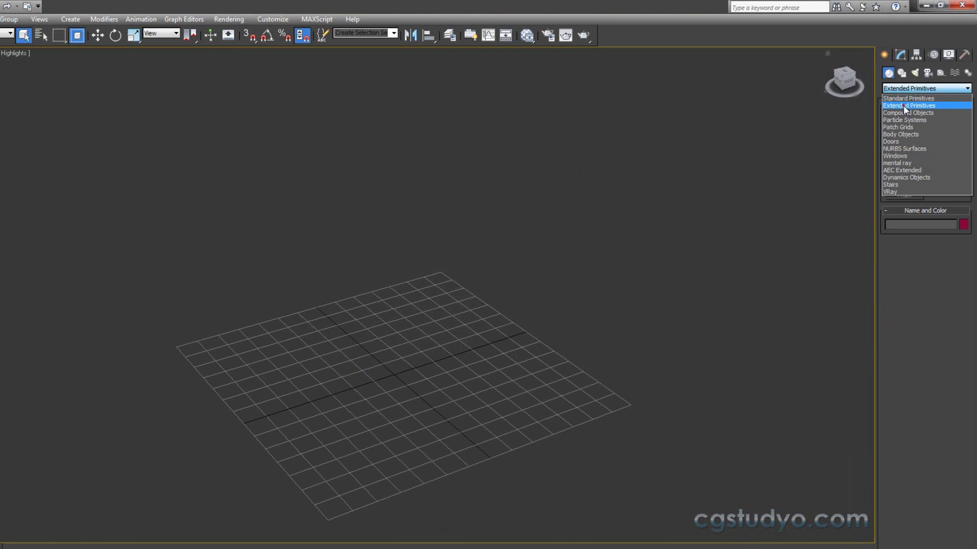
pyautogui.click(902, 106)
pyautogui.click(905, 150)
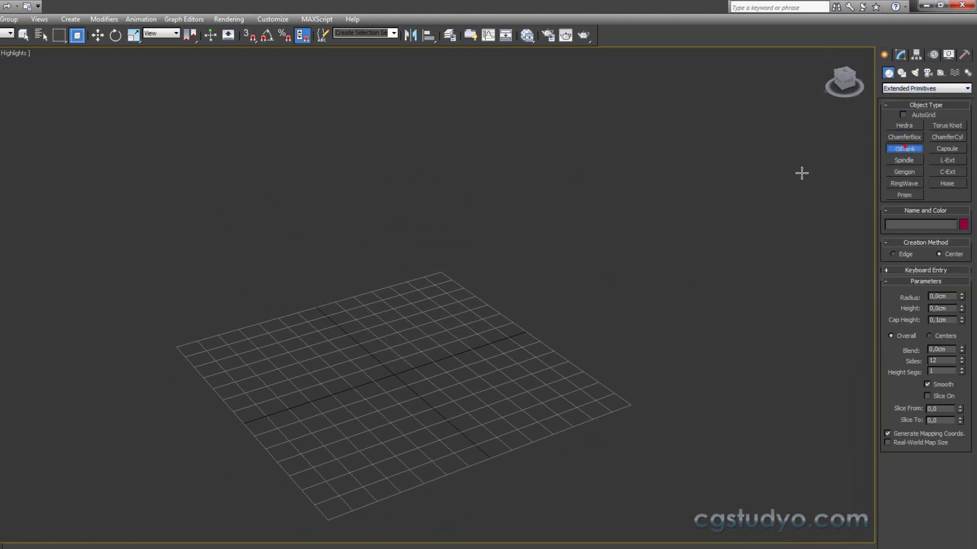
pyautogui.moveTo(400, 351); pyautogui.dragTo(432, 366)
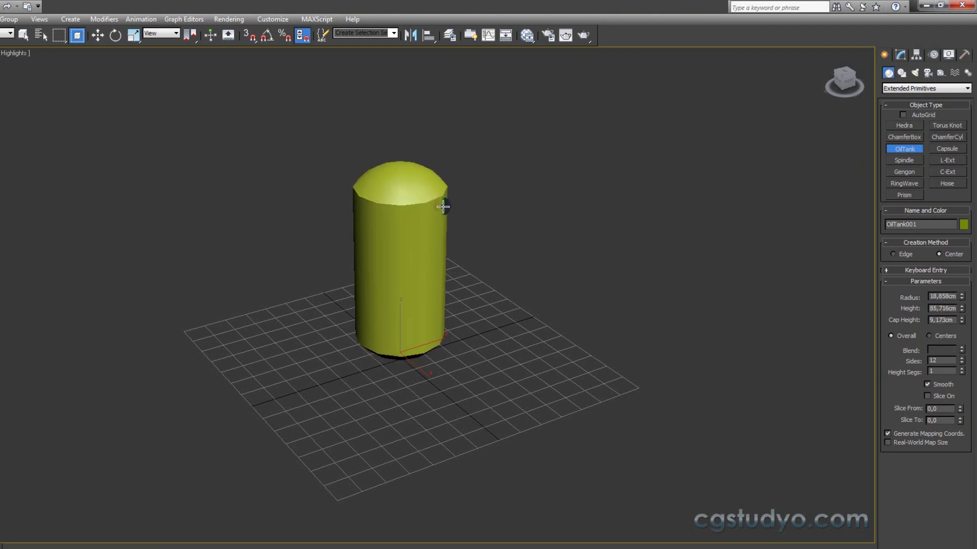
pyautogui.click(445, 142)
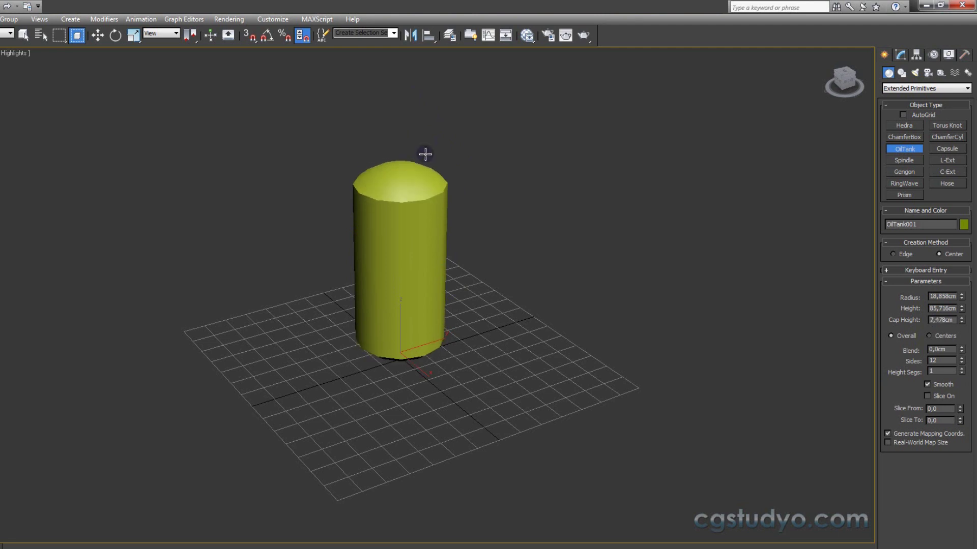
pyautogui.click(411, 178)
pyautogui.moveTo(411, 177); pyautogui.dragTo(472, 209, button='middle')
pyautogui.rightClick(472, 209)
pyautogui.moveTo(540, 265)
pyautogui.keyDown('alt'); pyautogui.mouseDown(button='middle')
pyautogui.moveTo(522, 218)
pyautogui.moveTo(538, 272)
pyautogui.mouseUp(button='middle'); pyautogui.keyUp('alt')
# - Adjust the OilTank radius and height and raise its cap height to a fuller dome
pyautogui.click(901, 54)
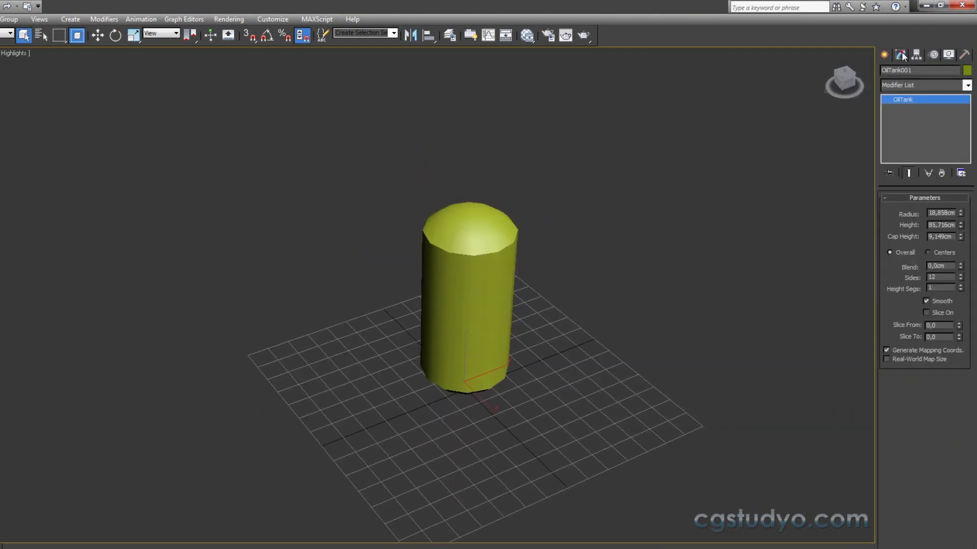
pyautogui.moveTo(674, 242); pyautogui.dragTo(668, 245, button='middle')
pyautogui.moveTo(960, 213); pyautogui.dragTo(961, 244)
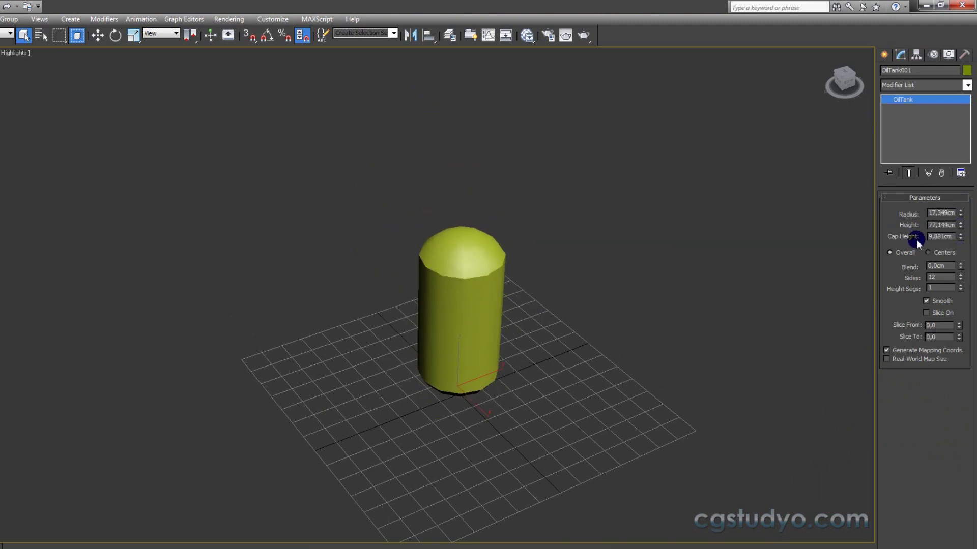
pyautogui.scroll(3, 404, 274)
pyautogui.scroll(2, 413, 327)
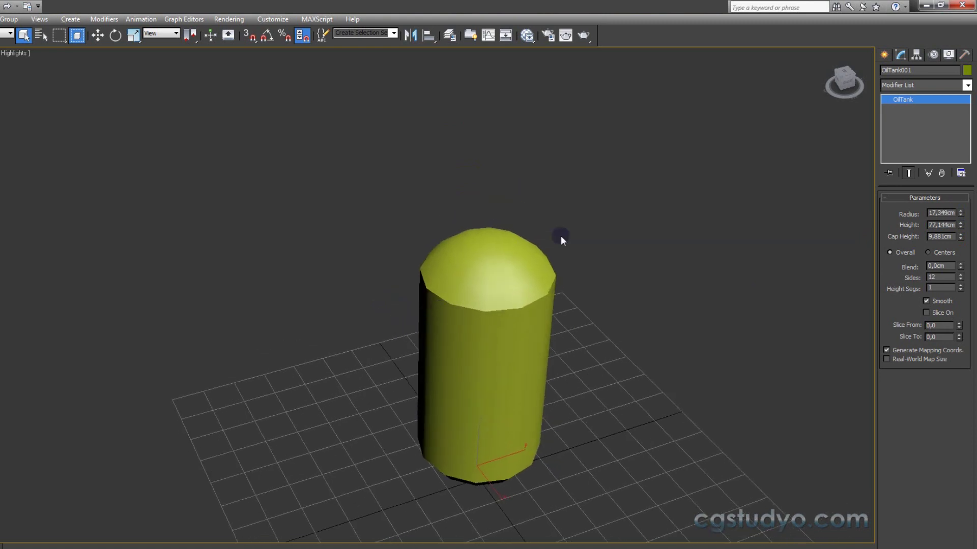
pyautogui.moveTo(960, 237)
pyautogui.mouseDown()
pyautogui.moveTo(967, 189)
pyautogui.moveTo(973, 289)
pyautogui.mouseUp()
pyautogui.moveTo(727, 331)
pyautogui.keyDown('alt'); pyautogui.mouseDown(button='middle')
pyautogui.moveTo(743, 300)
pyautogui.moveTo(728, 341)
pyautogui.mouseUp(button='middle'); pyautogui.keyUp('alt')
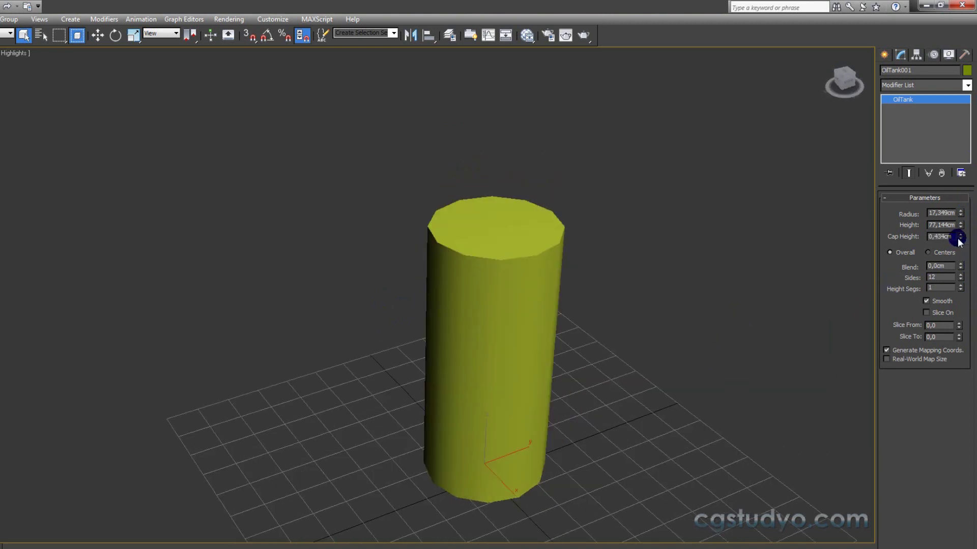
pyautogui.moveTo(961, 236)
pyautogui.mouseDown()
pyautogui.moveTo(917, 537)
pyautogui.moveTo(811, 175)
pyautogui.mouseUp()
pyautogui.moveTo(666, 283)
pyautogui.mouseDown(button='middle')
pyautogui.moveTo(668, 293)
pyautogui.moveTo(602, 322)
pyautogui.mouseUp(button='middle')
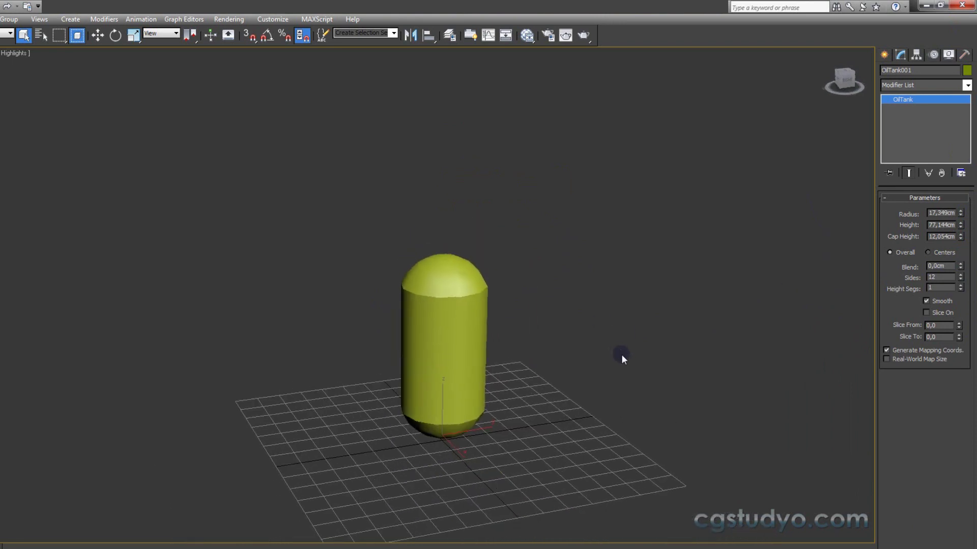
# - Compare Centers and Overall height modes, blend the cap edges, and raise sides to 19
pyautogui.click(926, 253)
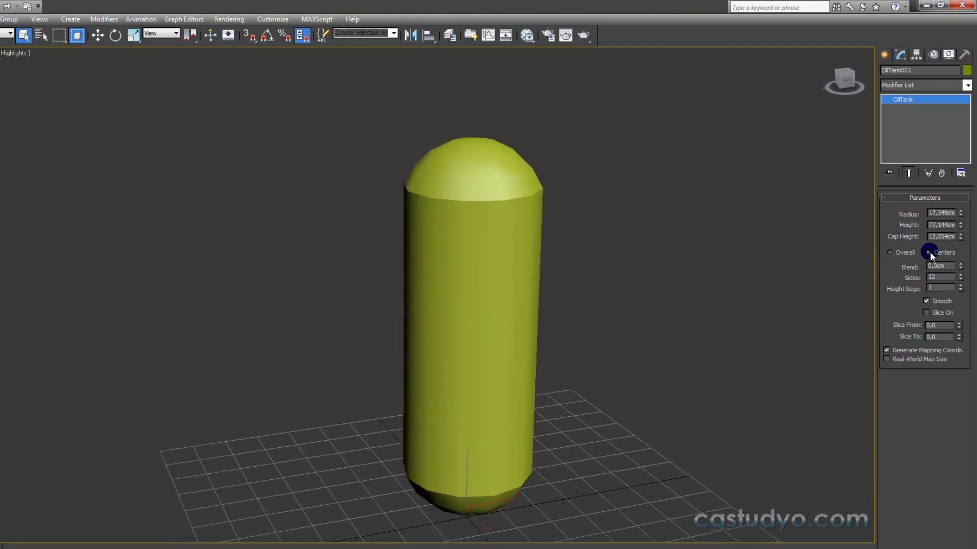
pyautogui.click(889, 251)
pyautogui.press('F4')
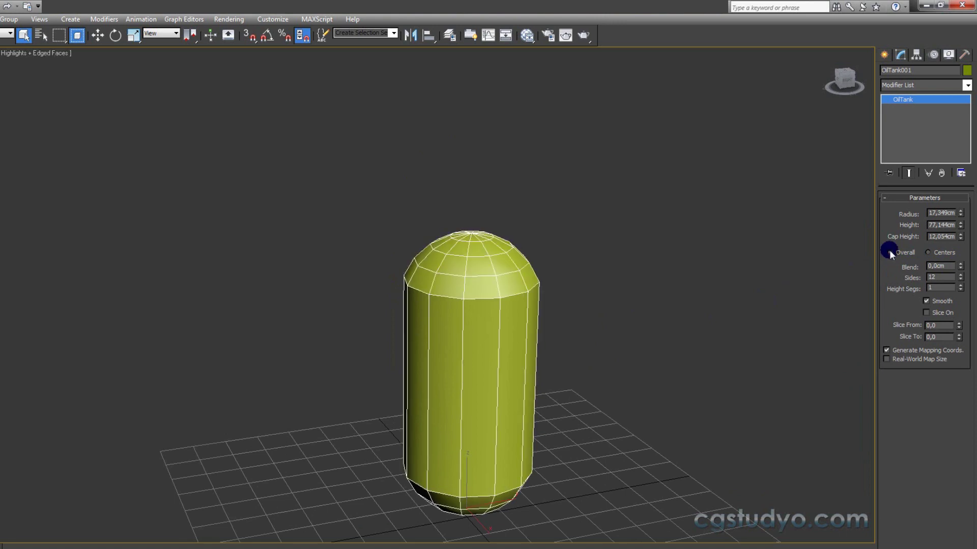
pyautogui.click(927, 253)
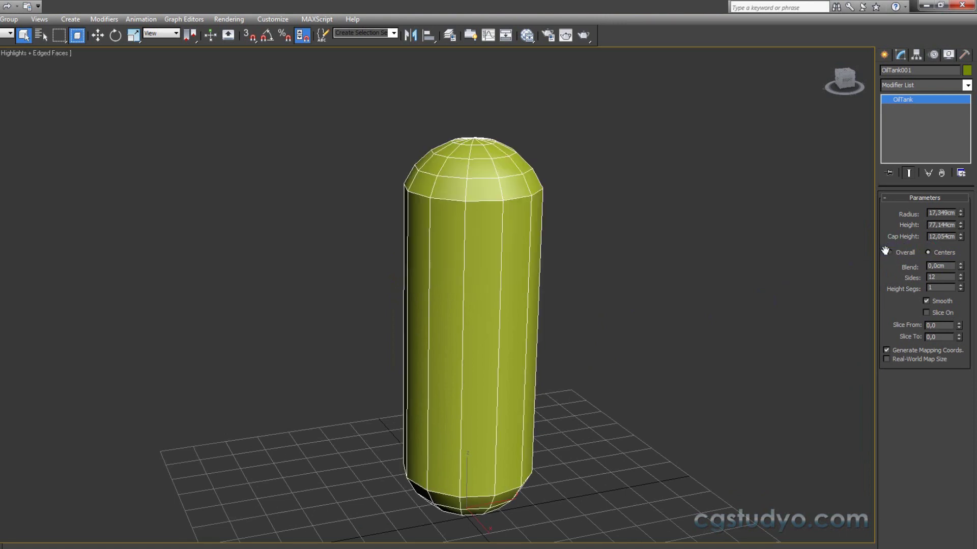
pyautogui.click(888, 252)
pyautogui.moveTo(961, 265)
pyautogui.mouseDown()
pyautogui.moveTo(963, 32)
pyautogui.moveTo(966, 269)
pyautogui.moveTo(965, 183)
pyautogui.mouseUp()
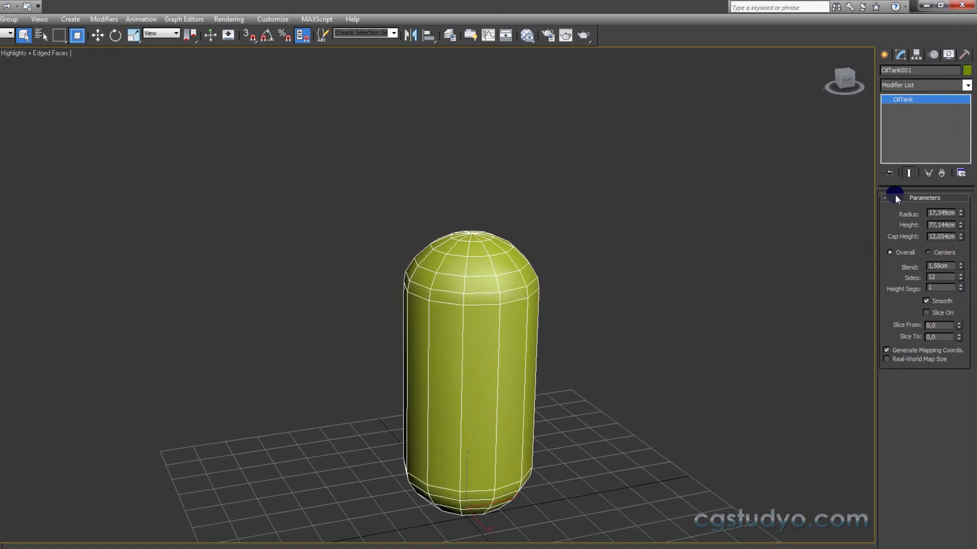
pyautogui.moveTo(960, 278); pyautogui.dragTo(963, 275)
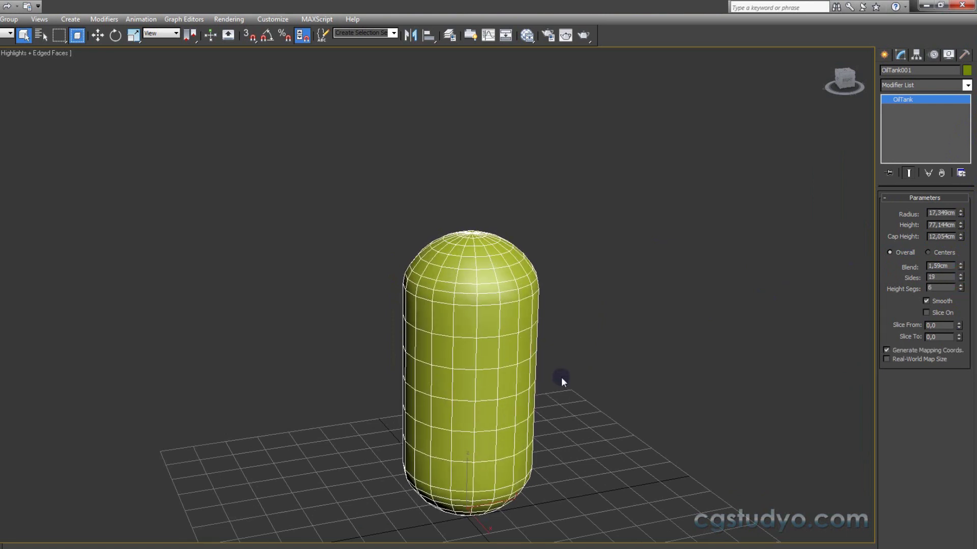
# - Turn on Slice for the oil tank and set a 180-degree slice angle in top view
pyautogui.click(925, 312)
pyautogui.moveTo(958, 325); pyautogui.dragTo(957, 211)
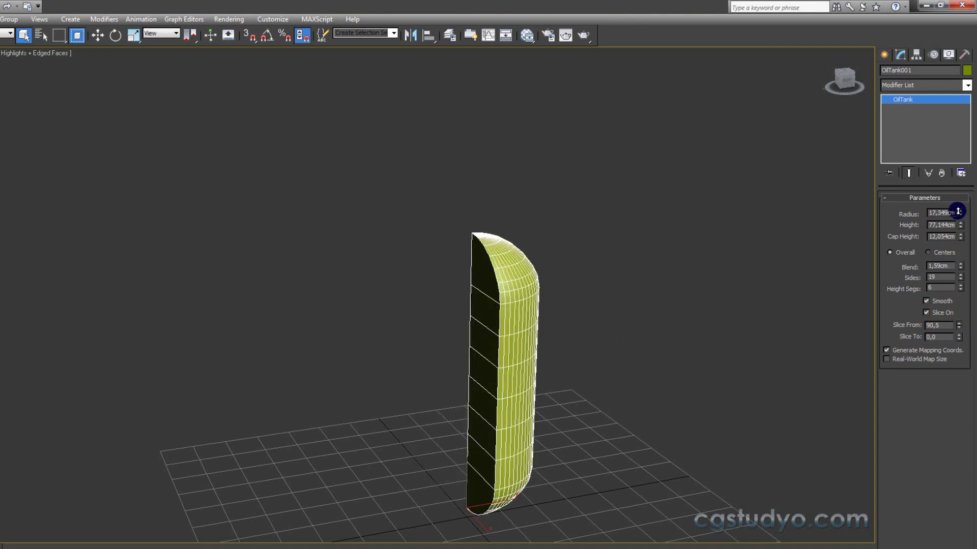
pyautogui.moveTo(421, 471)
pyautogui.keyDown('alt'); pyautogui.mouseDown(button='middle')
pyautogui.moveTo(431, 428)
pyautogui.moveTo(489, 490)
pyautogui.mouseUp(button='middle'); pyautogui.keyUp('alt')
pyautogui.press('t')
pyautogui.scroll(2, 436, 416)
pyautogui.scroll(2, 407, 349)
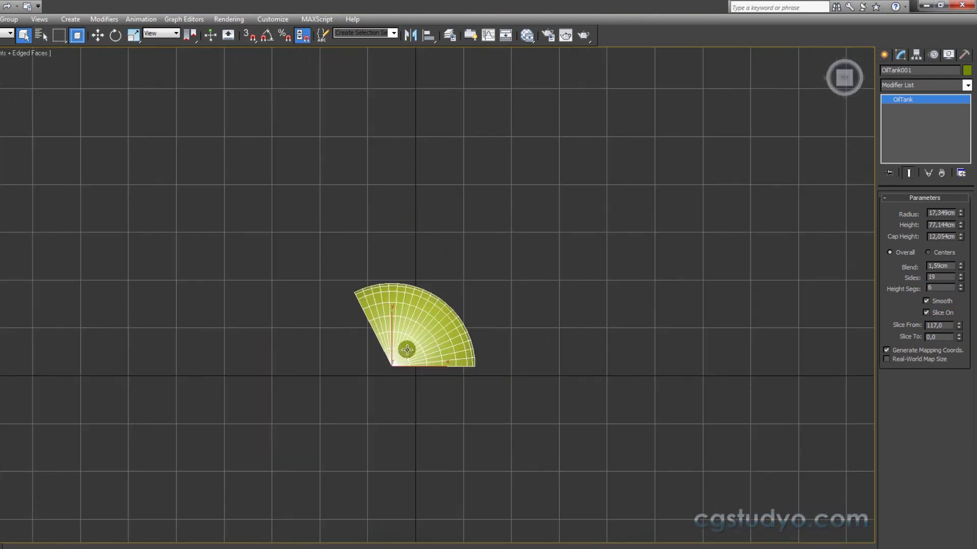
pyautogui.scroll(2, 394, 365)
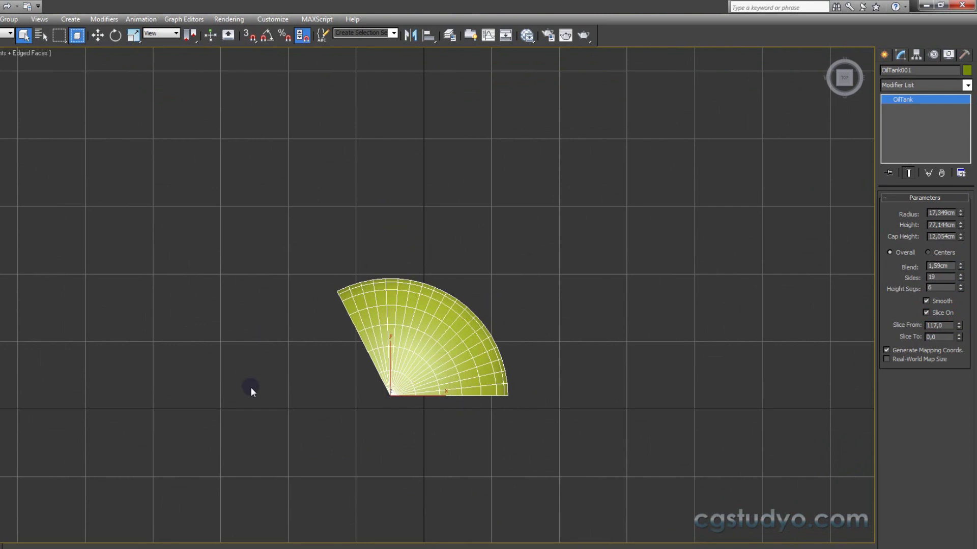
pyautogui.moveTo(959, 325)
pyautogui.mouseDown()
pyautogui.moveTo(943, 462)
pyautogui.moveTo(948, 382)
pyautogui.moveTo(908, 252)
pyautogui.moveTo(945, 318)
pyautogui.mouseUp()
pyautogui.write('180')
pyautogui.press('Return')
# - Try a 360-degree slice angle on the oil tank, then toggle slicing back on
pyautogui.moveTo(277, 445)
pyautogui.keyDown('alt'); pyautogui.mouseDown(button='middle')
pyautogui.moveTo(333, 395)
pyautogui.moveTo(314, 347)
pyautogui.mouseUp(button='middle'); pyautogui.keyUp('alt')
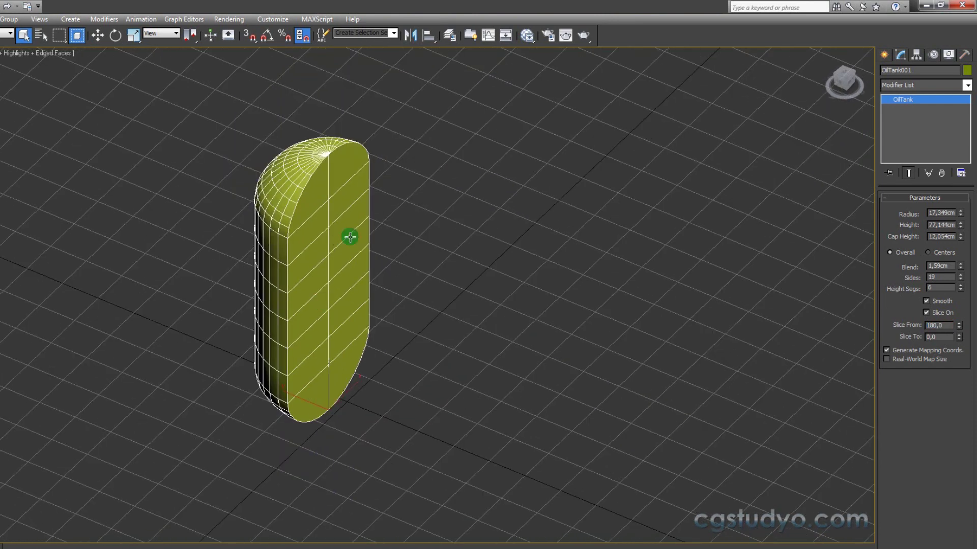
pyautogui.click(945, 326)
pyautogui.moveTo(958, 325); pyautogui.dragTo(948, 310)
pyautogui.write('360')
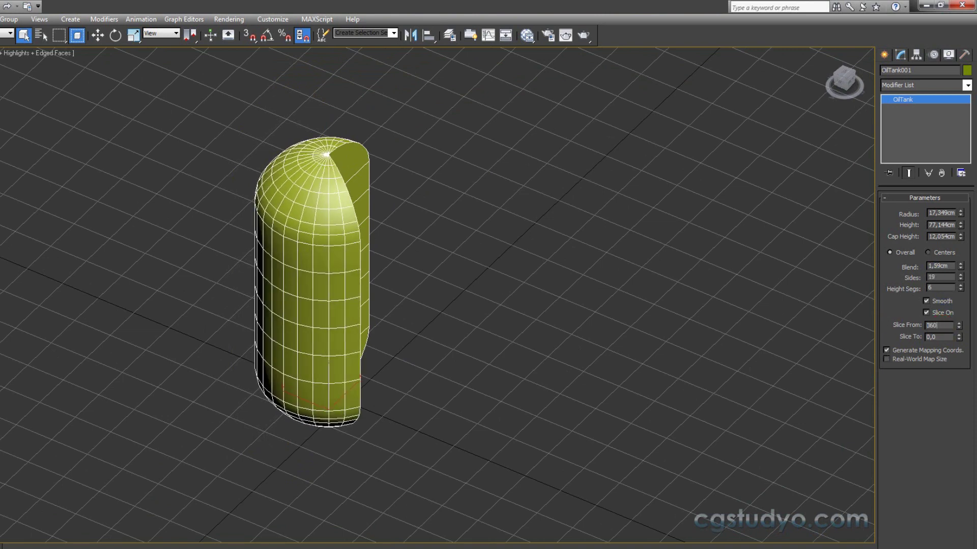
pyautogui.press('Return')
pyautogui.moveTo(498, 443); pyautogui.dragTo(492, 438, button='middle')
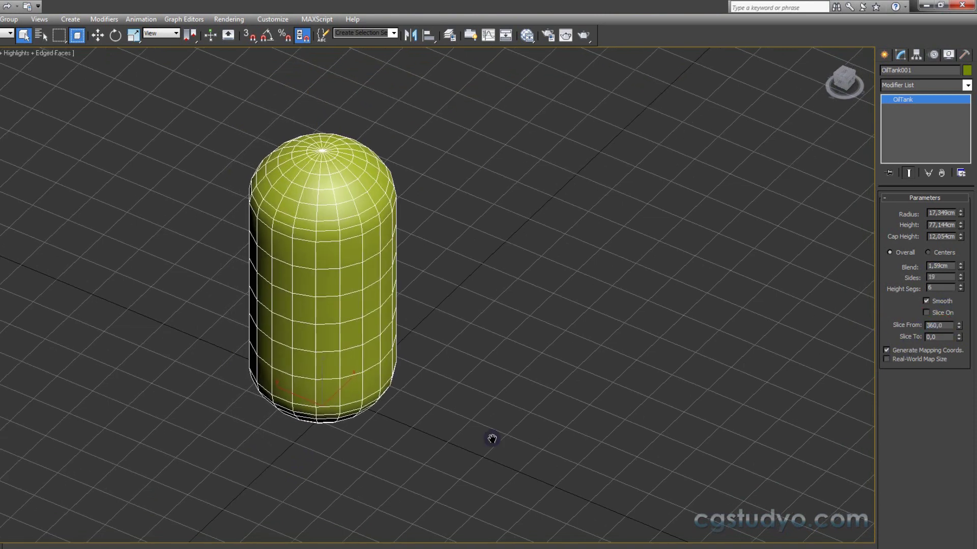
pyautogui.click(926, 313)
pyautogui.doubleClick(925, 324)
pyautogui.write('0')
# - Select the oil tank and delete it, leaving an empty grid
pyautogui.keyDown('alt'); pyautogui.moveTo(255, 382); pyautogui.dragTo(292, 417, button='middle'); pyautogui.keyUp('alt')
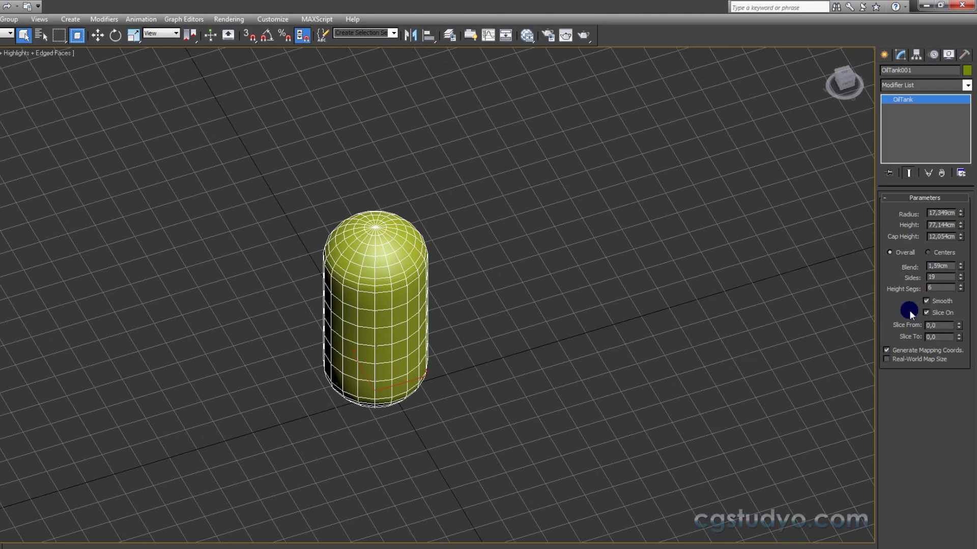
pyautogui.keyDown('alt'); pyautogui.moveTo(722, 289); pyautogui.dragTo(645, 357, button='middle'); pyautogui.keyUp('alt')
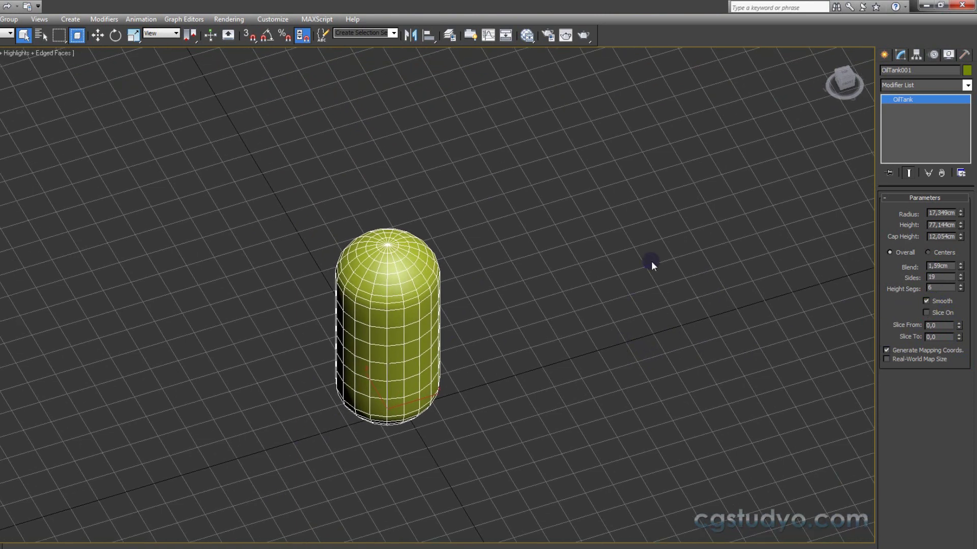
pyautogui.click(885, 54)
pyautogui.moveTo(604, 185); pyautogui.dragTo(250, 452)
pyautogui.press('Delete')
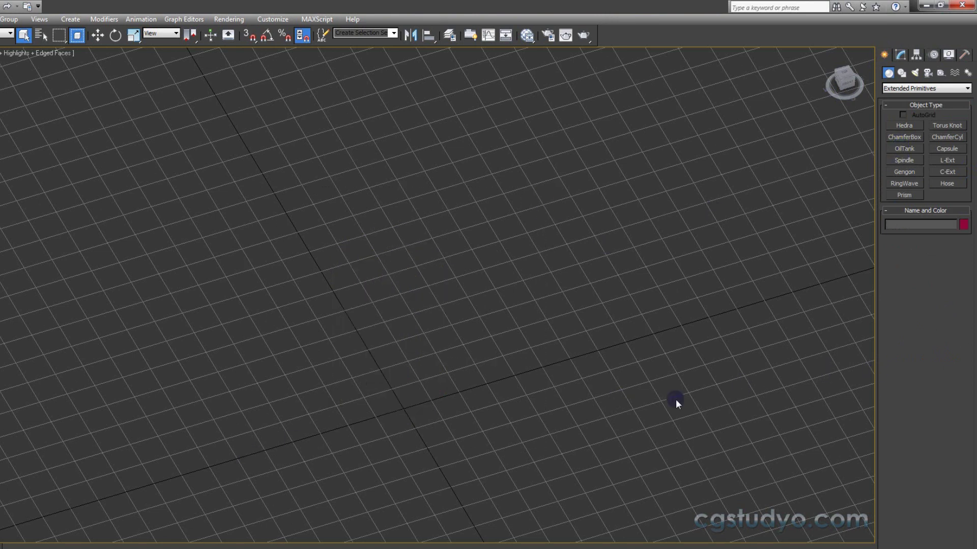
# - Create a spindle at the grid centre, setting its radius, height and cap height
pyautogui.press('z')
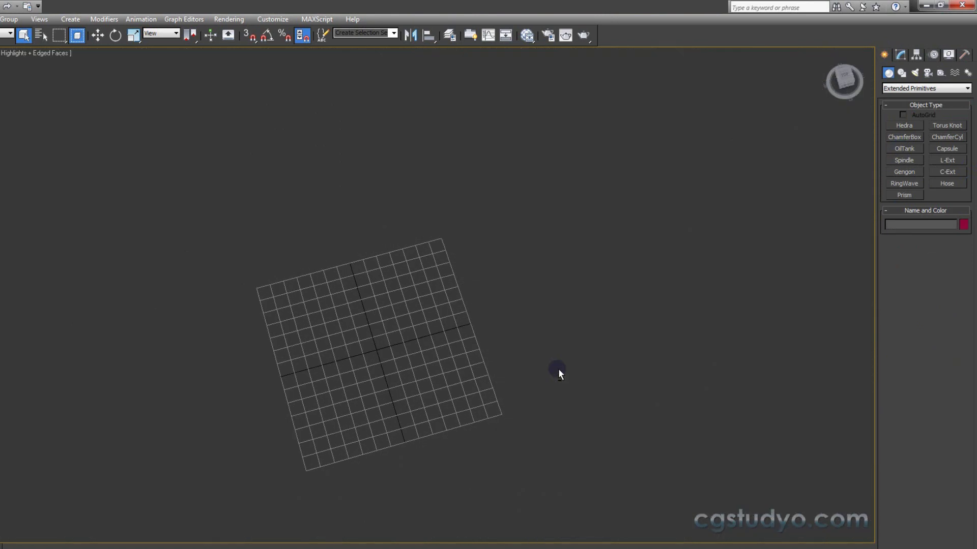
pyautogui.keyDown('alt'); pyautogui.moveTo(558, 369); pyautogui.dragTo(430, 350, button='middle'); pyautogui.keyUp('alt')
pyautogui.scroll(5, 393, 359)
pyautogui.scroll(3, 404, 325)
pyautogui.scroll(2, 645, 302)
pyautogui.click(904, 161)
pyautogui.scroll(1, 523, 250)
pyautogui.moveTo(395, 277); pyautogui.dragTo(434, 322)
pyautogui.click(433, 105)
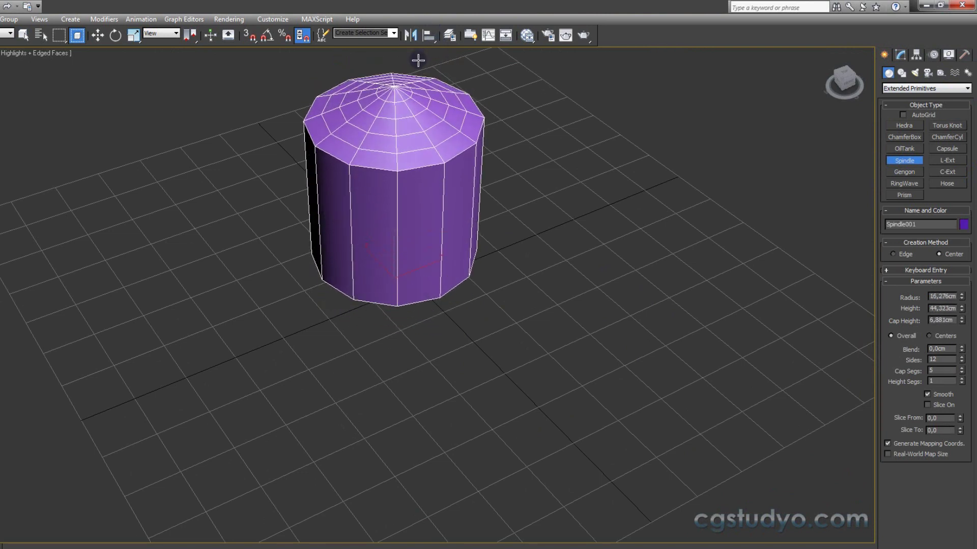
pyautogui.click(393, 73)
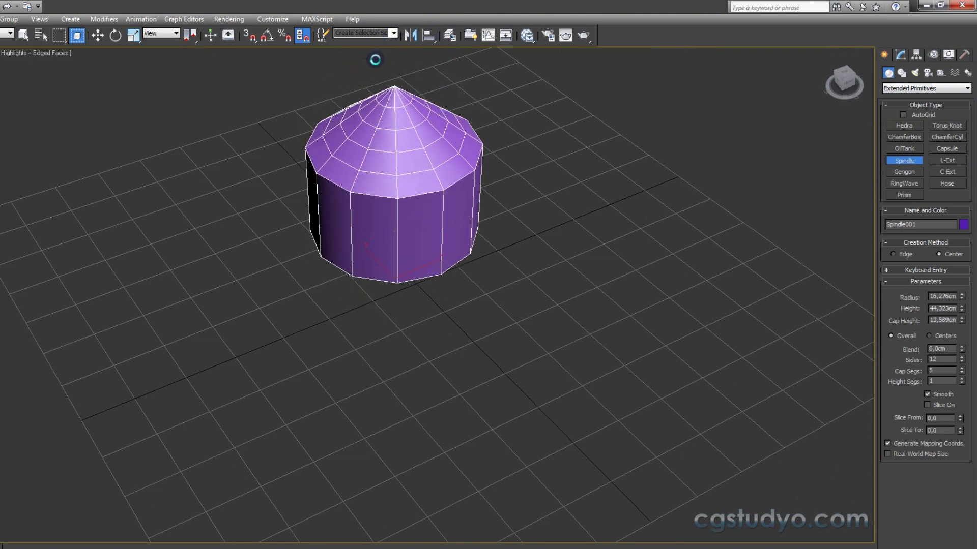
# - Widen the spindle's radius and increase Blend to round its cap edges
pyautogui.scroll(-5, 430, 220)
pyautogui.scroll(-3, 429, 220)
pyautogui.moveTo(432, 201)
pyautogui.keyDown('alt'); pyautogui.mouseDown(button='middle')
pyautogui.moveTo(447, 198)
pyautogui.moveTo(424, 217)
pyautogui.moveTo(431, 233)
pyautogui.moveTo(414, 231)
pyautogui.moveTo(422, 233)
pyautogui.moveTo(403, 283)
pyautogui.moveTo(577, 255)
pyautogui.mouseUp(button='middle'); pyautogui.keyUp('alt')
pyautogui.scroll(5, 423, 217)
pyautogui.moveTo(961, 300)
pyautogui.mouseDown()
pyautogui.moveTo(961, 283)
pyautogui.moveTo(967, 346)
pyautogui.moveTo(965, 321)
pyautogui.mouseUp()
pyautogui.click(962, 350)
pyautogui.moveTo(961, 349)
pyautogui.mouseDown()
pyautogui.moveTo(955, 269)
pyautogui.moveTo(963, 385)
pyautogui.mouseUp()
pyautogui.click(945, 350)
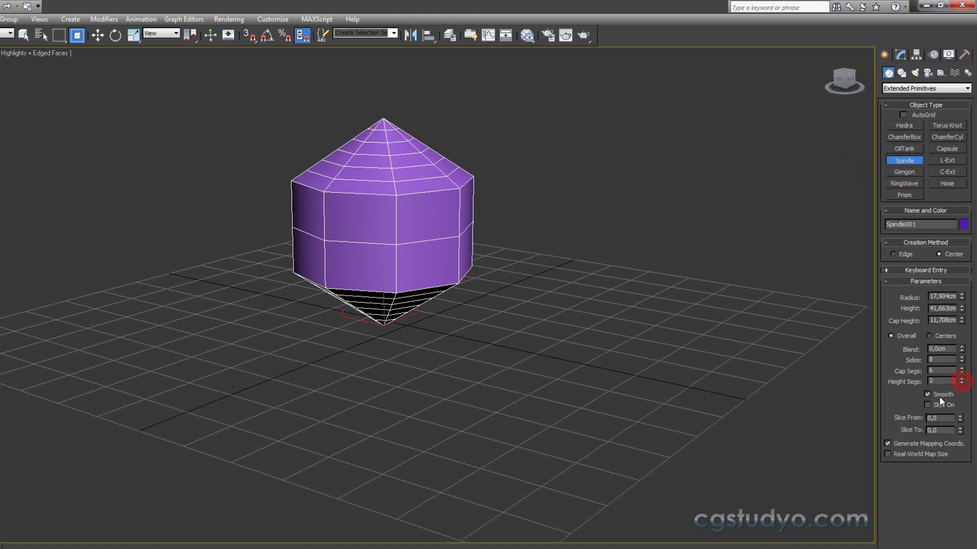
# - Slice the spindle into a wedge, turn slicing off, then delete it
pyautogui.keyDown('alt'); pyautogui.moveTo(480, 318); pyautogui.dragTo(490, 344, button='middle'); pyautogui.keyUp('alt')
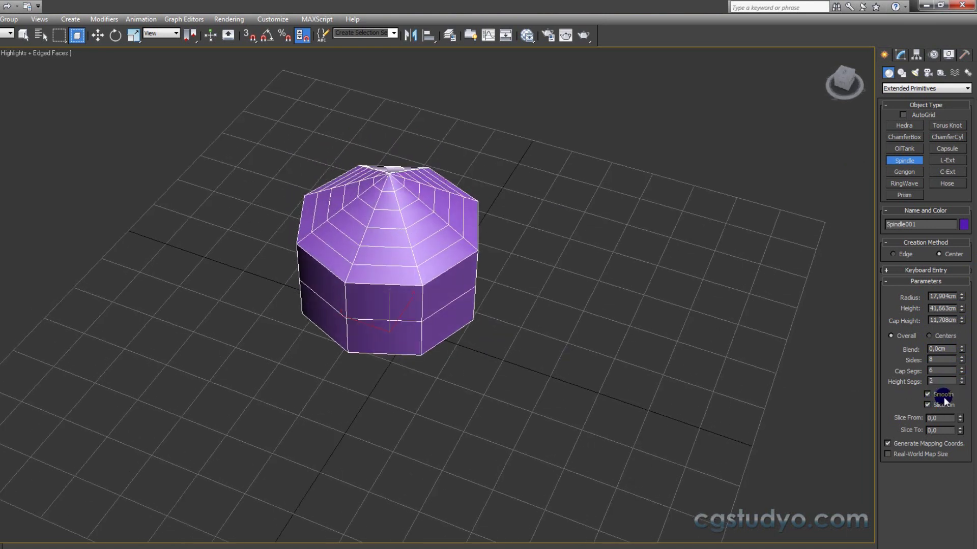
pyautogui.moveTo(959, 418)
pyautogui.mouseDown()
pyautogui.moveTo(958, 409)
pyautogui.moveTo(591, 356)
pyautogui.mouseUp()
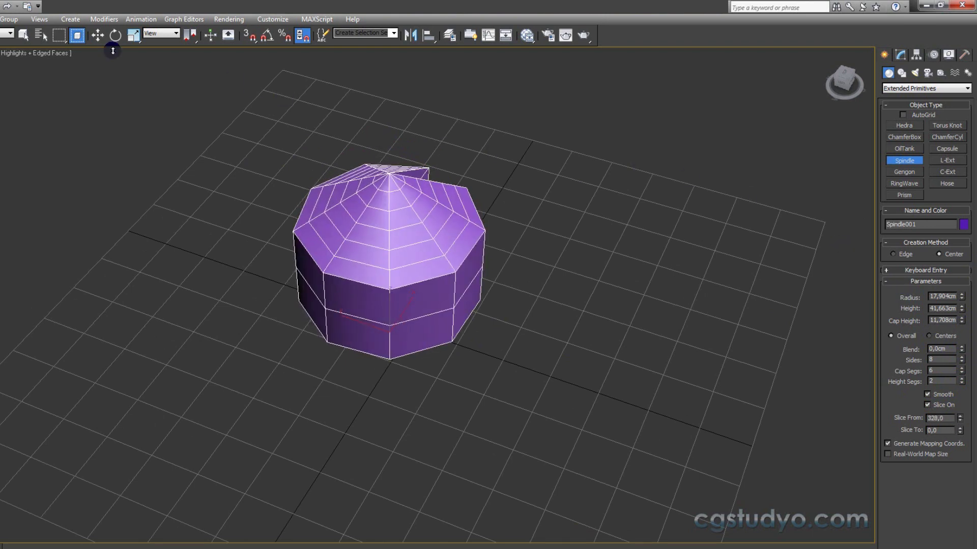
pyautogui.click(928, 404)
pyautogui.scroll(-4, 529, 268)
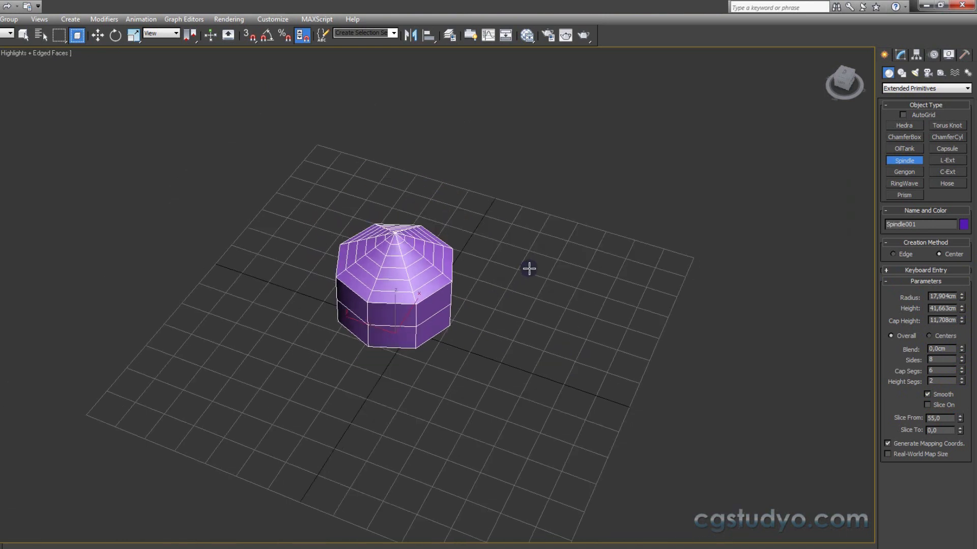
pyautogui.press('Delete')
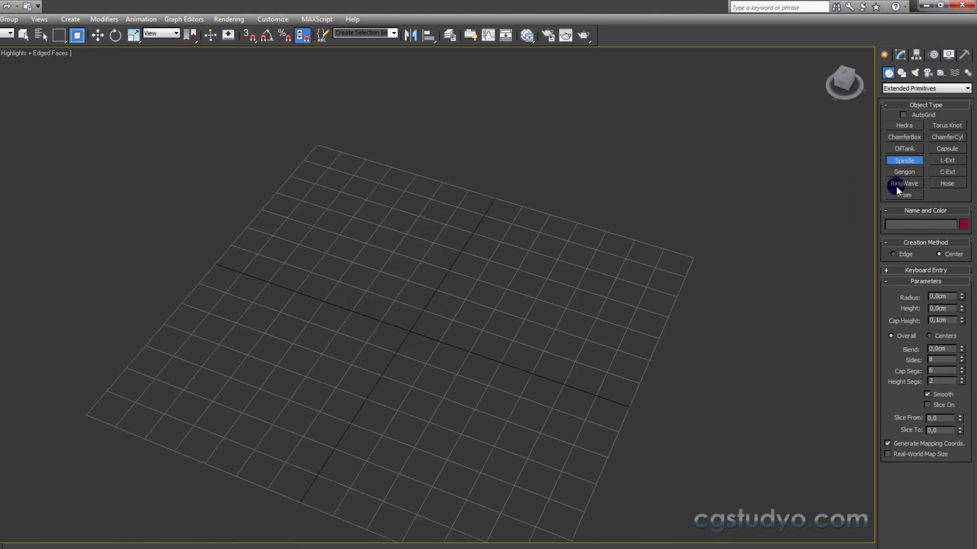
# - Draw a trial pentagonal gengon and cancel it before finishing
pyautogui.click(904, 172)
pyautogui.moveTo(535, 262)
pyautogui.keyDown('alt'); pyautogui.mouseDown(button='middle')
pyautogui.moveTo(497, 269)
pyautogui.moveTo(448, 331)
pyautogui.mouseUp(button='middle'); pyautogui.keyUp('alt')
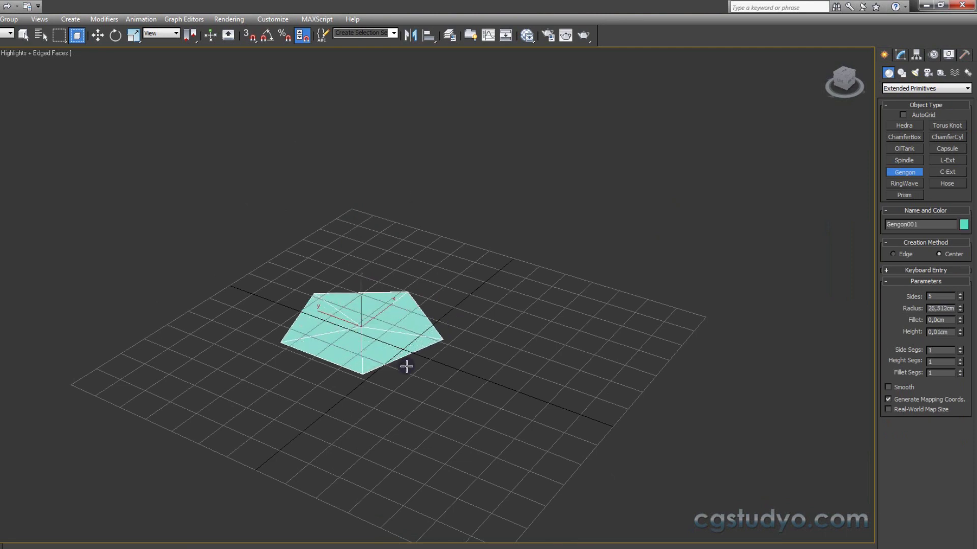
pyautogui.moveTo(362, 327); pyautogui.dragTo(469, 364)
pyautogui.click(393, 140)
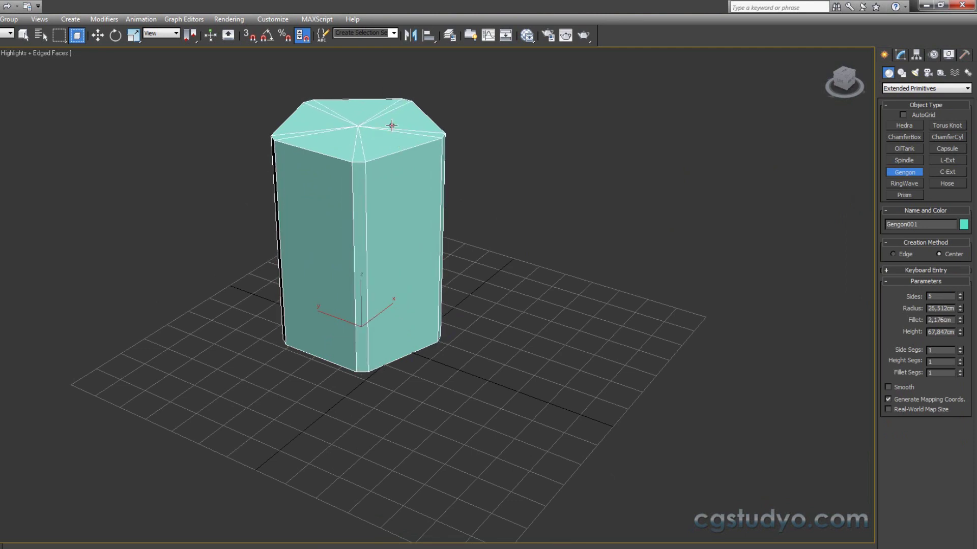
pyautogui.rightClick(391, 125)
# - Draw a new five-sided gengon, 28,251 cm radius and 71,757 cm tall
pyautogui.moveTo(395, 233); pyautogui.dragTo(416, 261, button='middle')
pyautogui.moveTo(505, 257); pyautogui.dragTo(502, 240, button='middle')
pyautogui.click(910, 172)
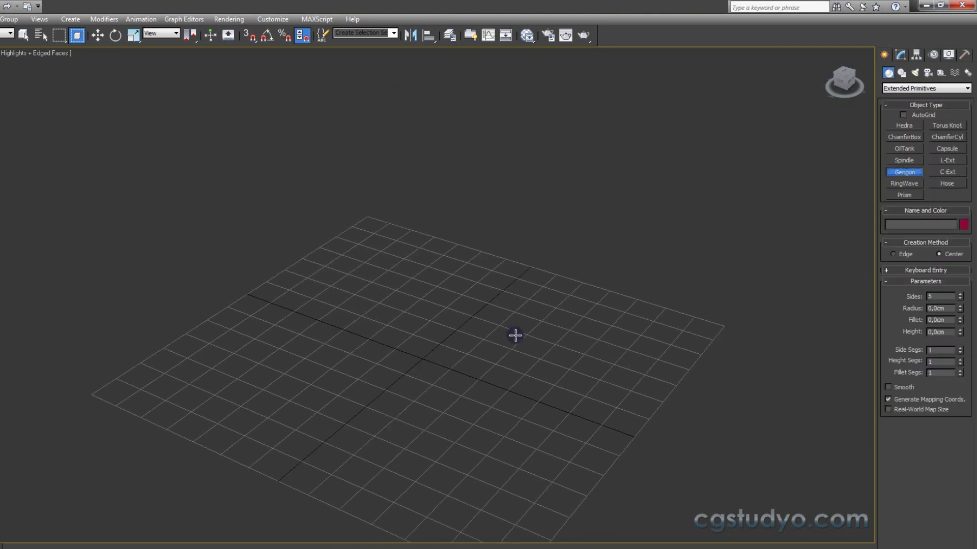
pyautogui.moveTo(414, 351)
pyautogui.mouseDown()
pyautogui.moveTo(454, 399)
pyautogui.moveTo(448, 152)
pyautogui.mouseUp()
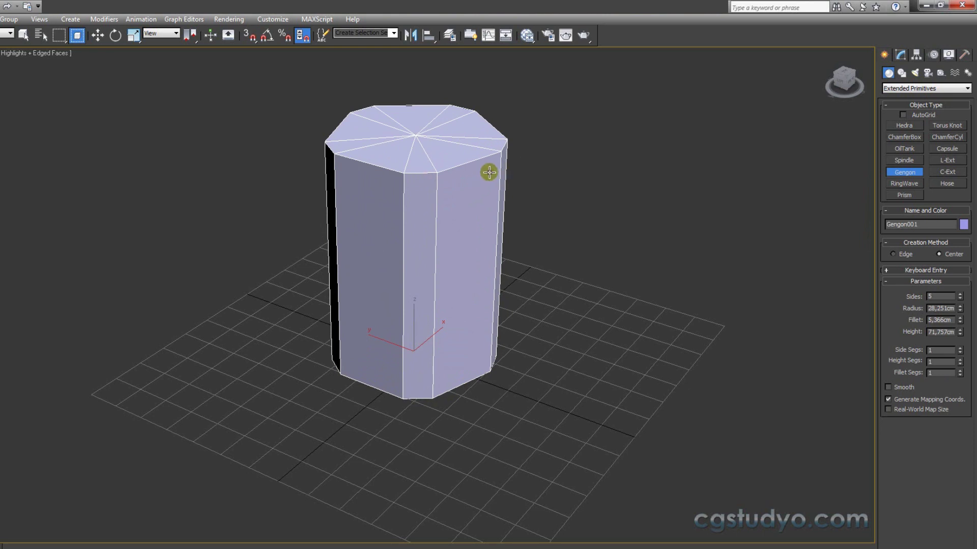
pyautogui.moveTo(490, 279)
pyautogui.keyDown('alt'); pyautogui.mouseDown(button='middle')
pyautogui.moveTo(473, 283)
pyautogui.moveTo(618, 283)
pyautogui.moveTo(775, 330)
pyautogui.mouseUp(button='middle'); pyautogui.keyUp('alt')
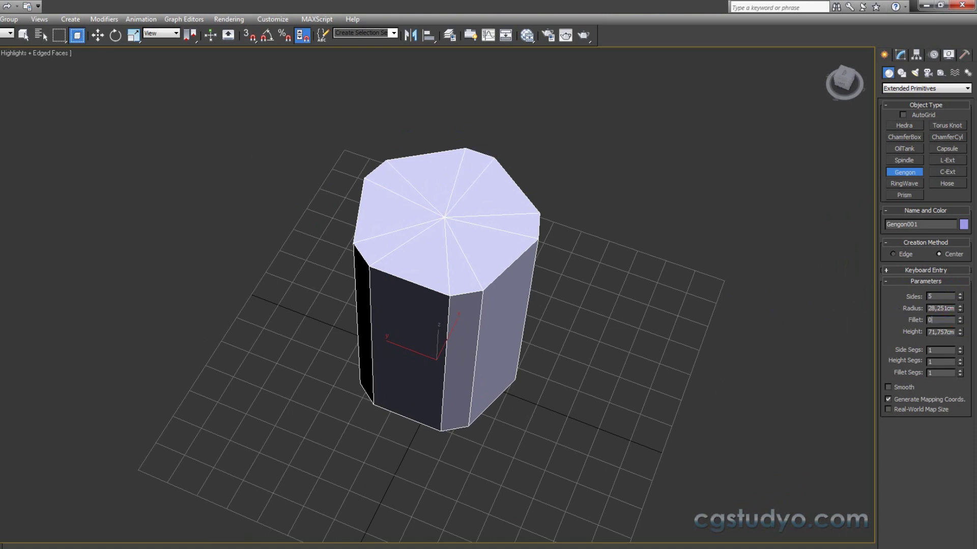
# - Remove the fillet, set the gengon to nine sides and enlarge its radius to 29,381cm
pyautogui.press('Return')
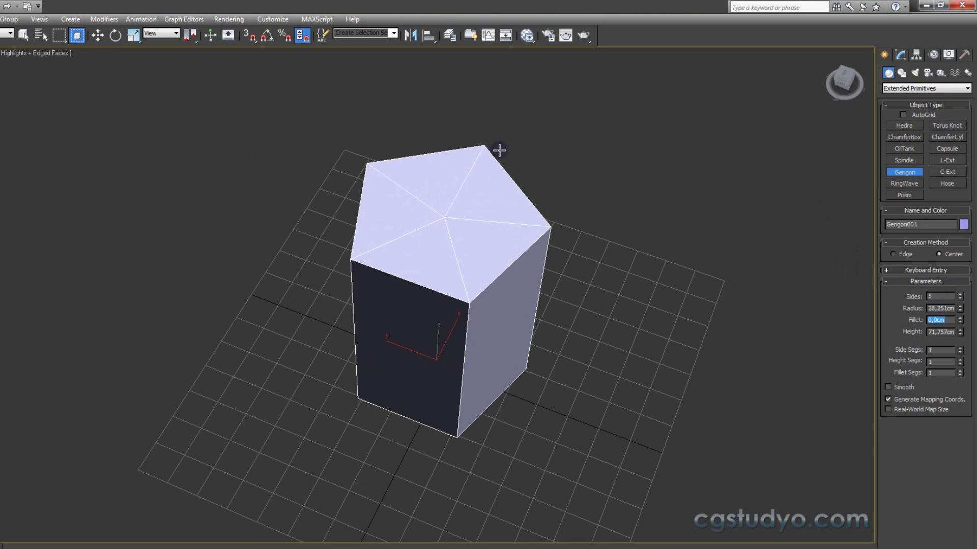
pyautogui.click(960, 294)
pyautogui.click(960, 294)
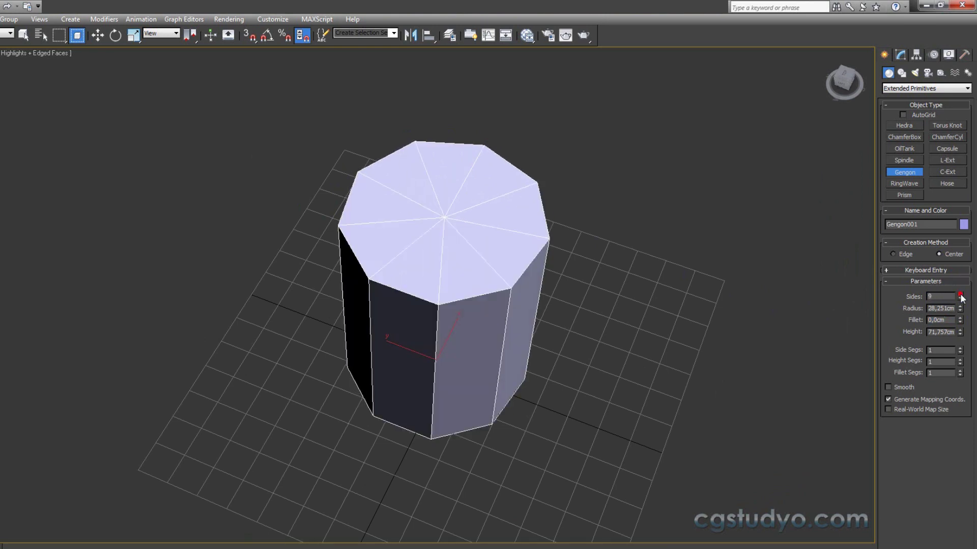
pyautogui.click(959, 299)
pyautogui.click(959, 299)
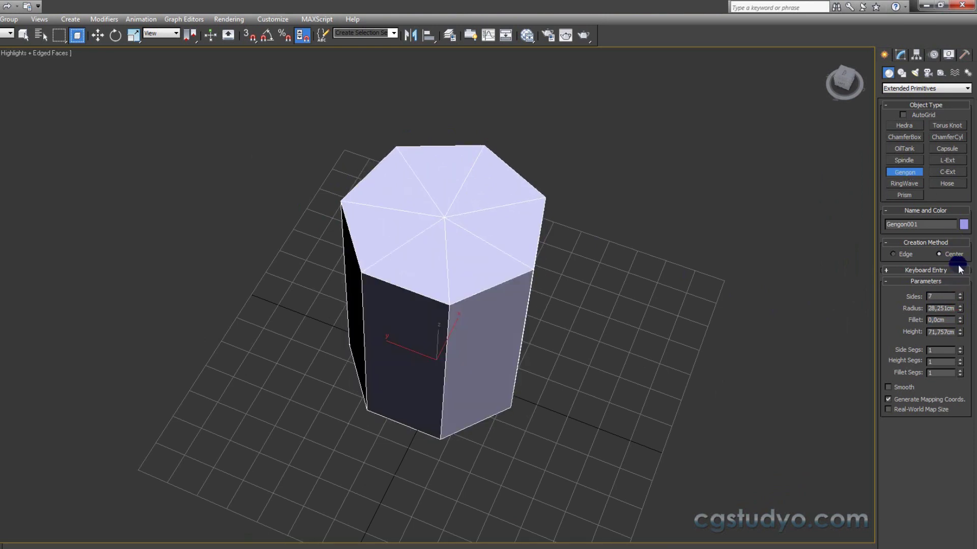
pyautogui.click(959, 294)
pyautogui.click(960, 294)
pyautogui.click(960, 299)
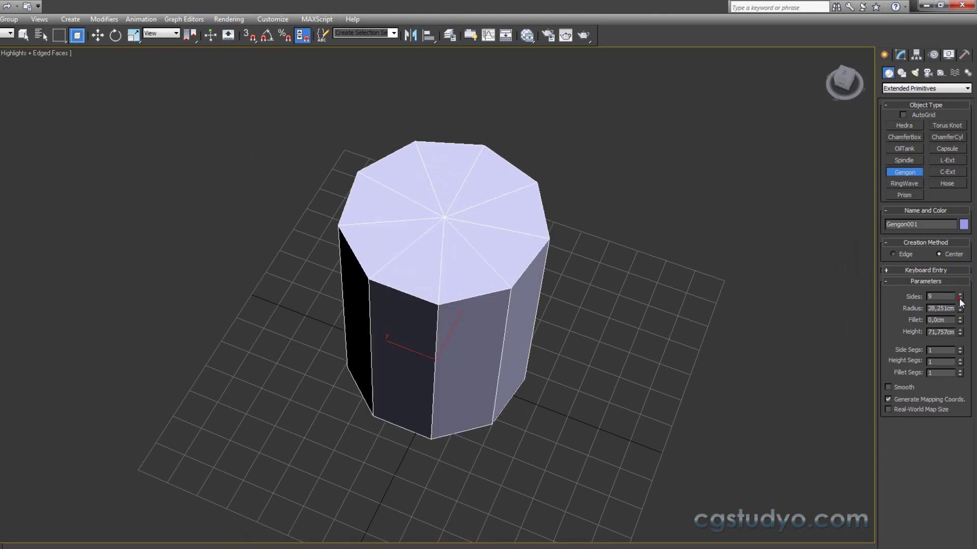
pyautogui.moveTo(959, 309); pyautogui.dragTo(954, 318)
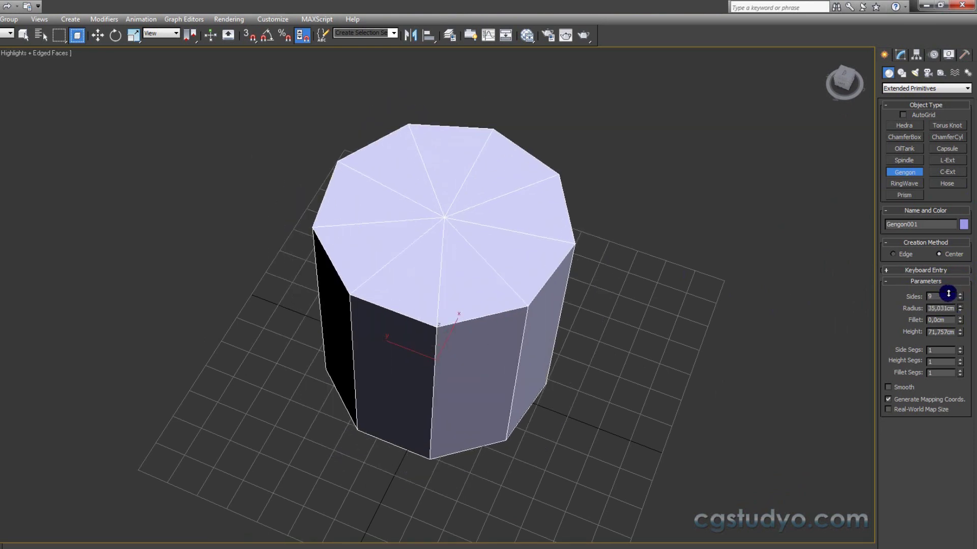
# - Fillet the gengon's vertical edges and add more fillet segments
pyautogui.keyDown('alt'); pyautogui.moveTo(458, 325); pyautogui.dragTo(506, 341, button='middle'); pyautogui.keyUp('alt')
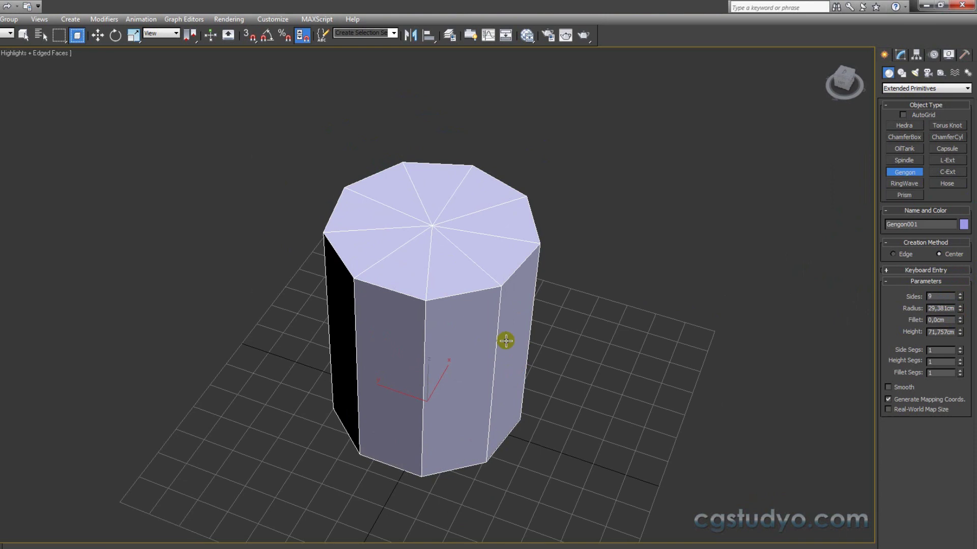
pyautogui.click(951, 325)
pyautogui.moveTo(959, 321); pyautogui.dragTo(953, 211)
pyautogui.click(949, 372)
pyautogui.moveTo(959, 372); pyautogui.dragTo(961, 374)
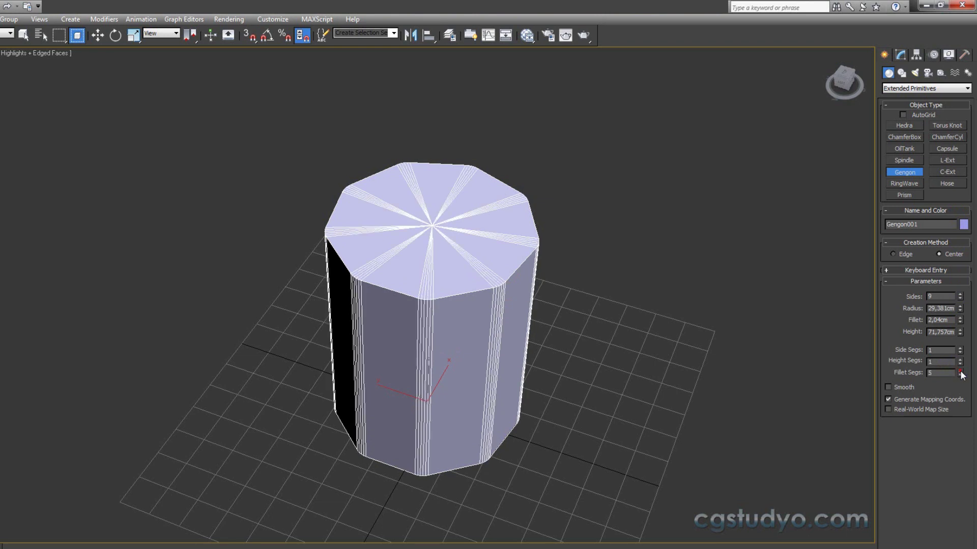
pyautogui.keyDown('alt'); pyautogui.moveTo(508, 355); pyautogui.dragTo(561, 371, button='middle'); pyautogui.keyUp('alt')
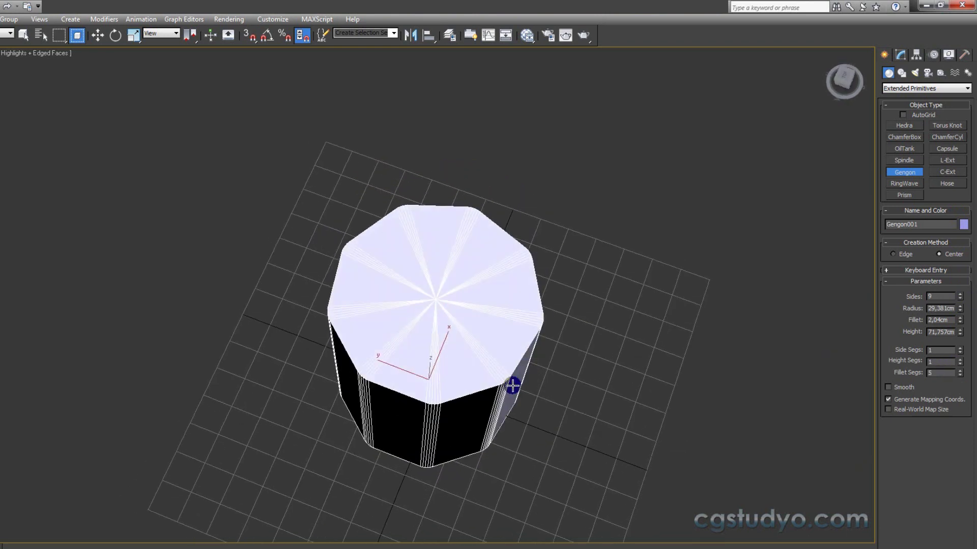
pyautogui.moveTo(959, 324); pyautogui.dragTo(959, 285)
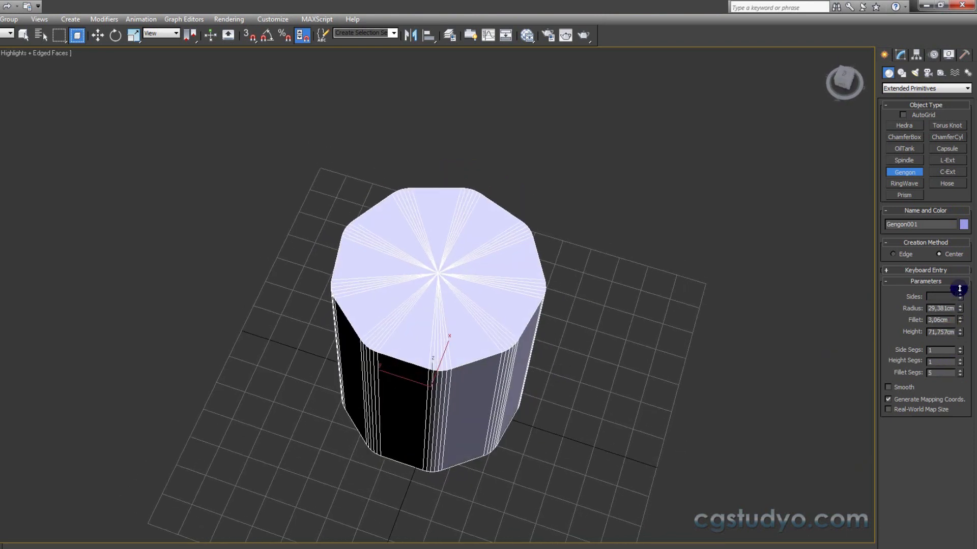
pyautogui.write('9')
pyautogui.keyDown('alt'); pyautogui.moveTo(417, 365); pyautogui.dragTo(415, 359, button='middle'); pyautogui.keyUp('alt')
# - Hide edged faces with F4 and enlarge the fillet to 1,903cm
pyautogui.scroll(2, 415, 360)
pyautogui.press('F4')
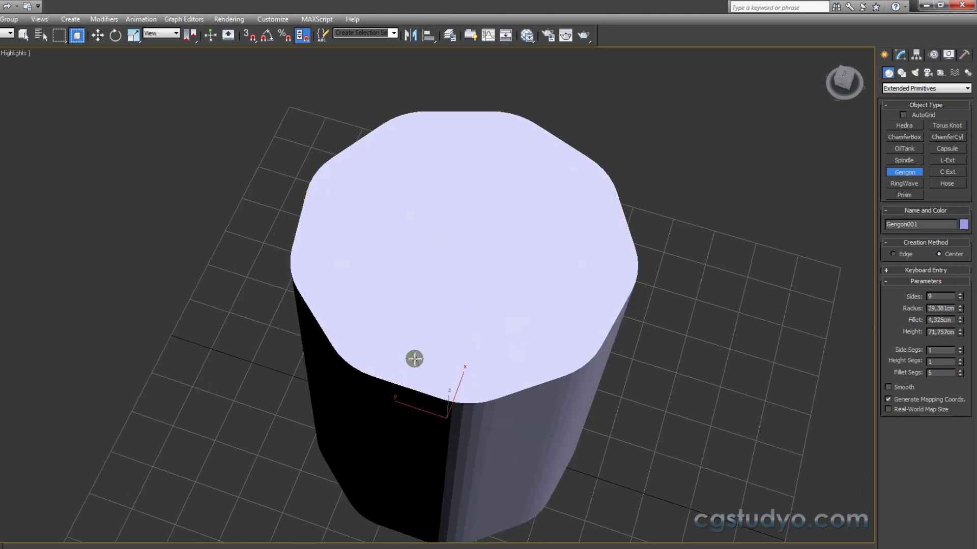
pyautogui.scroll(-4, 389, 314)
pyautogui.moveTo(389, 314)
pyautogui.keyDown('alt'); pyautogui.mouseDown(button='middle')
pyautogui.moveTo(338, 288)
pyautogui.moveTo(380, 339)
pyautogui.moveTo(389, 325)
pyautogui.mouseUp(button='middle'); pyautogui.keyUp('alt')
pyautogui.scroll(3, 666, 354)
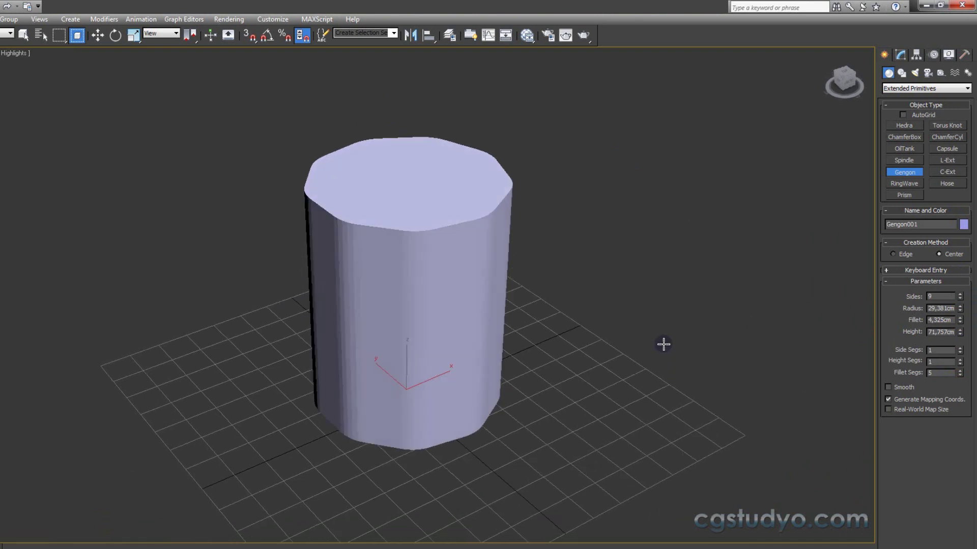
pyautogui.moveTo(959, 319)
pyautogui.mouseDown()
pyautogui.moveTo(941, 196)
pyautogui.moveTo(961, 342)
pyautogui.mouseUp()
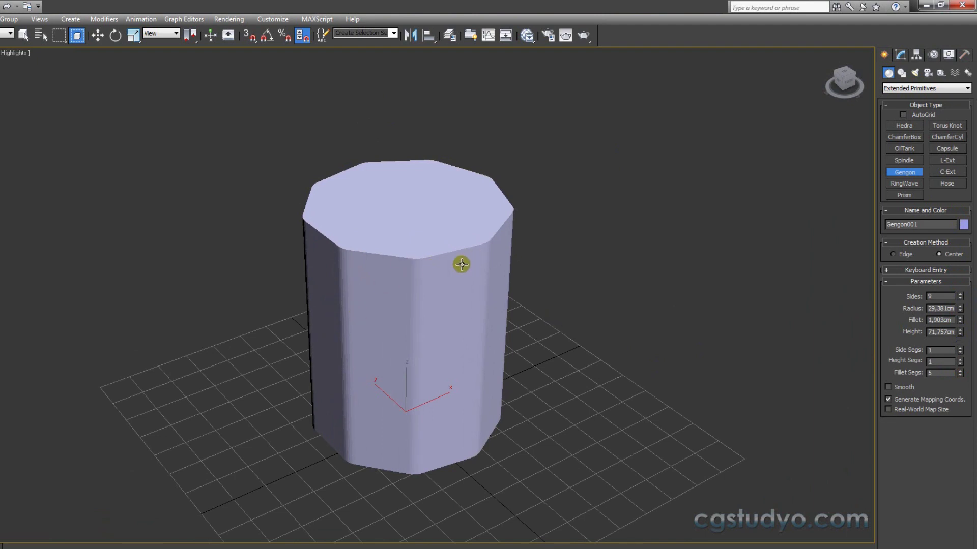
pyautogui.click(960, 372)
# - Compare the gengon in wireframe and shaded-with-edges display
pyautogui.press('F3')
pyautogui.keyDown('alt'); pyautogui.moveTo(376, 344); pyautogui.dragTo(394, 351, button='middle'); pyautogui.keyUp('alt')
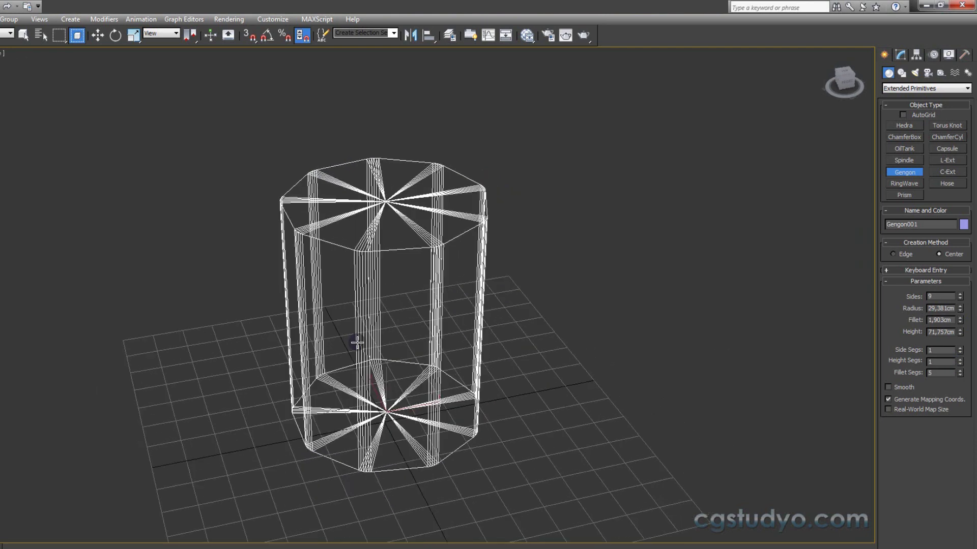
pyautogui.press('F3')
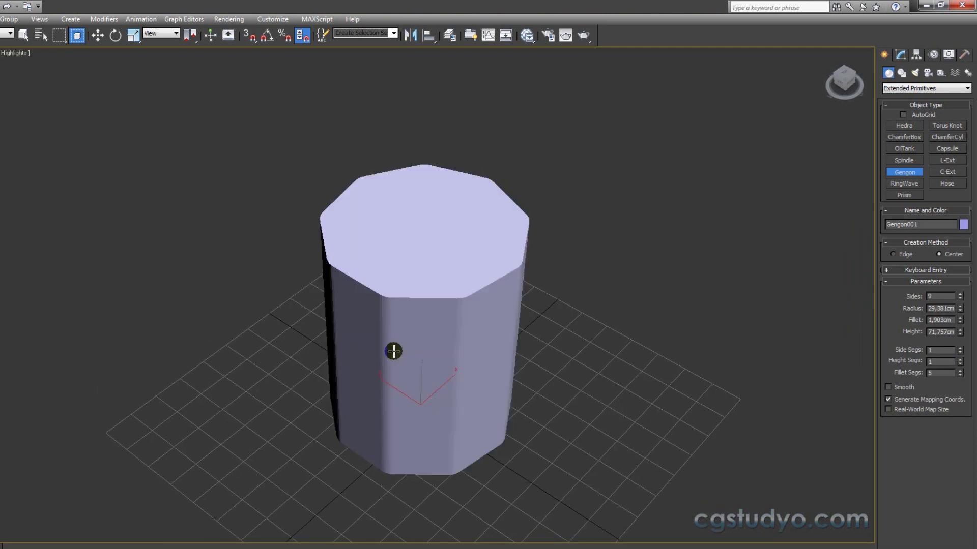
pyautogui.press('F3')
pyautogui.press('F3')
pyautogui.press('F4')
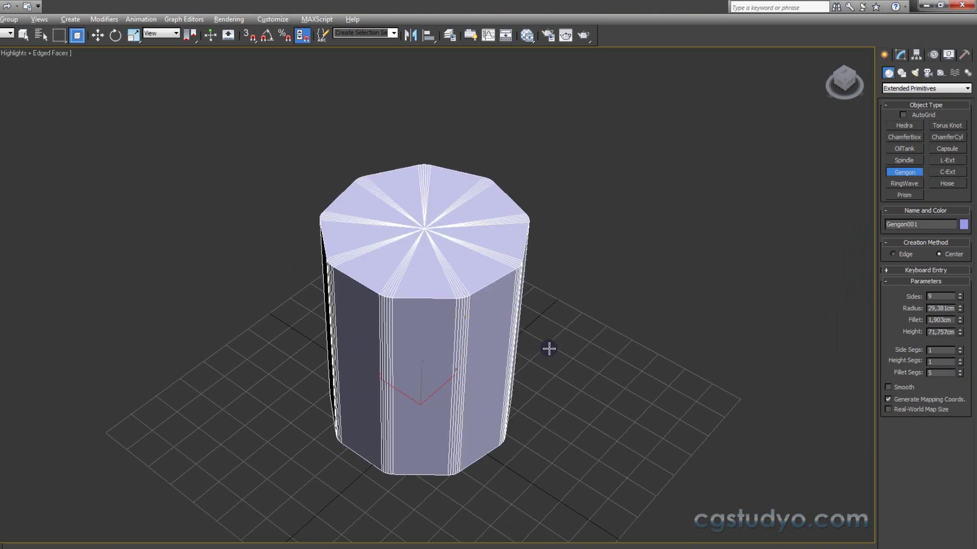
pyautogui.keyDown('alt'); pyautogui.moveTo(549, 349); pyautogui.dragTo(549, 351, button='middle'); pyautogui.keyUp('alt')
pyautogui.scroll(3, 524, 388)
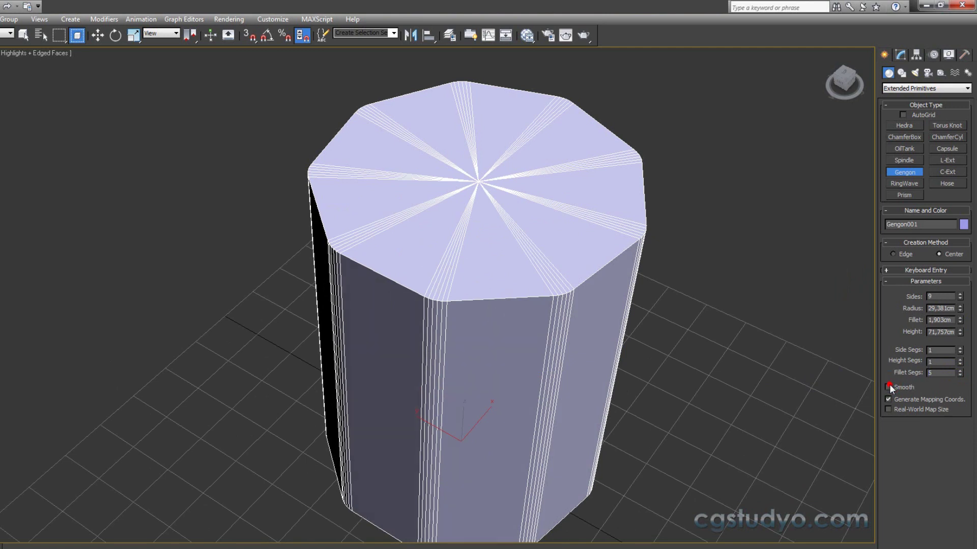
pyautogui.scroll(-1, 413, 375)
pyautogui.scroll(-2, 402, 329)
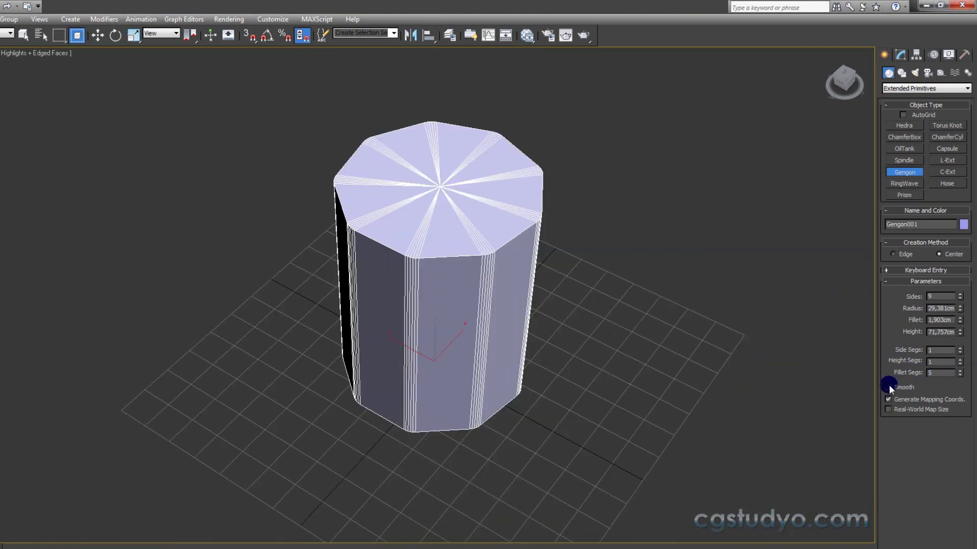
# - Raise Side Segs to 2 so the faces show a grid of edges, and finish the gengon
pyautogui.moveTo(959, 354); pyautogui.dragTo(960, 370)
pyautogui.scroll(1, 465, 277)
pyautogui.scroll(2, 540, 247)
pyautogui.scroll(-2, 540, 247)
pyautogui.scroll(-2, 541, 290)
pyautogui.rightClick(574, 242)
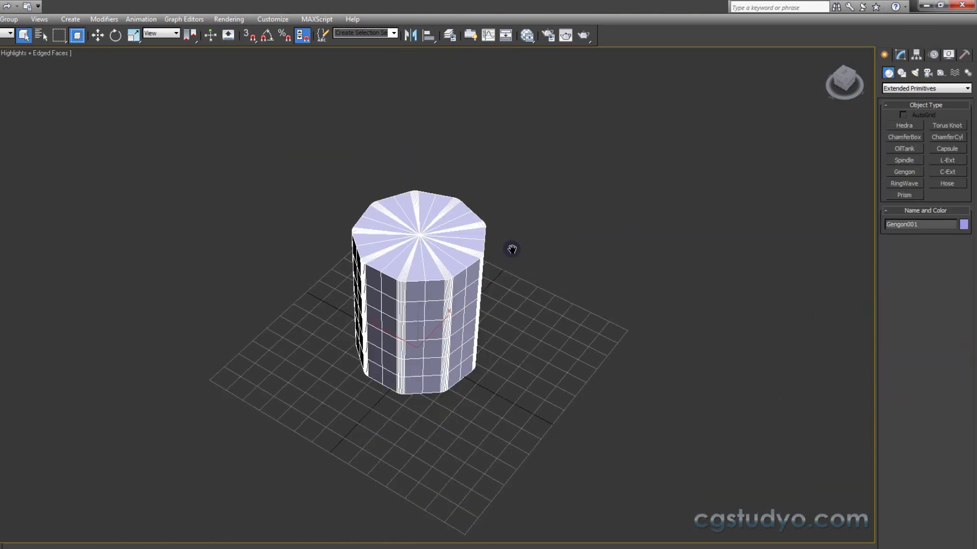
pyautogui.moveTo(512, 249); pyautogui.dragTo(530, 196, button='middle')
pyautogui.keyDown('alt'); pyautogui.moveTo(532, 251); pyautogui.dragTo(529, 241, button='middle'); pyautogui.keyUp('alt')
pyautogui.hotkey('shift', 'z')
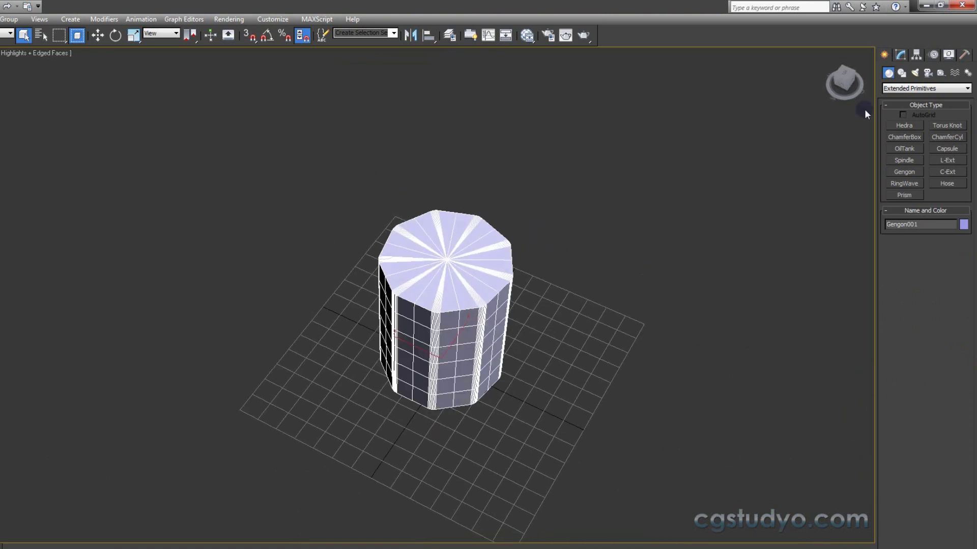
pyautogui.click(899, 55)
# - Set the gengon to 5 sides, 37,314cm height and 7,364cm fillet, with edges hidden
pyautogui.moveTo(959, 214); pyautogui.dragTo(961, 223)
pyautogui.click(959, 211)
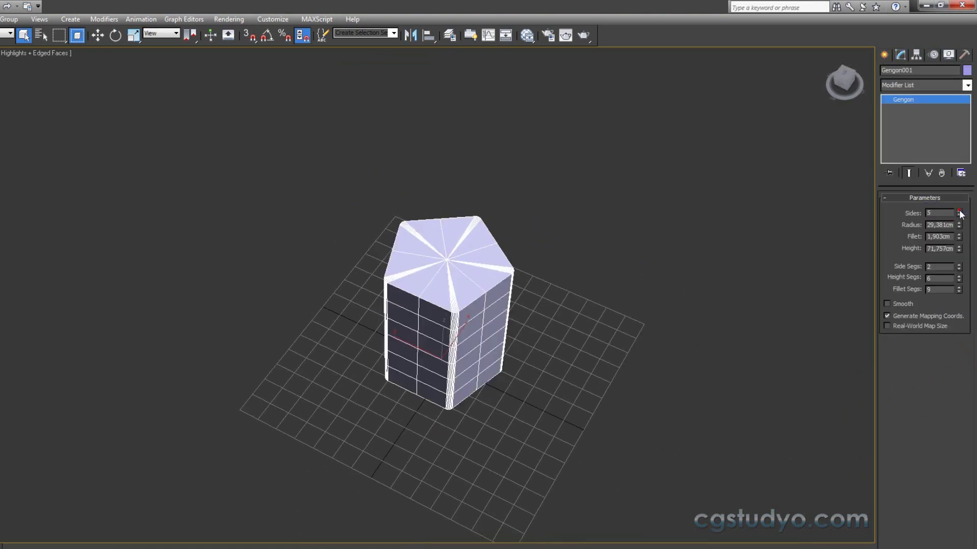
pyautogui.scroll(2, 541, 326)
pyautogui.scroll(1, 544, 326)
pyautogui.scroll(1, 545, 326)
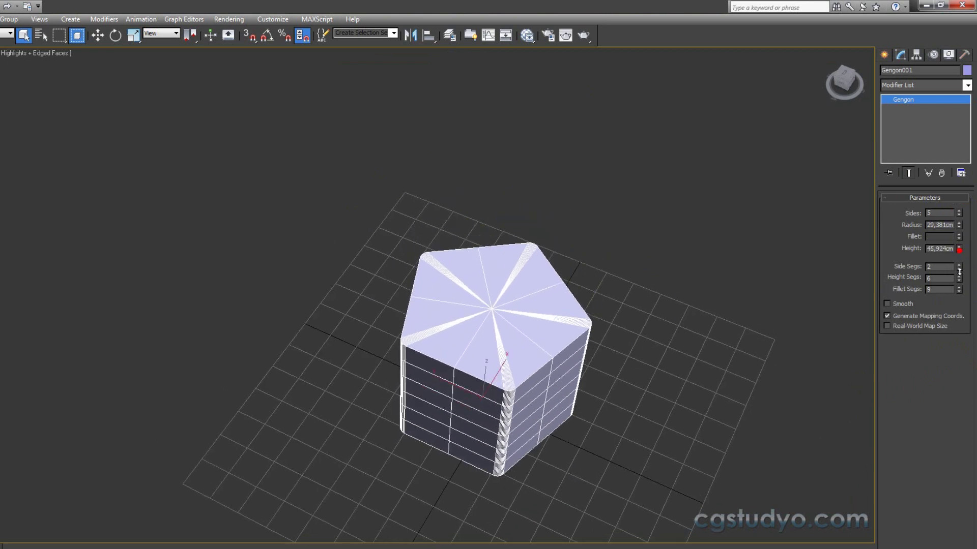
pyautogui.moveTo(960, 249); pyautogui.dragTo(959, 277)
pyautogui.moveTo(718, 319); pyautogui.dragTo(684, 295, button='middle')
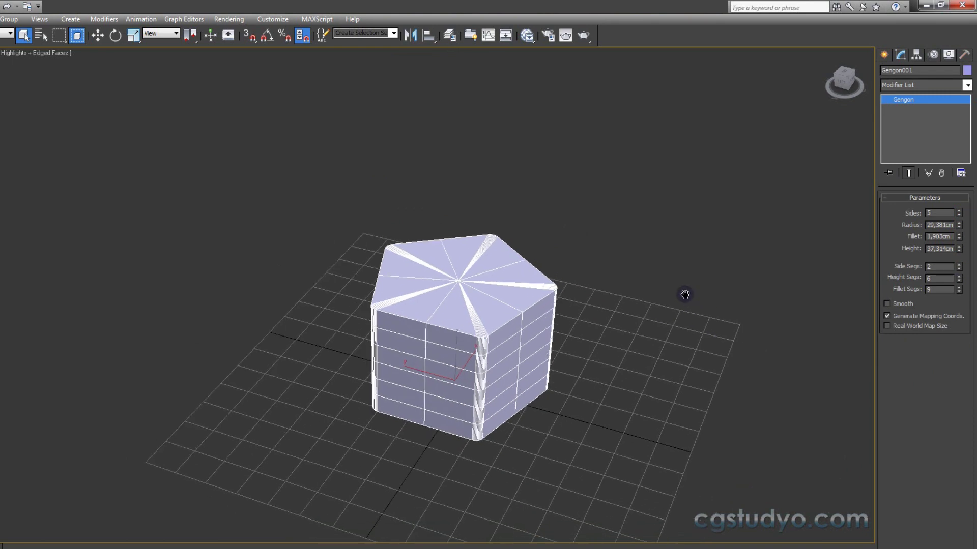
pyautogui.moveTo(958, 239); pyautogui.dragTo(949, 83)
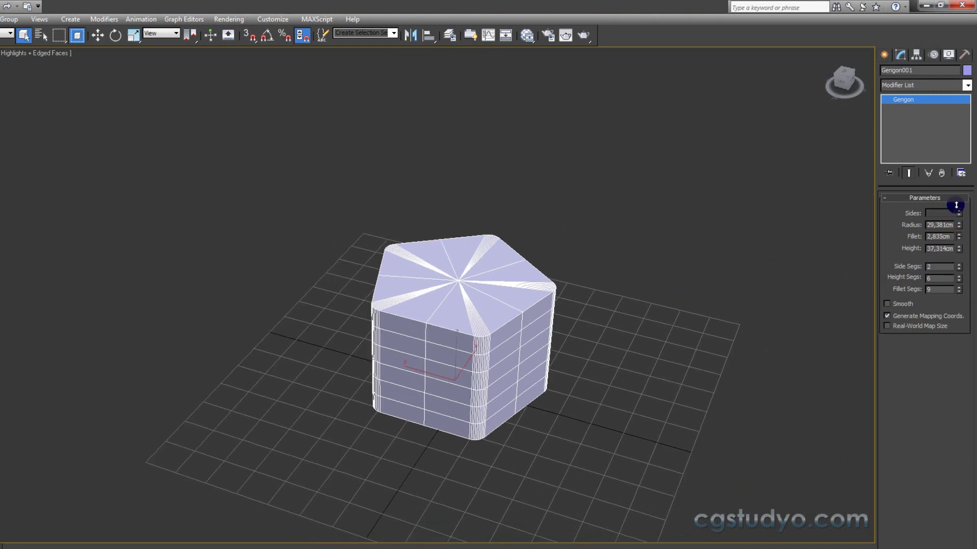
pyautogui.moveTo(462, 219)
pyautogui.keyDown('alt'); pyautogui.mouseDown(button='middle')
pyautogui.moveTo(469, 239)
pyautogui.moveTo(365, 303)
pyautogui.moveTo(390, 322)
pyautogui.mouseUp(button='middle'); pyautogui.keyUp('alt')
pyautogui.press('F4')
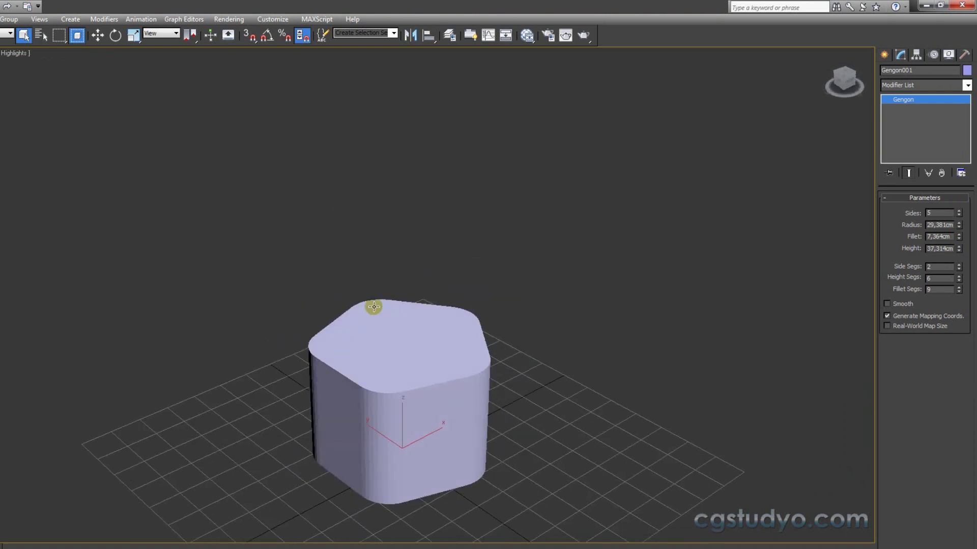
pyautogui.moveTo(402, 382)
pyautogui.keyDown('alt'); pyautogui.mouseDown(button='middle')
pyautogui.moveTo(340, 379)
pyautogui.moveTo(404, 436)
pyautogui.moveTo(462, 359)
pyautogui.moveTo(464, 324)
pyautogui.mouseUp(button='middle'); pyautogui.keyUp('alt')
# - Delete the gengon and draw a RingWave at the grid centre
pyautogui.press('Delete')
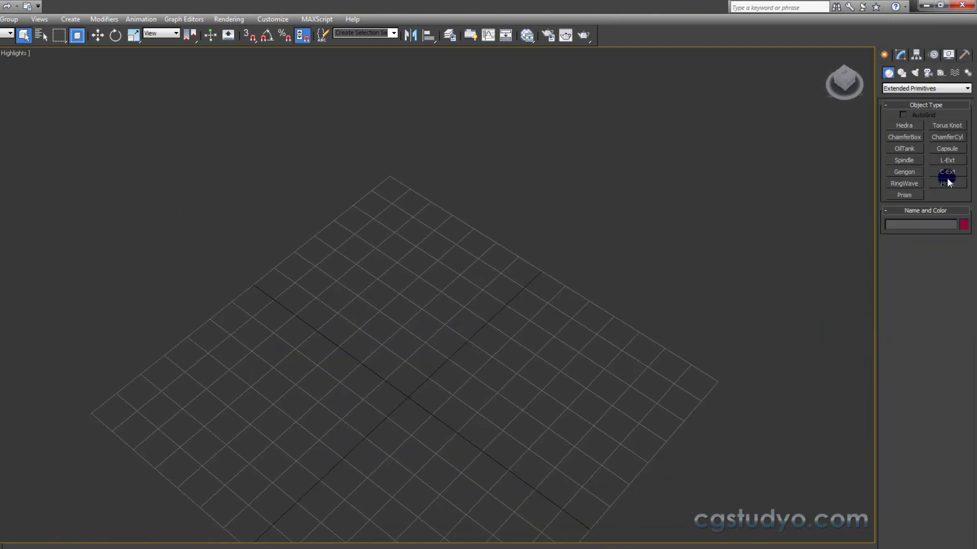
pyautogui.click(905, 183)
pyautogui.scroll(-4, 407, 311)
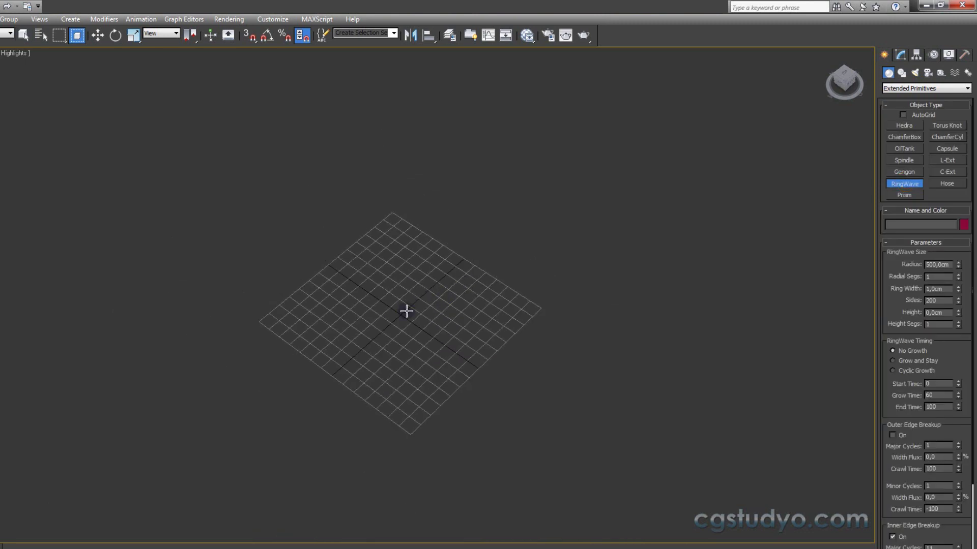
pyautogui.keyDown('alt'); pyautogui.moveTo(397, 298); pyautogui.dragTo(393, 305, button='middle'); pyautogui.keyUp('alt')
pyautogui.scroll(2, 392, 316)
pyautogui.moveTo(396, 331); pyautogui.dragTo(412, 338)
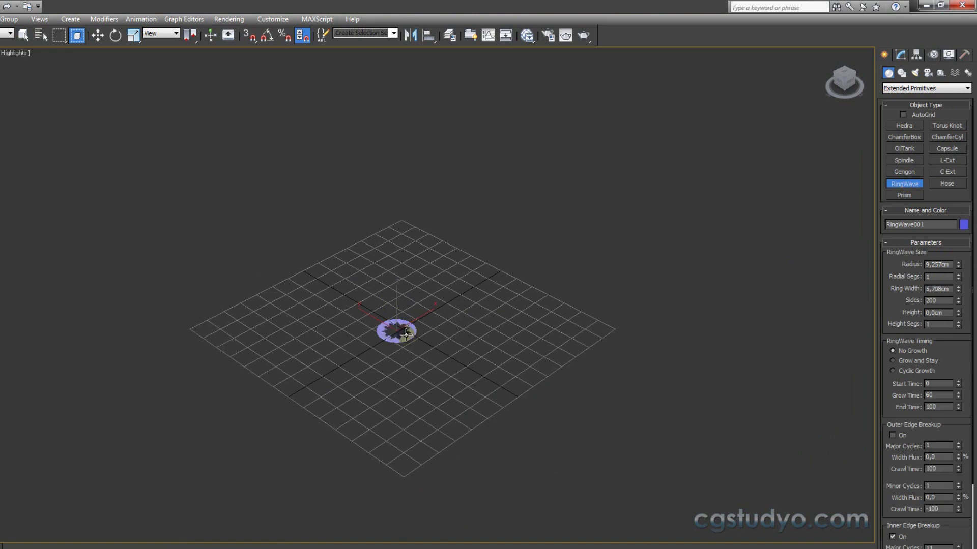
pyautogui.click(433, 289)
pyautogui.rightClick(435, 286)
# - Enlarge the RingWave's radius to 10,923cm in the Modify panel
pyautogui.scroll(2, 382, 349)
pyautogui.scroll(3, 385, 345)
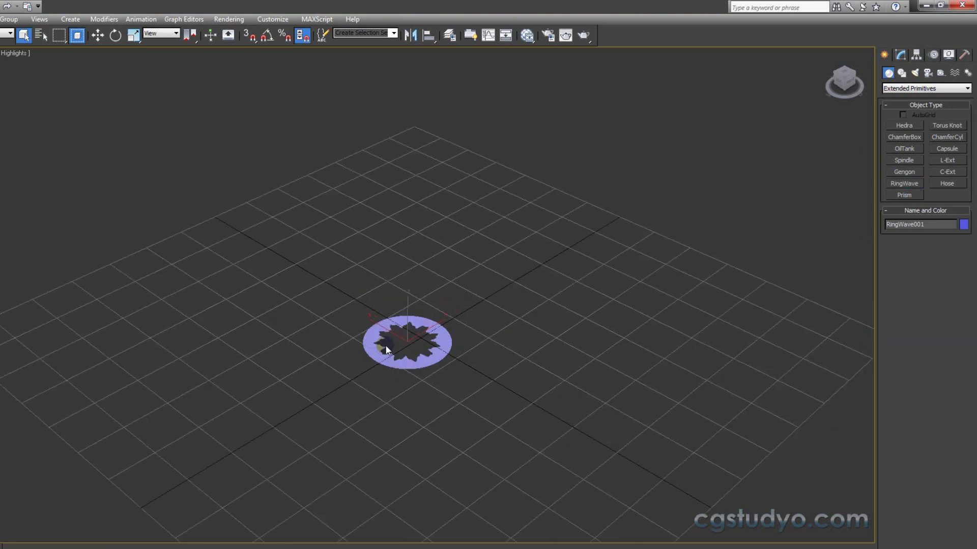
pyautogui.scroll(3, 388, 370)
pyautogui.scroll(2, 389, 370)
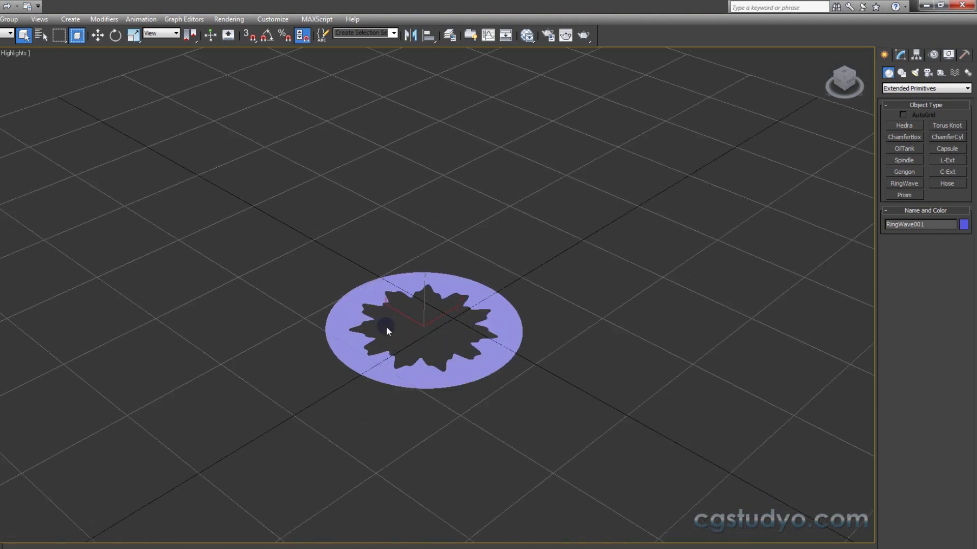
pyautogui.click(901, 54)
pyautogui.moveTo(957, 219)
pyautogui.mouseDown()
pyautogui.moveTo(958, 187)
pyautogui.moveTo(955, 223)
pyautogui.mouseUp()
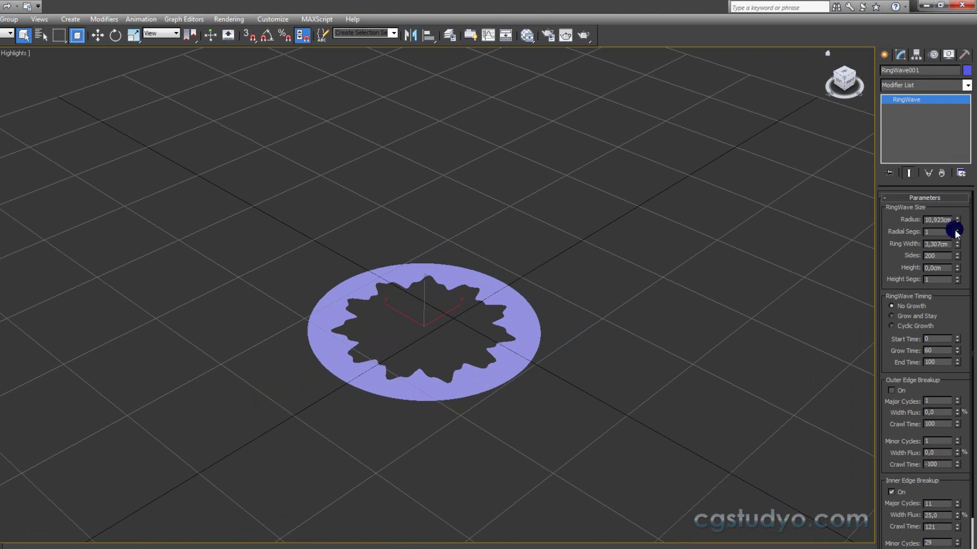
# - Show edged faces and try 5 radial segments on the ring before returning to 1
pyautogui.press('F4')
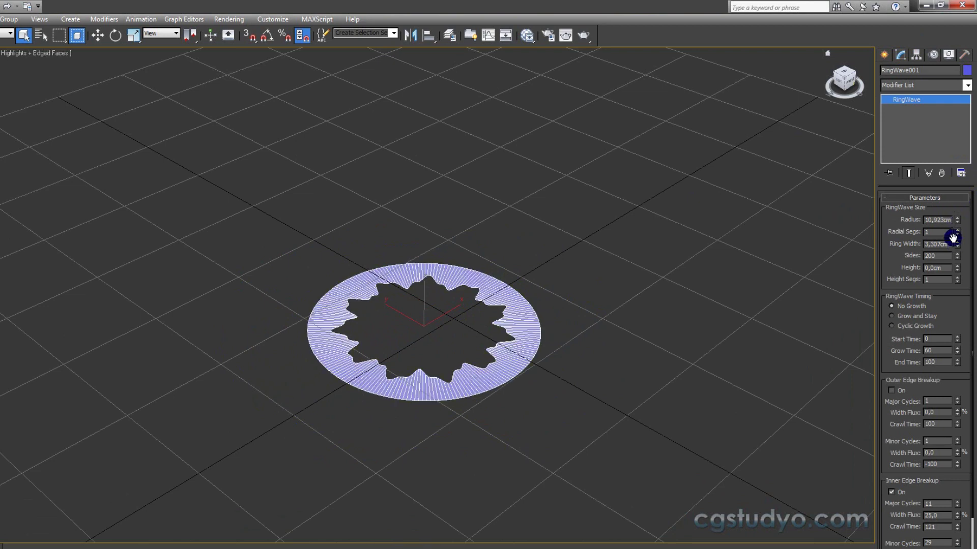
pyautogui.click(957, 230)
pyautogui.click(957, 232)
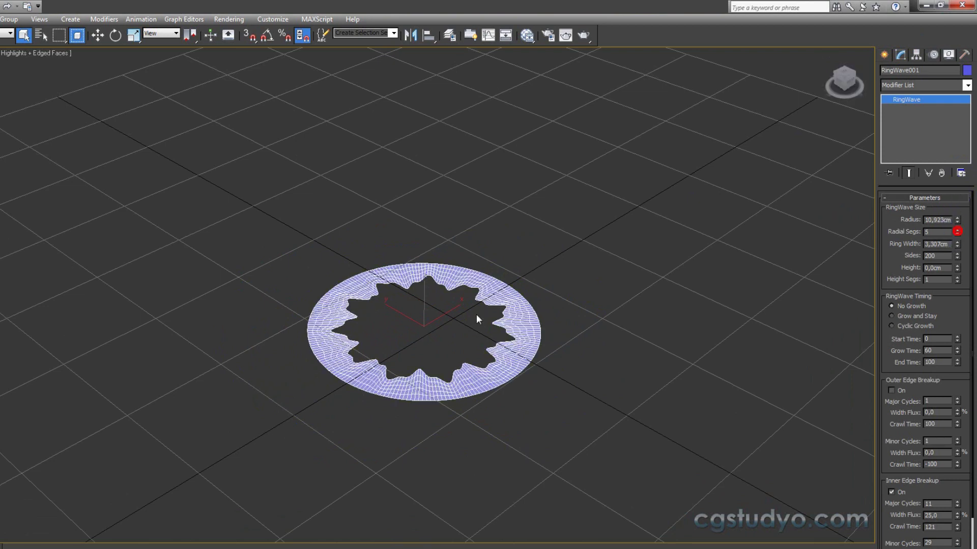
pyautogui.scroll(3, 476, 313)
pyautogui.scroll(2, 523, 307)
pyautogui.click(958, 235)
pyautogui.click(957, 235)
pyautogui.click(958, 235)
# - Set the ring width to 4,16cm, sides to 57 and height to 6,84cm
pyautogui.moveTo(958, 245); pyautogui.dragTo(950, 213)
pyautogui.moveTo(959, 247); pyautogui.dragTo(949, 302)
pyautogui.click(957, 258)
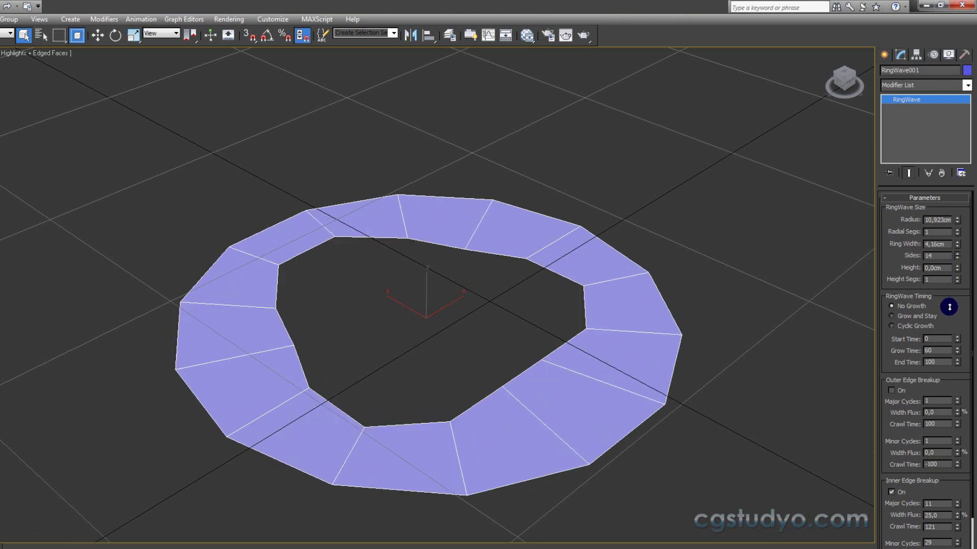
pyautogui.moveTo(949, 307); pyautogui.dragTo(948, 286)
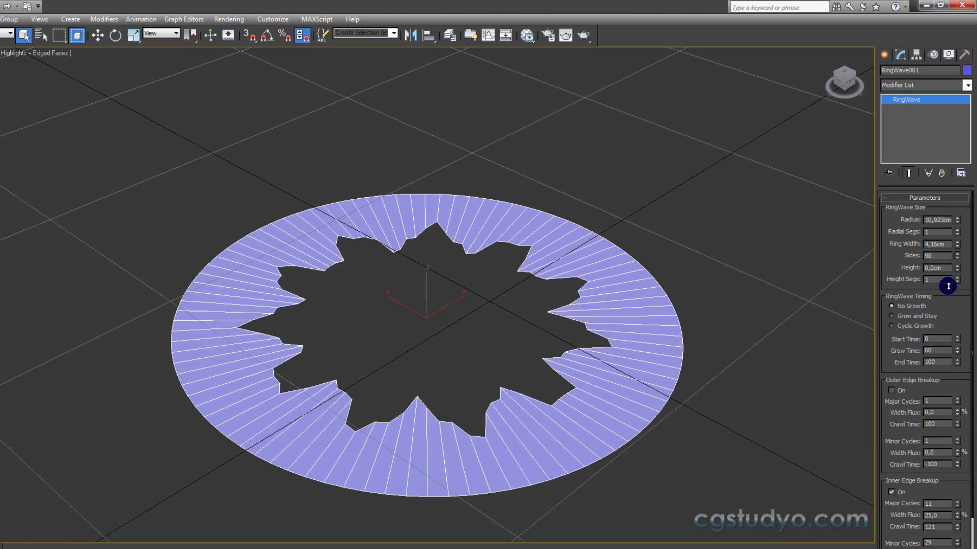
pyautogui.moveTo(958, 257)
pyautogui.mouseDown()
pyautogui.moveTo(959, 273)
pyautogui.moveTo(956, 239)
pyautogui.mouseUp()
pyautogui.moveTo(575, 386); pyautogui.dragTo(580, 390, button='middle')
pyautogui.scroll(-5, 581, 390)
pyautogui.scroll(-2, 582, 401)
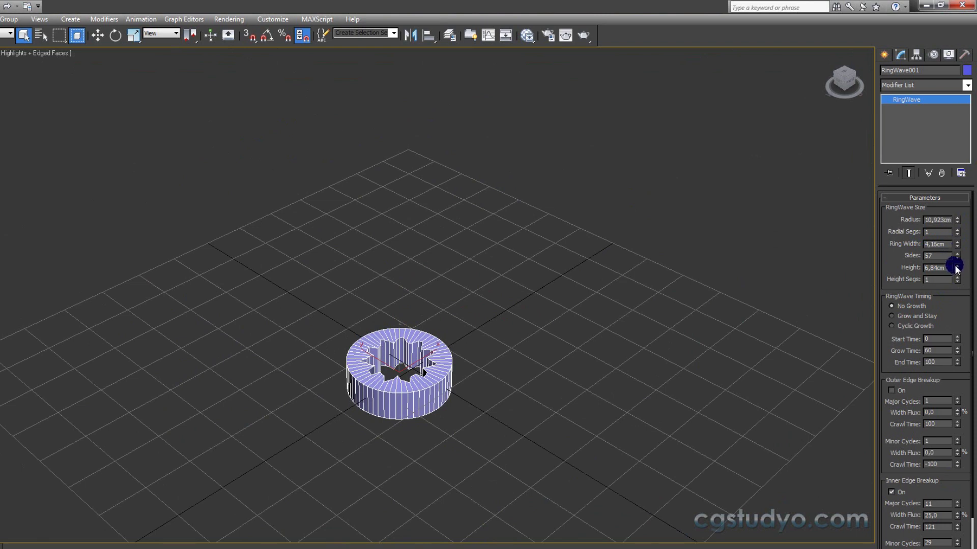
# - Raise the RingWave's height and set Height Segs to 5, leaving growth timing off
pyautogui.moveTo(957, 268); pyautogui.dragTo(969, 158)
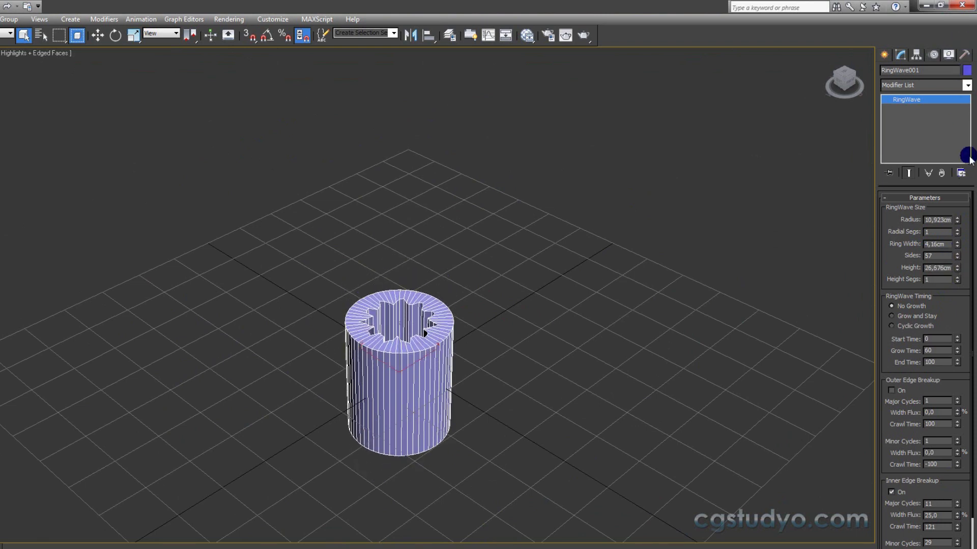
pyautogui.scroll(-2, 896, 255)
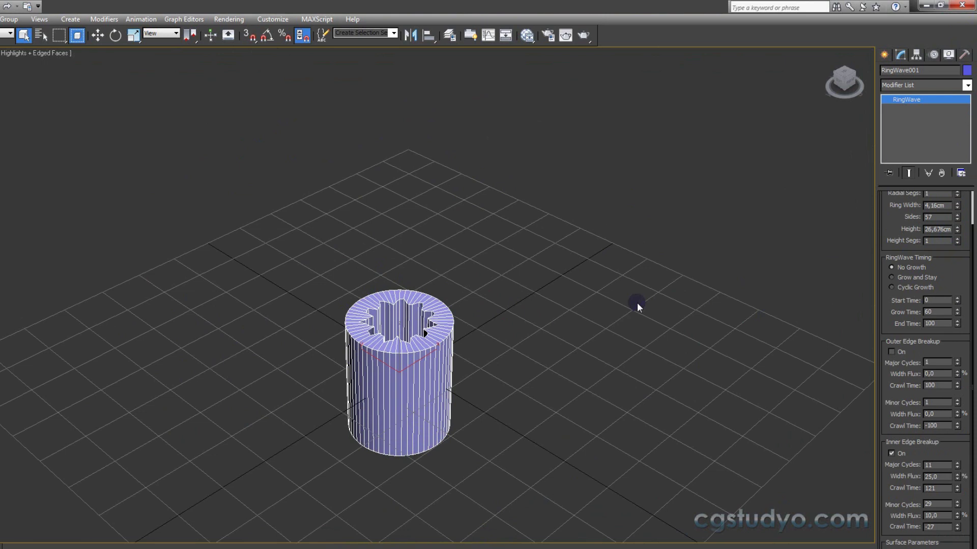
pyautogui.scroll(4, 507, 368)
pyautogui.scroll(2, 508, 368)
pyautogui.moveTo(955, 236); pyautogui.dragTo(956, 219)
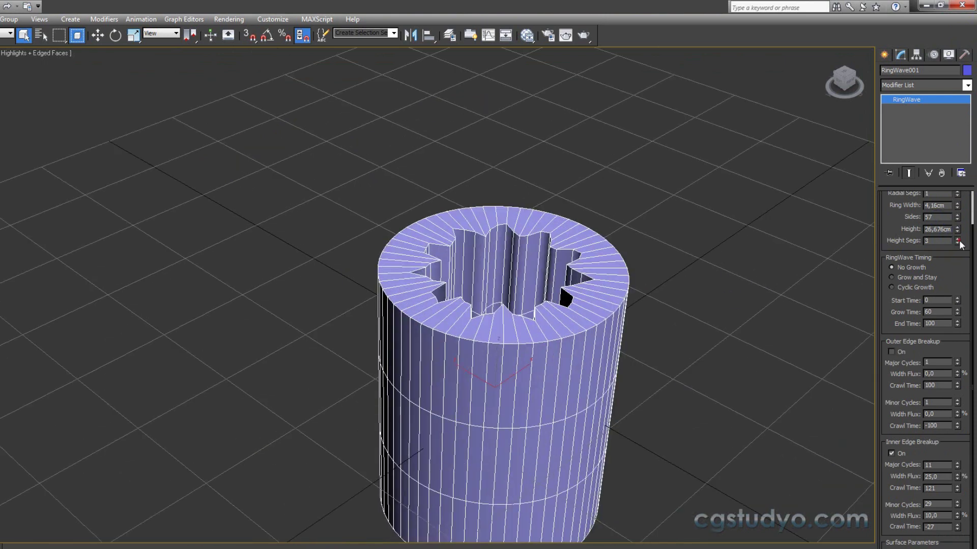
pyautogui.moveTo(815, 314); pyautogui.dragTo(744, 239, button='middle')
pyautogui.click(891, 277)
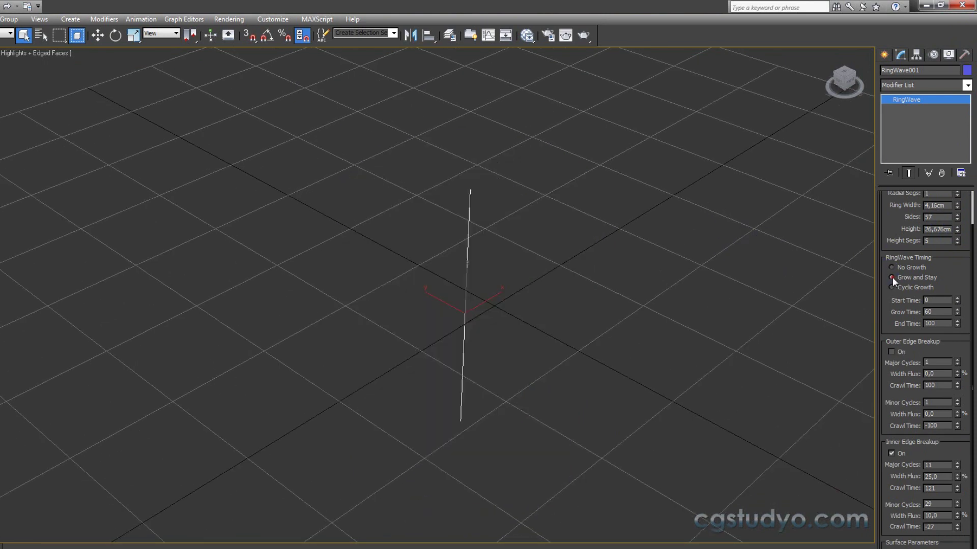
pyautogui.click(891, 267)
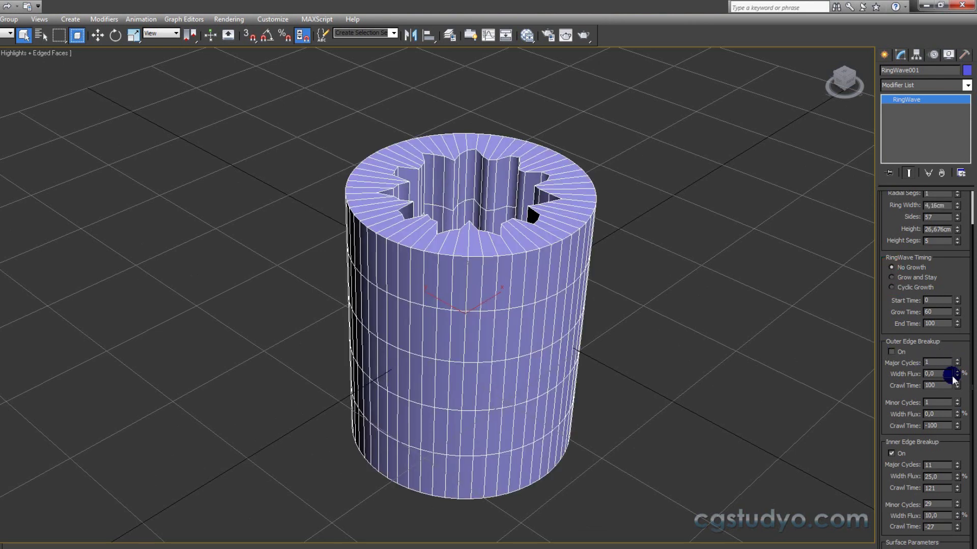
# - Raise the inner edge Major Cycles and push inner edge Width Flux to 46,563%
pyautogui.scroll(-5, 528, 371)
pyautogui.scroll(5, 527, 371)
pyautogui.keyDown('alt'); pyautogui.moveTo(507, 408); pyautogui.dragTo(514, 362, button='middle'); pyautogui.keyUp('alt')
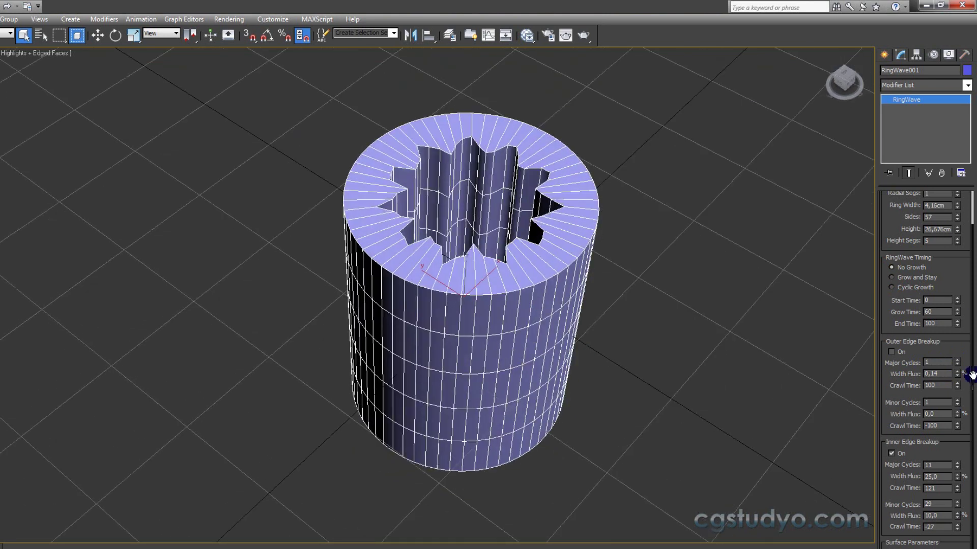
pyautogui.moveTo(958, 459)
pyautogui.mouseDown()
pyautogui.moveTo(963, 483)
pyautogui.moveTo(961, 312)
pyautogui.moveTo(929, 517)
pyautogui.moveTo(948, 529)
pyautogui.mouseUp()
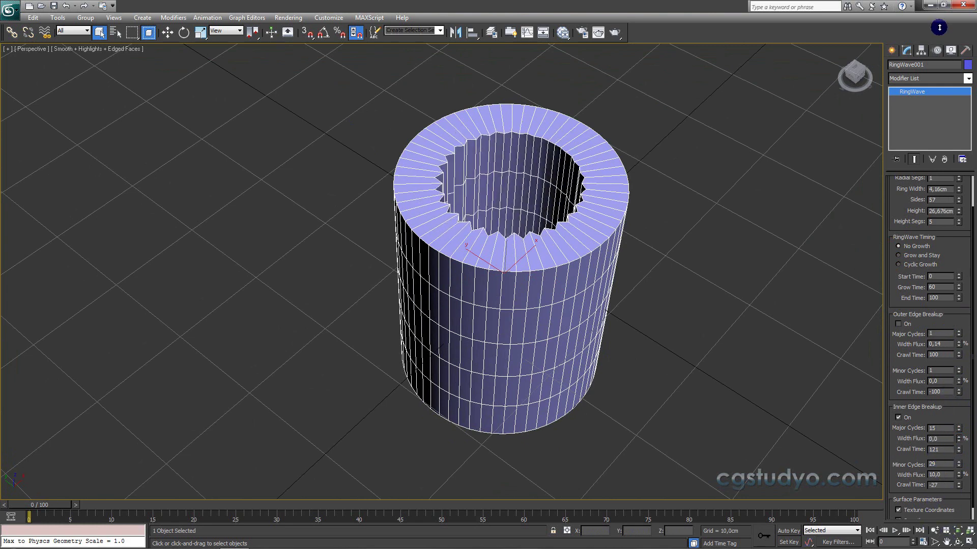
pyautogui.moveTo(939, 27)
pyautogui.mouseDown()
pyautogui.moveTo(933, 475)
pyautogui.moveTo(941, 399)
pyautogui.moveTo(929, 474)
pyautogui.mouseUp()
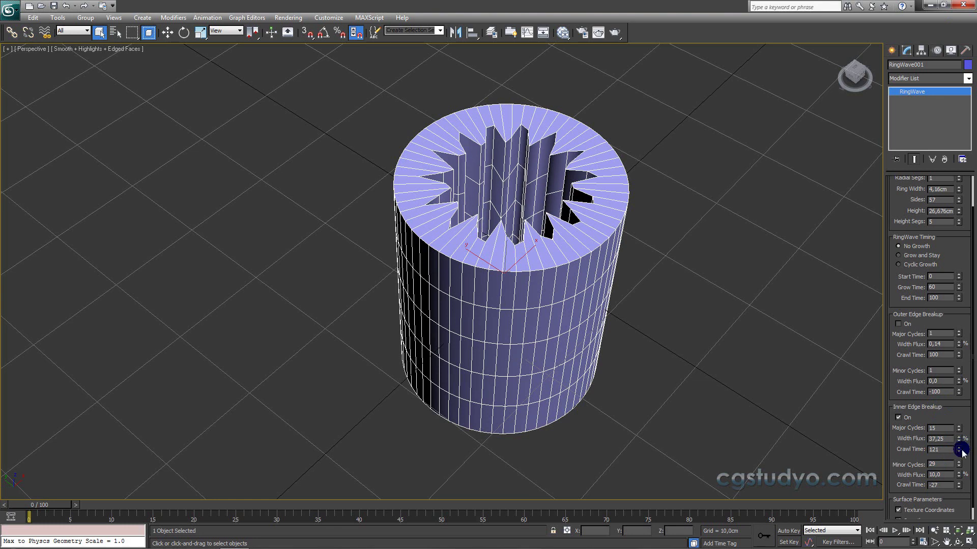
pyautogui.moveTo(958, 441)
pyautogui.mouseDown()
pyautogui.moveTo(956, 454)
pyautogui.moveTo(973, 342)
pyautogui.mouseUp()
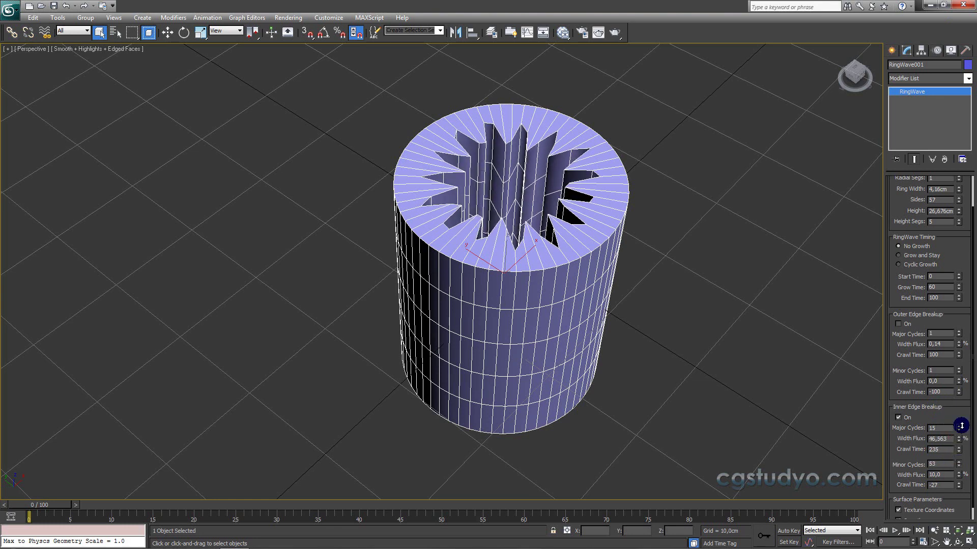
pyautogui.moveTo(973, 191); pyautogui.dragTo(973, 227)
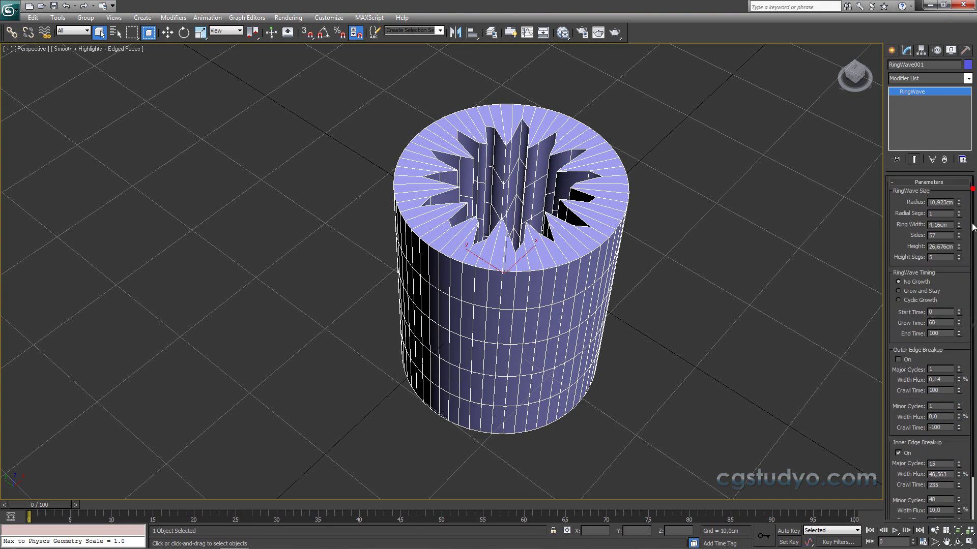
pyautogui.click(891, 49)
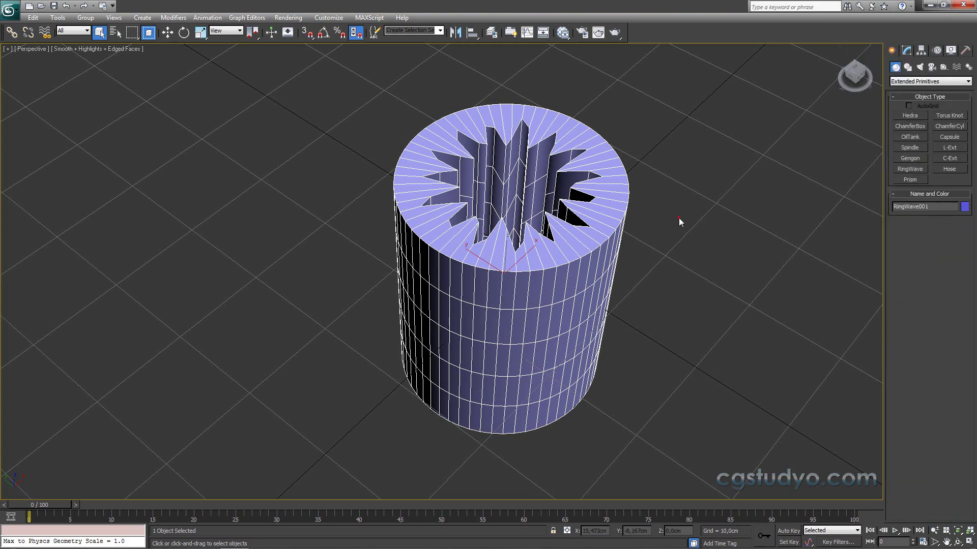
# - Delete the RingWave and draw a triangular Prism's base and height on the grid
pyautogui.press('Delete')
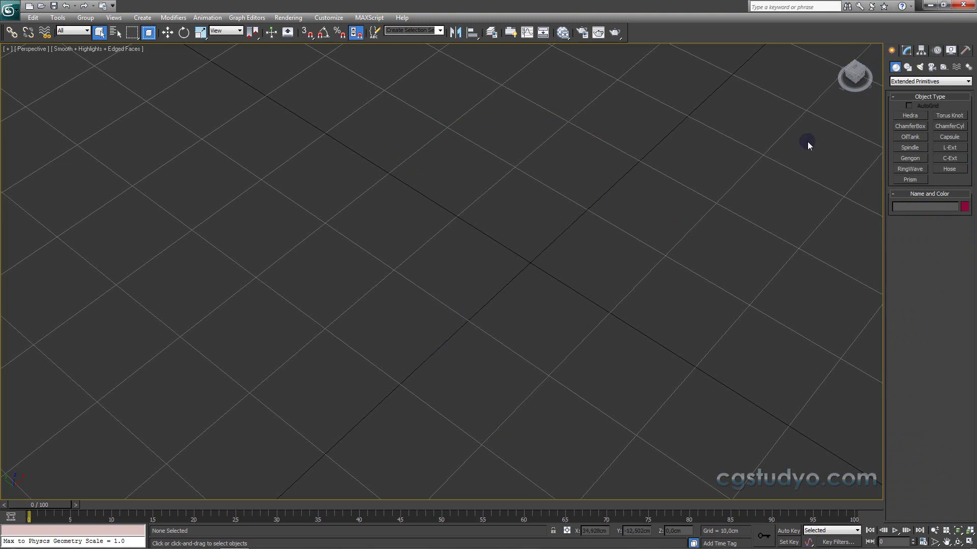
pyautogui.click(914, 178)
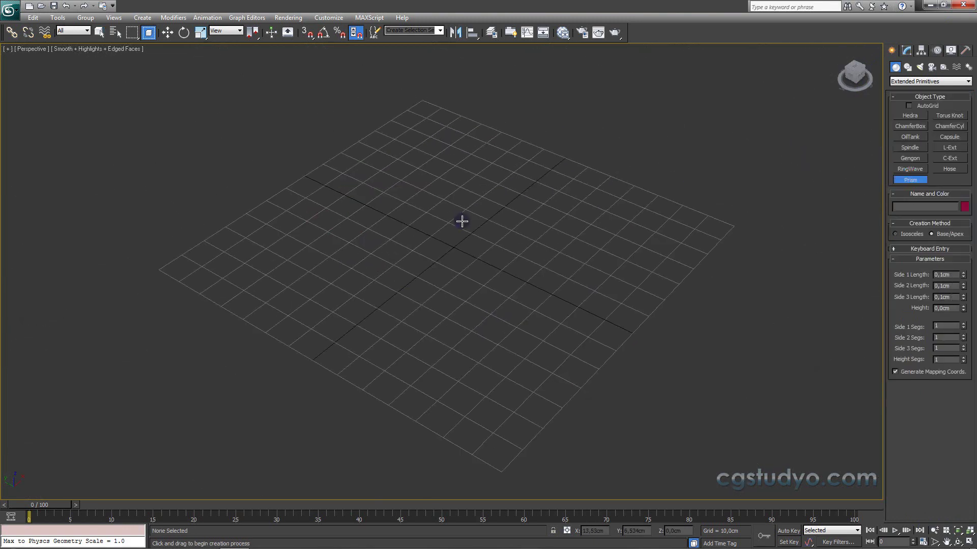
pyautogui.moveTo(487, 259); pyautogui.dragTo(510, 218)
pyautogui.moveTo(451, 204); pyautogui.dragTo(476, 116)
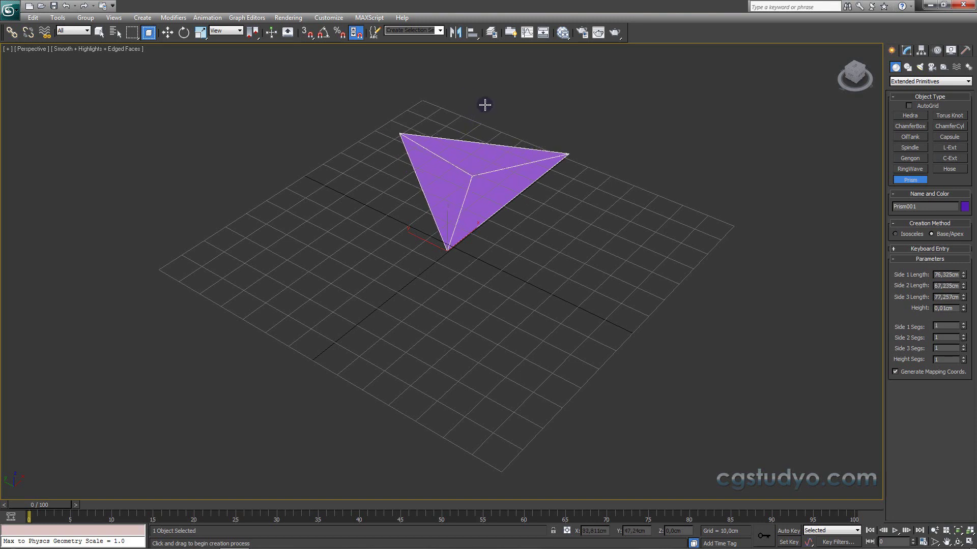
pyautogui.click(520, 49)
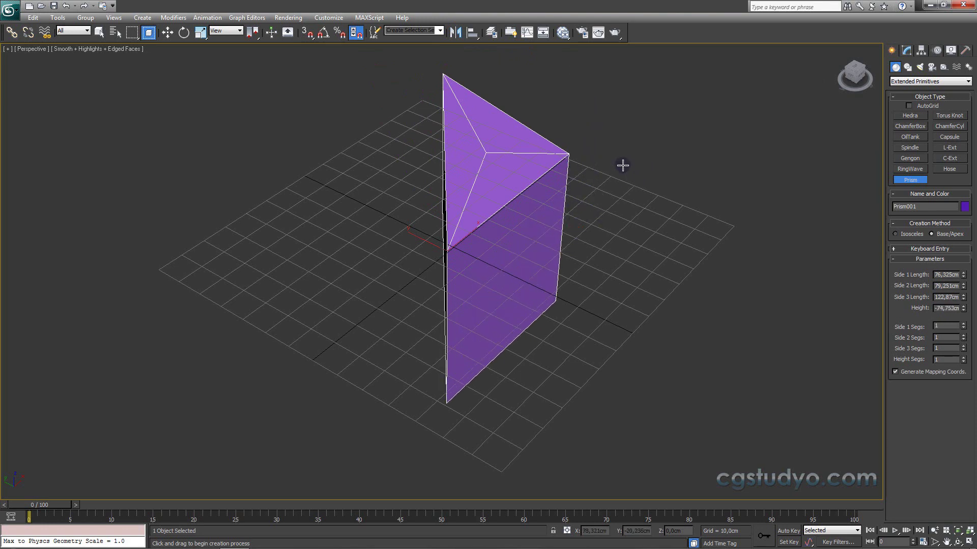
# - Lengthen the Prism's Side 1 and add side segments, orbiting to inspect it
pyautogui.moveTo(590, 159)
pyautogui.keyDown('alt'); pyautogui.mouseDown(button='middle')
pyautogui.moveTo(643, 126)
pyautogui.moveTo(539, 192)
pyautogui.moveTo(618, 163)
pyautogui.moveTo(563, 188)
pyautogui.moveTo(444, 205)
pyautogui.moveTo(499, 233)
pyautogui.moveTo(398, 187)
pyautogui.moveTo(414, 190)
pyautogui.mouseUp(button='middle'); pyautogui.keyUp('alt')
pyautogui.moveTo(962, 275)
pyautogui.mouseDown()
pyautogui.moveTo(964, 238)
pyautogui.moveTo(945, 279)
pyautogui.moveTo(964, 284)
pyautogui.moveTo(963, 328)
pyautogui.mouseUp()
pyautogui.keyDown('alt'); pyautogui.moveTo(711, 321); pyautogui.dragTo(615, 315, button='middle'); pyautogui.keyUp('alt')
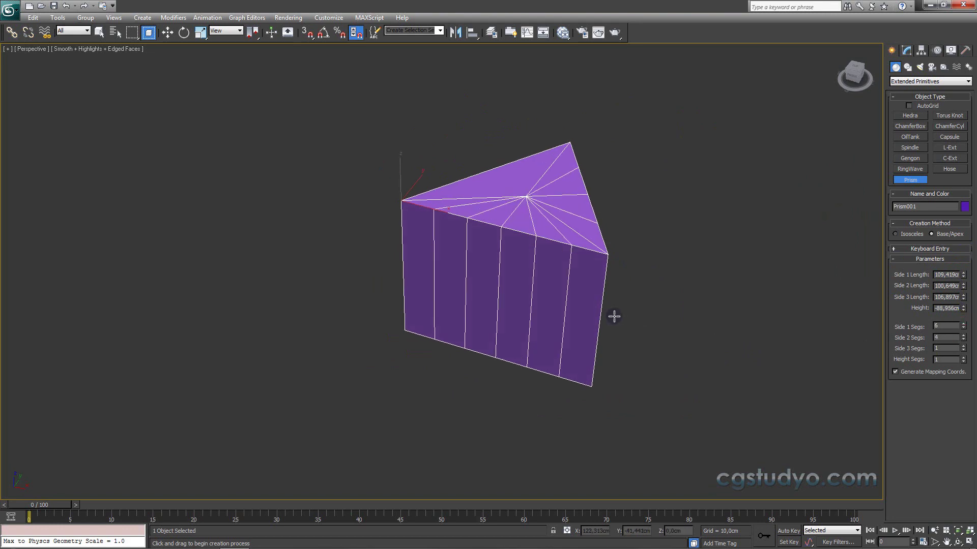
pyautogui.moveTo(965, 364); pyautogui.dragTo(966, 354)
pyautogui.scroll(-5, 590, 168)
pyautogui.keyDown('alt'); pyautogui.moveTo(594, 169); pyautogui.dragTo(595, 164, button='middle'); pyautogui.keyUp('alt')
# - Draw a Torus Knot with 42,463cm radius and 6,812cm tube radius on the grid
pyautogui.click(949, 115)
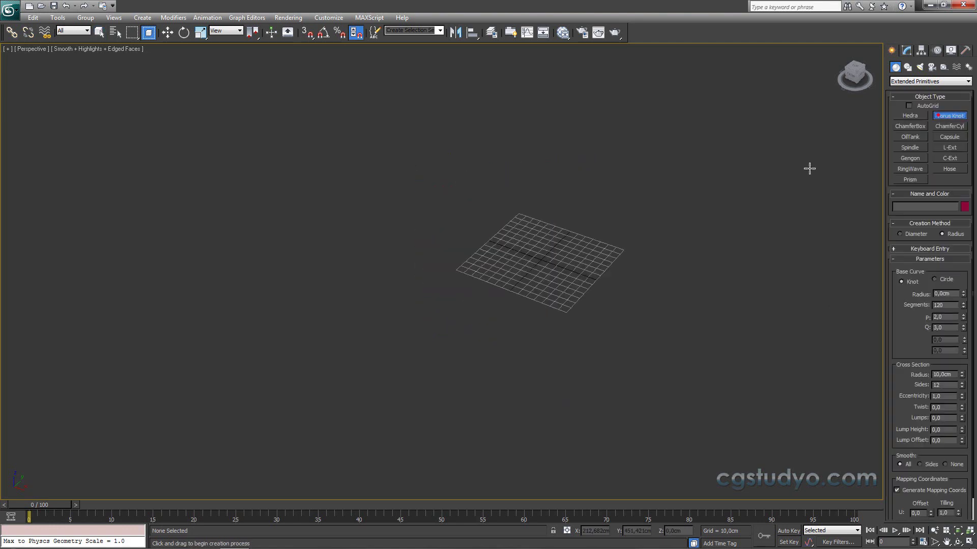
pyautogui.scroll(4, 547, 243)
pyautogui.moveTo(547, 243)
pyautogui.mouseDown(button='middle')
pyautogui.moveTo(443, 221)
pyautogui.moveTo(451, 287)
pyautogui.mouseUp(button='middle')
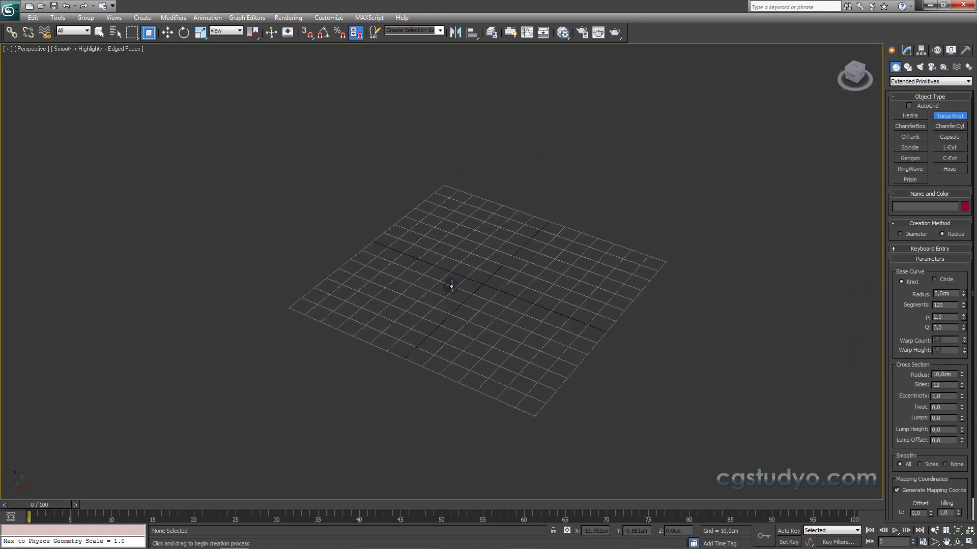
pyautogui.moveTo(508, 290)
pyautogui.mouseDown()
pyautogui.moveTo(525, 281)
pyautogui.moveTo(560, 327)
pyautogui.moveTo(571, 366)
pyautogui.moveTo(578, 371)
pyautogui.moveTo(511, 292)
pyautogui.moveTo(613, 383)
pyautogui.moveTo(565, 327)
pyautogui.moveTo(551, 333)
pyautogui.moveTo(559, 343)
pyautogui.moveTo(549, 318)
pyautogui.moveTo(558, 307)
pyautogui.moveTo(565, 323)
pyautogui.moveTo(544, 304)
pyautogui.moveTo(558, 315)
pyautogui.mouseUp()
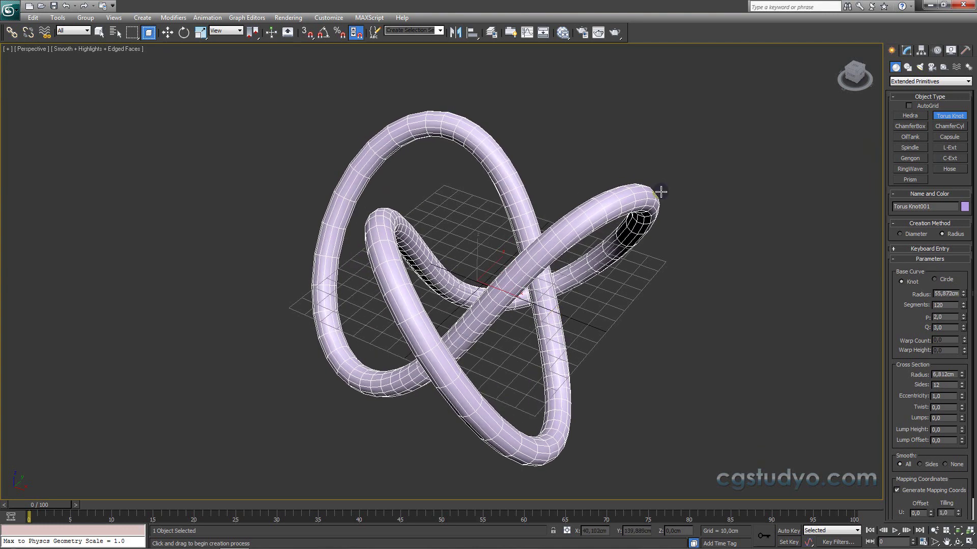
pyautogui.scroll(-3, 584, 203)
pyautogui.scroll(3, 584, 202)
# - Shrink the knot's radius, set P to 2,25, thicken the tube, and adjust eccentricity and twist
pyautogui.moveTo(963, 289)
pyautogui.mouseDown()
pyautogui.moveTo(962, 277)
pyautogui.moveTo(965, 319)
pyautogui.mouseUp()
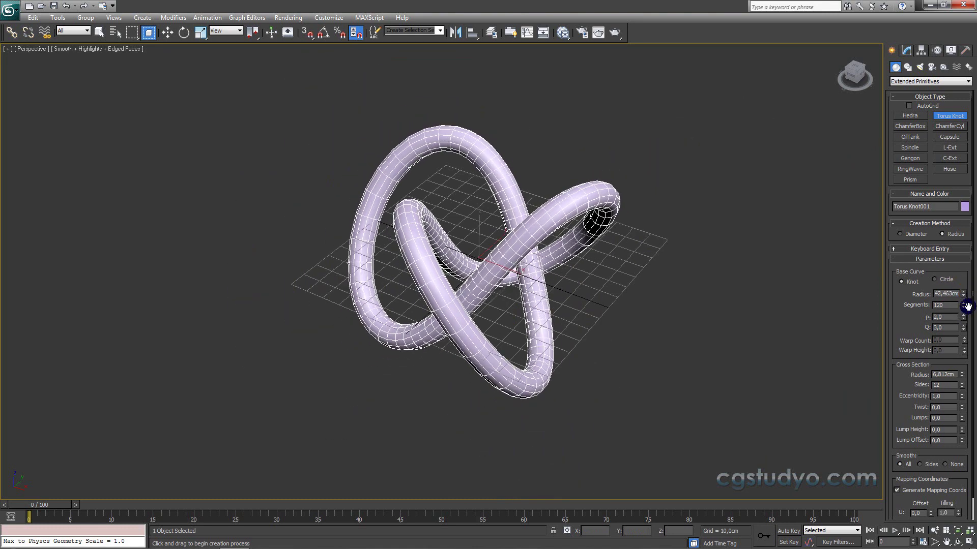
pyautogui.moveTo(968, 328)
pyautogui.mouseDown()
pyautogui.moveTo(968, 272)
pyautogui.moveTo(970, 326)
pyautogui.mouseUp()
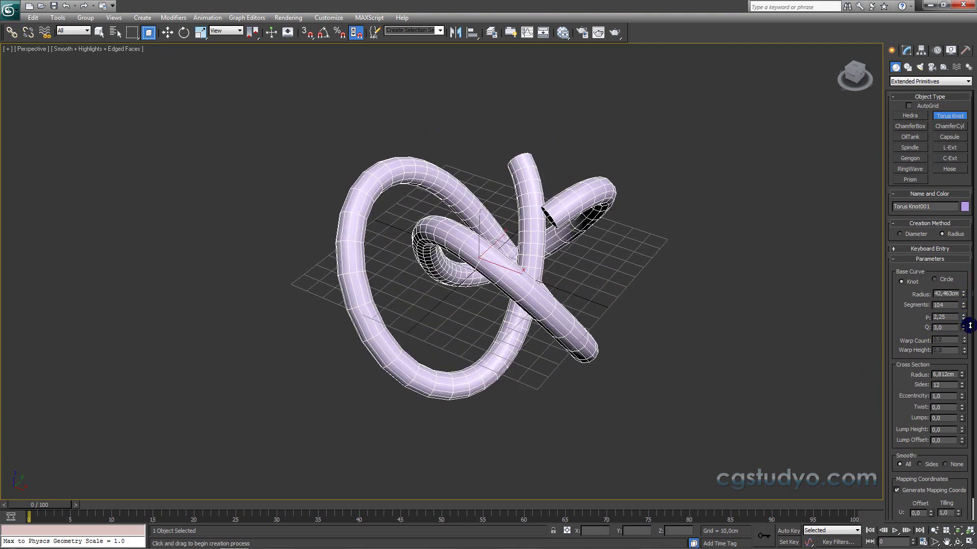
pyautogui.moveTo(961, 375)
pyautogui.mouseDown()
pyautogui.moveTo(964, 353)
pyautogui.moveTo(965, 364)
pyautogui.mouseUp()
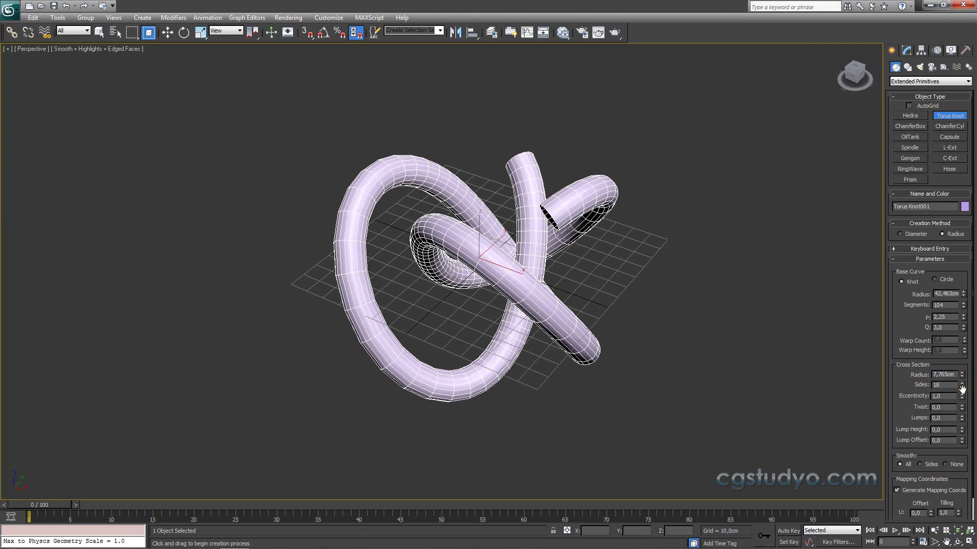
pyautogui.moveTo(962, 397)
pyautogui.mouseDown()
pyautogui.moveTo(966, 387)
pyautogui.moveTo(964, 396)
pyautogui.mouseUp()
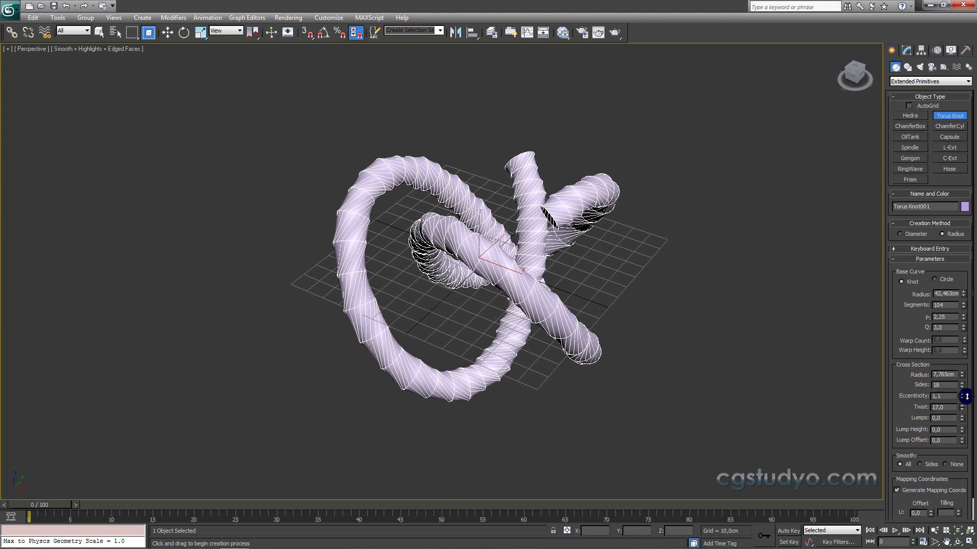
pyautogui.moveTo(669, 322); pyautogui.dragTo(664, 315, button='middle')
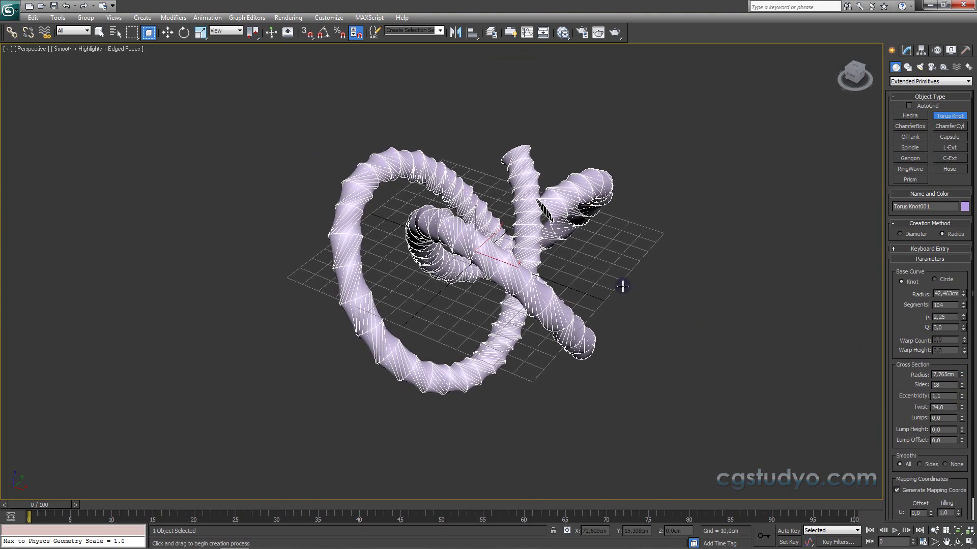
# - Add 24 lumps with lump height -0,21 and offset 80, then select the finished knot
pyautogui.click(468, 269)
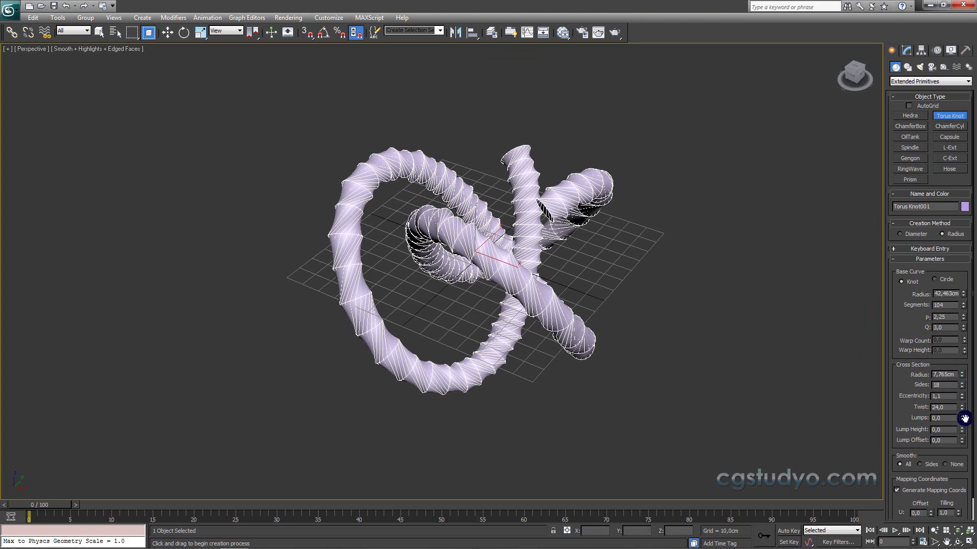
pyautogui.moveTo(962, 430)
pyautogui.mouseDown()
pyautogui.moveTo(959, 350)
pyautogui.moveTo(965, 444)
pyautogui.moveTo(962, 401)
pyautogui.mouseUp()
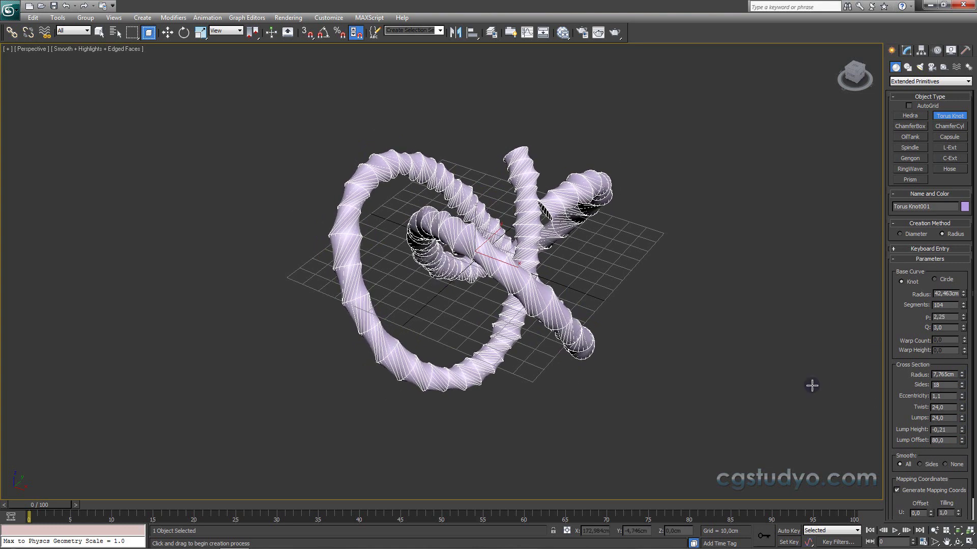
pyautogui.moveTo(973, 420); pyautogui.dragTo(975, 455)
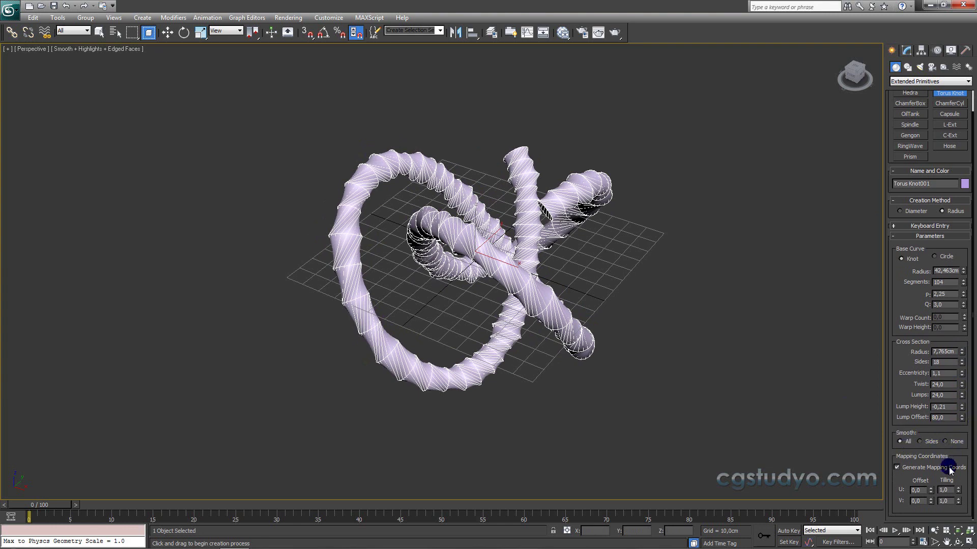
pyautogui.moveTo(973, 420); pyautogui.dragTo(974, 377)
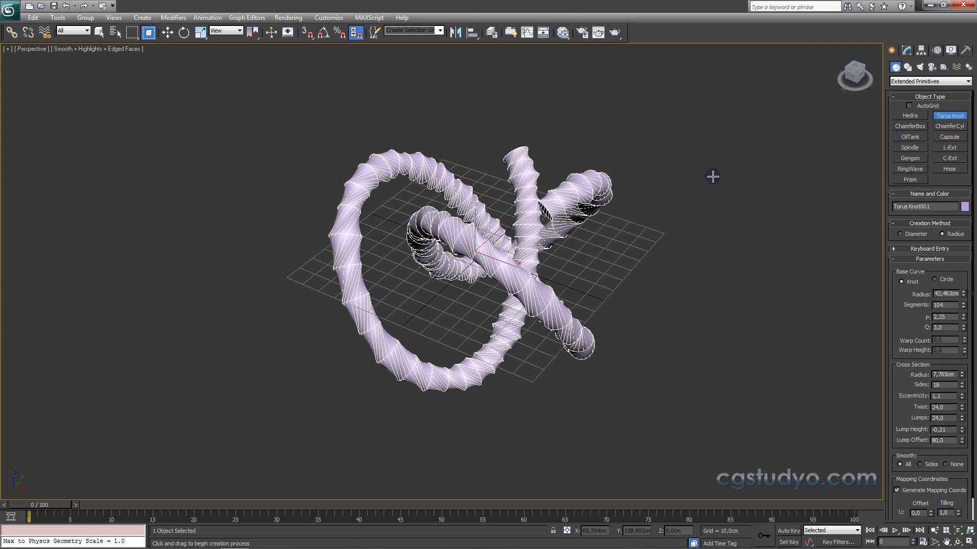
pyautogui.rightClick(705, 131)
pyautogui.moveTo(693, 117); pyautogui.dragTo(311, 415)
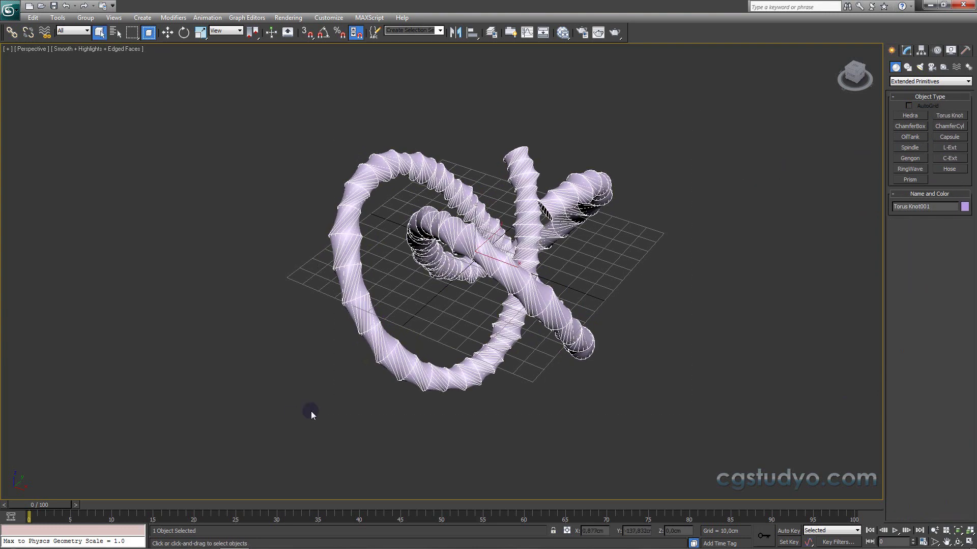
# - Replace the Torus Knot with a ChamferCyl of 36,029cm radius and 90,823cm height
pyautogui.press('Delete')
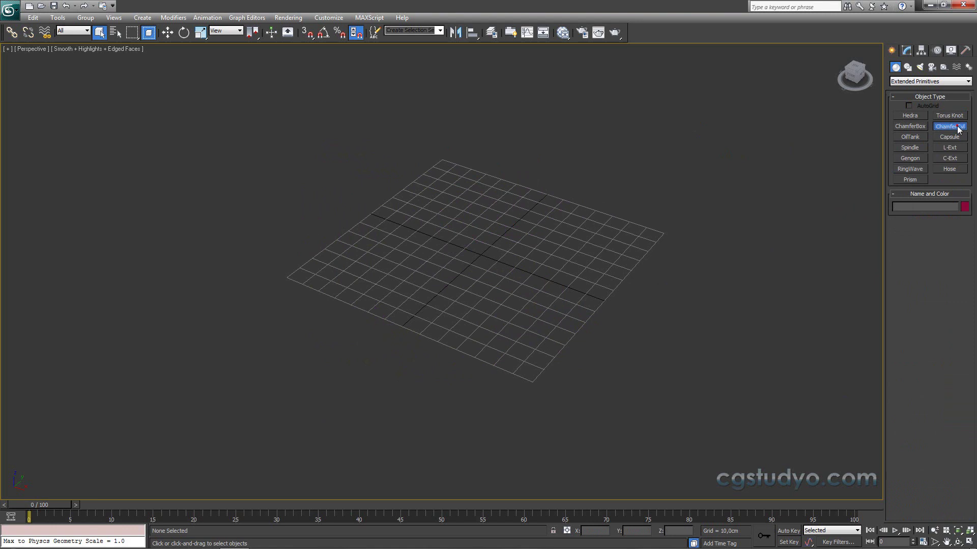
pyautogui.click(958, 129)
pyautogui.moveTo(458, 265); pyautogui.dragTo(492, 305)
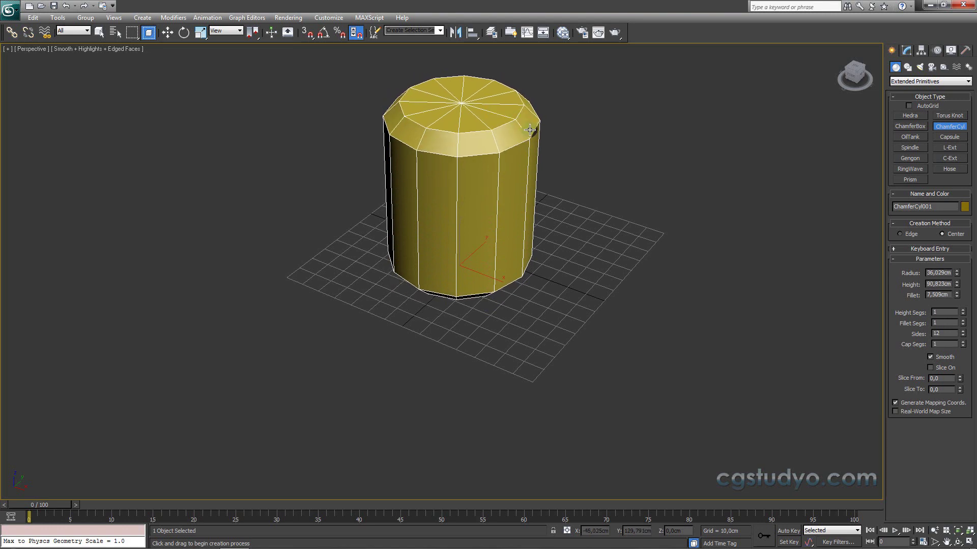
pyautogui.click(517, 145)
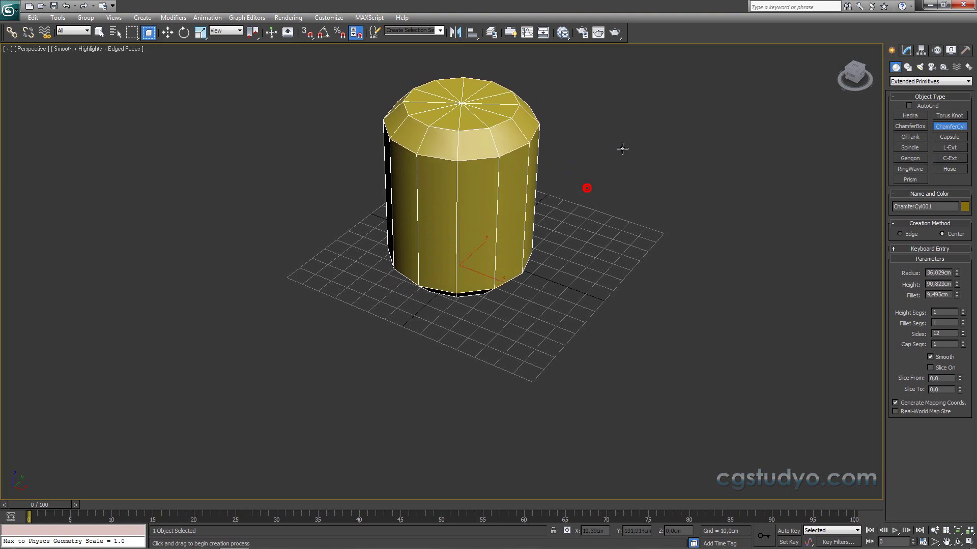
pyautogui.scroll(1, 585, 206)
pyautogui.scroll(3, 587, 224)
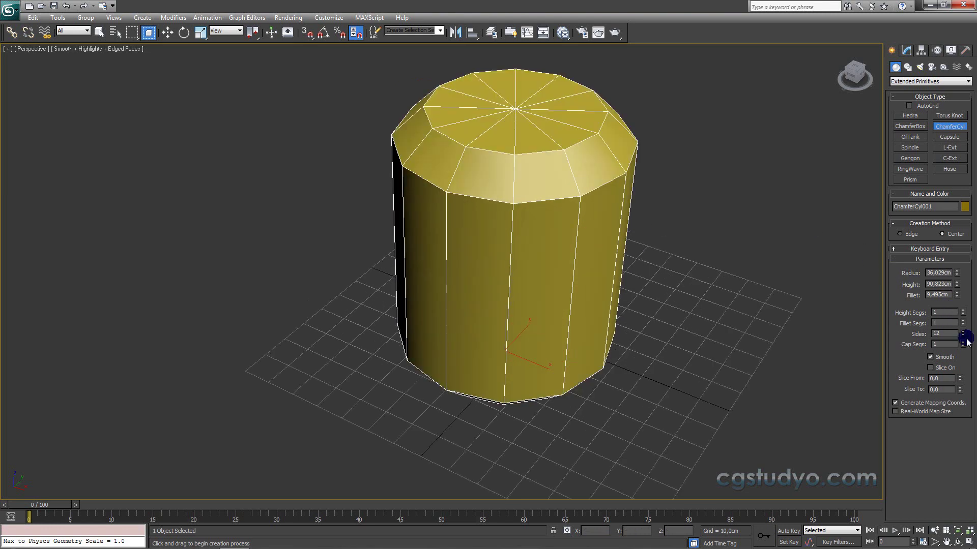
# - Set 8 fillet segments and a 5,803cm fillet, with edged faces display turned off
pyautogui.click(963, 321)
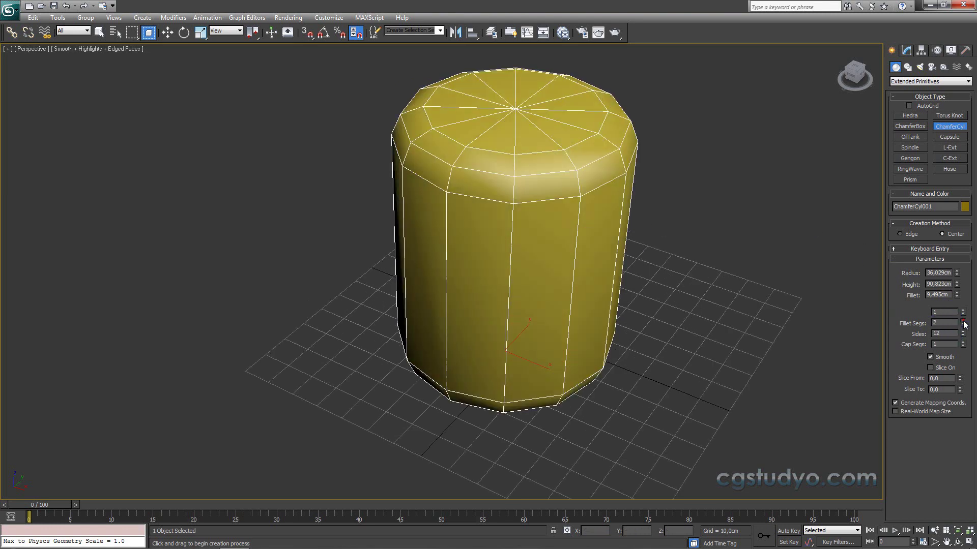
pyautogui.click(963, 321)
pyautogui.click(963, 321)
pyautogui.click(963, 321)
pyautogui.scroll(-2, 519, 283)
pyautogui.scroll(2, 536, 271)
pyautogui.moveTo(536, 270); pyautogui.dragTo(456, 299, button='middle')
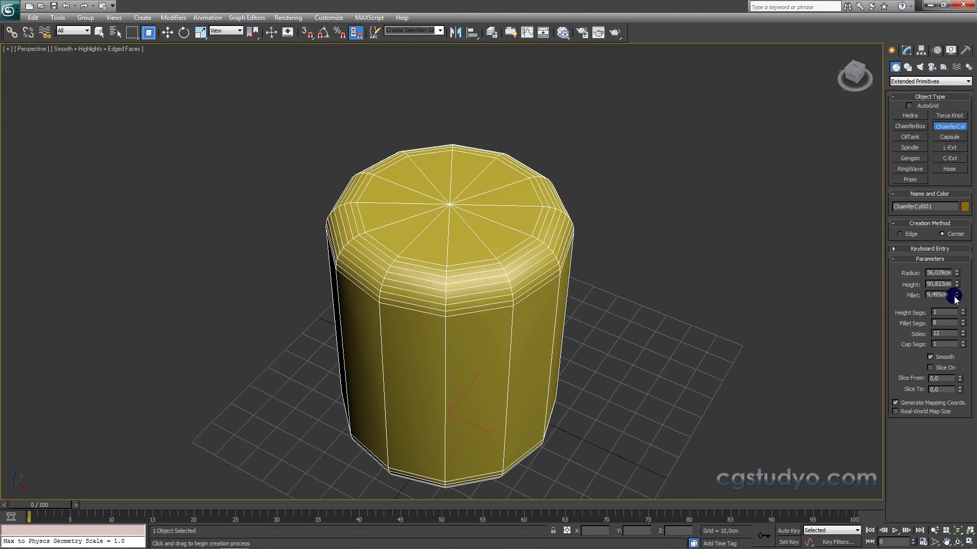
pyautogui.moveTo(957, 295); pyautogui.dragTo(960, 320)
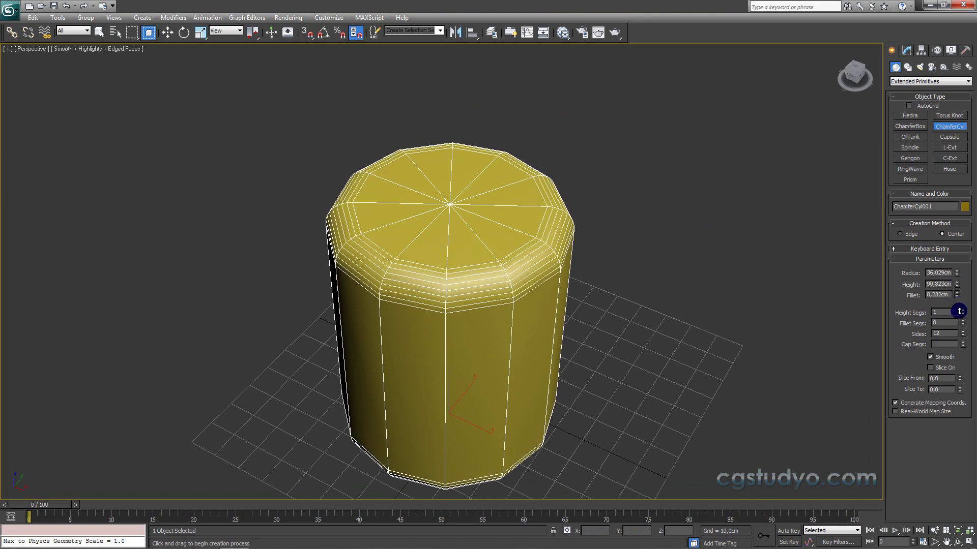
pyautogui.press('F3')
pyautogui.moveTo(715, 304); pyautogui.dragTo(650, 251, button='middle')
pyautogui.press('F3')
pyautogui.press('F4')
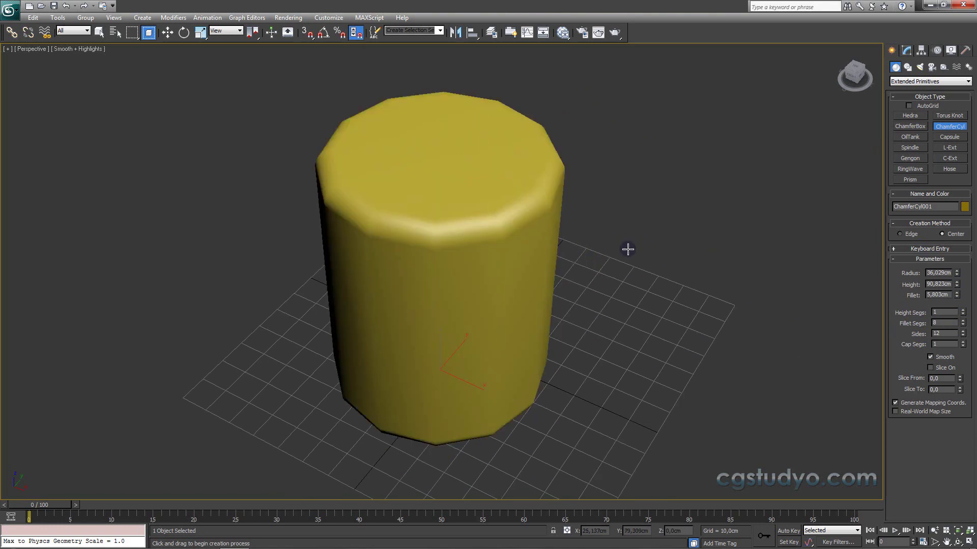
# - Give the chamfer cylinder 6 height segments and 7 fillet segments, with edged faces shown
pyautogui.moveTo(957, 294)
pyautogui.mouseDown()
pyautogui.moveTo(957, 274)
pyautogui.moveTo(961, 300)
pyautogui.moveTo(967, 293)
pyautogui.mouseUp()
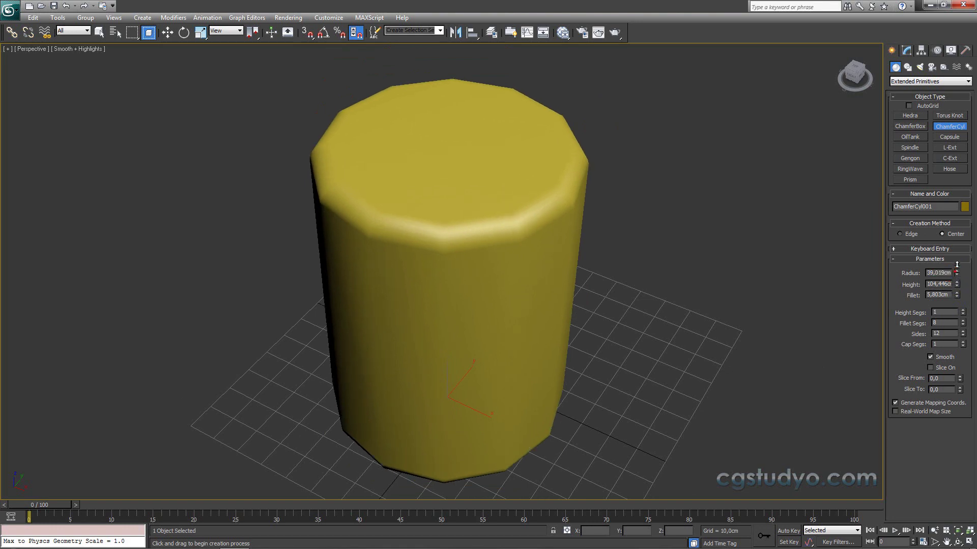
pyautogui.press('F4')
pyautogui.click(962, 311)
pyautogui.click(962, 311)
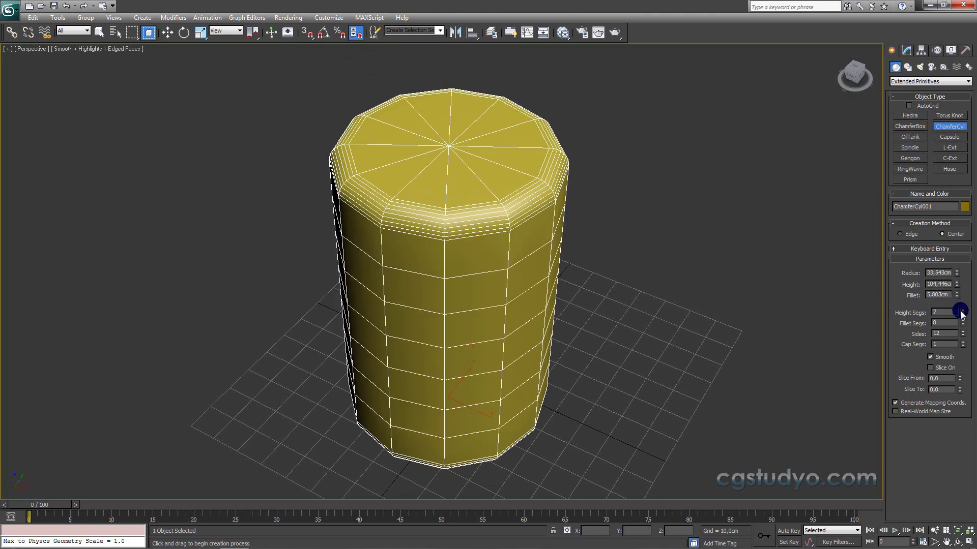
pyautogui.click(962, 310)
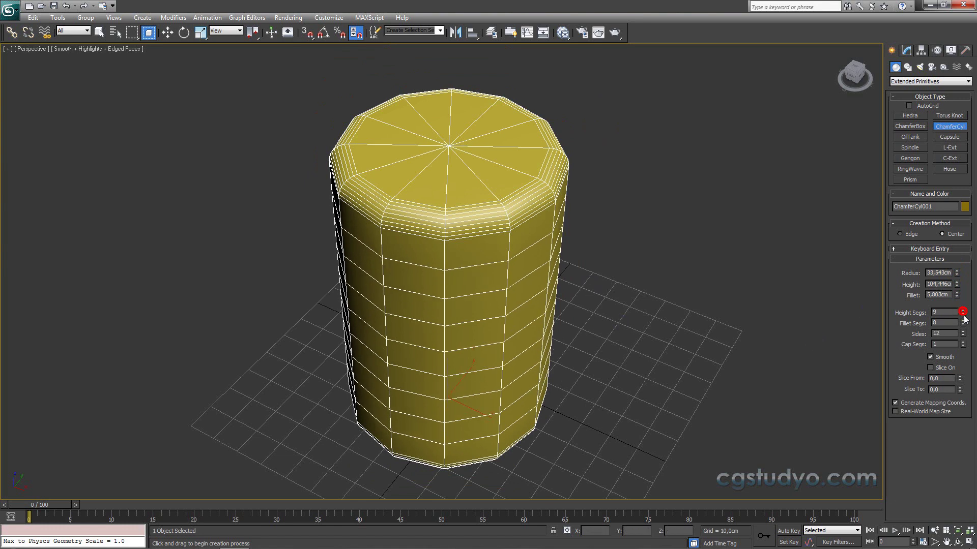
pyautogui.click(963, 314)
pyautogui.click(963, 313)
pyautogui.click(963, 314)
pyautogui.click(963, 321)
pyautogui.click(962, 321)
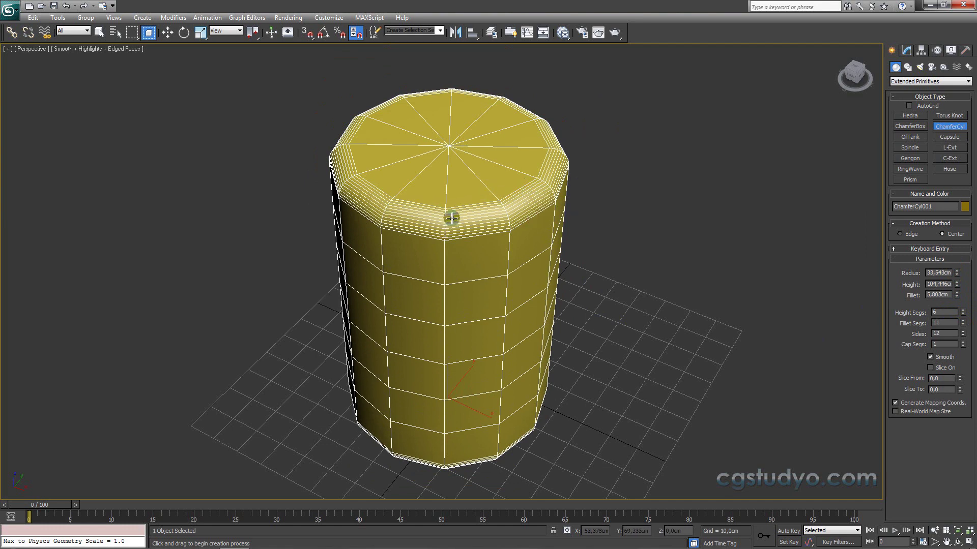
pyautogui.scroll(1, 455, 227)
pyautogui.scroll(3, 489, 227)
pyautogui.scroll(2, 516, 173)
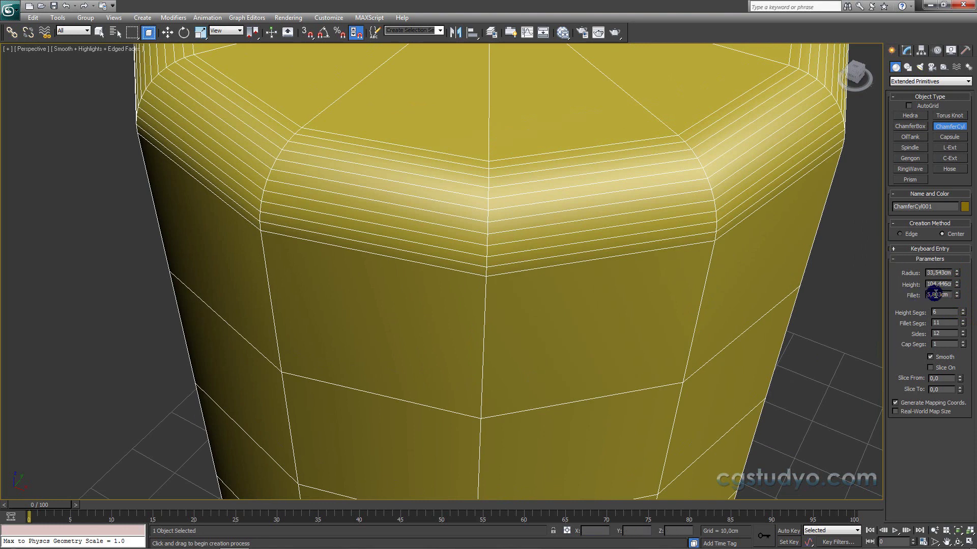
pyautogui.click(963, 324)
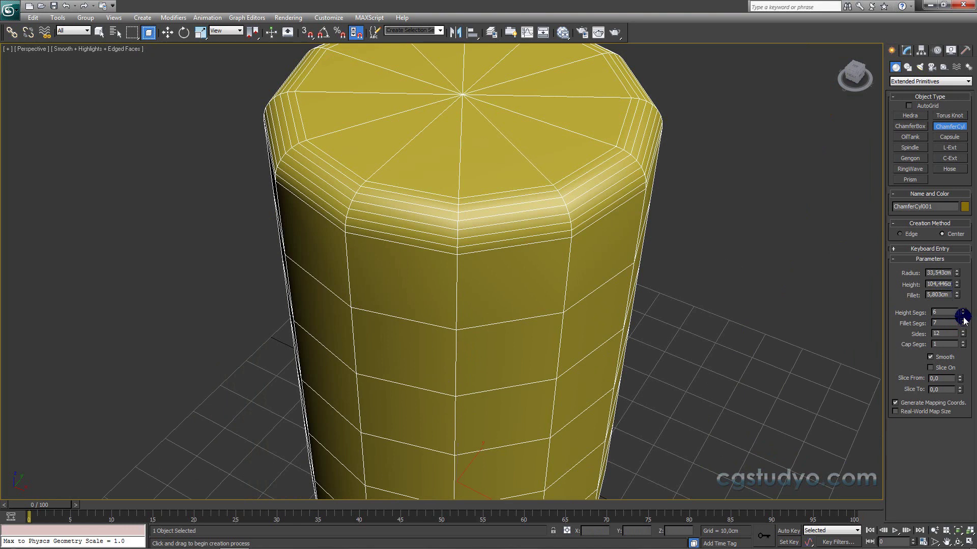
# - Set 6 cap segments, try then disable Slice, and shrink the fillet to 3,017cm
pyautogui.scroll(-2, 710, 236)
pyautogui.scroll(-2, 699, 206)
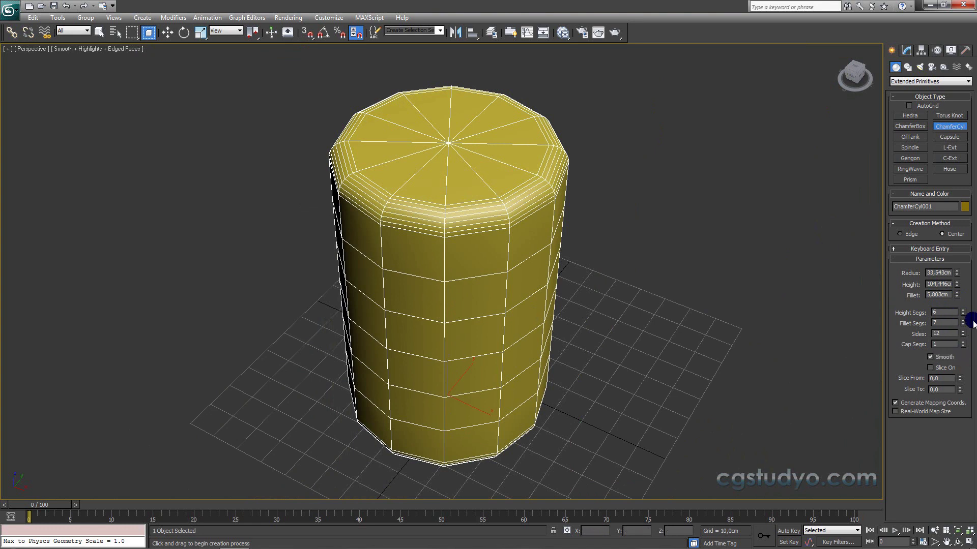
pyautogui.moveTo(963, 345); pyautogui.dragTo(686, 275)
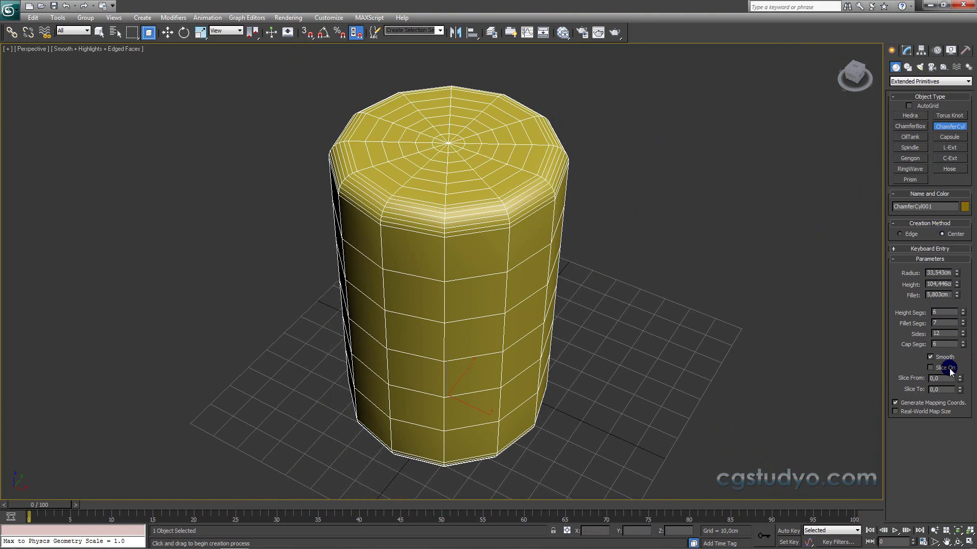
pyautogui.moveTo(958, 379)
pyautogui.mouseDown()
pyautogui.moveTo(801, 35)
pyautogui.moveTo(778, 14)
pyautogui.moveTo(835, 155)
pyautogui.mouseUp()
pyautogui.click(930, 368)
pyautogui.moveTo(955, 299); pyautogui.dragTo(962, 319)
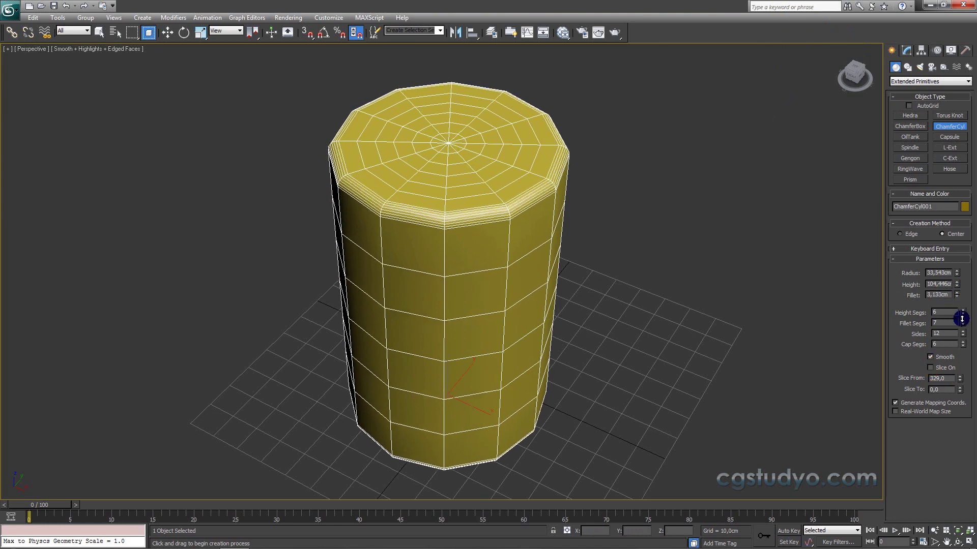
pyautogui.press('F4')
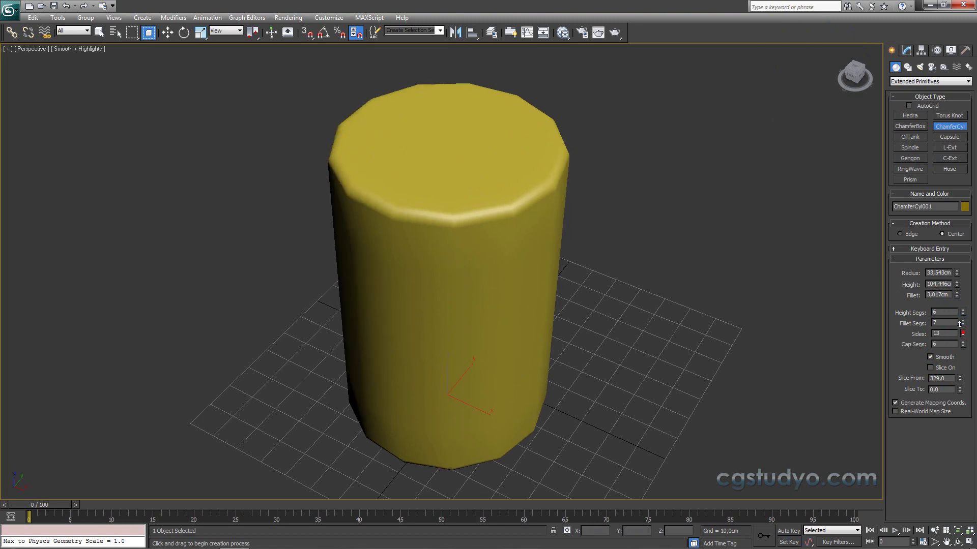
# - Raise Sides to 44 so the cylinder looks round, then exit creation
pyautogui.moveTo(963, 333); pyautogui.dragTo(916, 173)
pyautogui.scroll(-5, 596, 262)
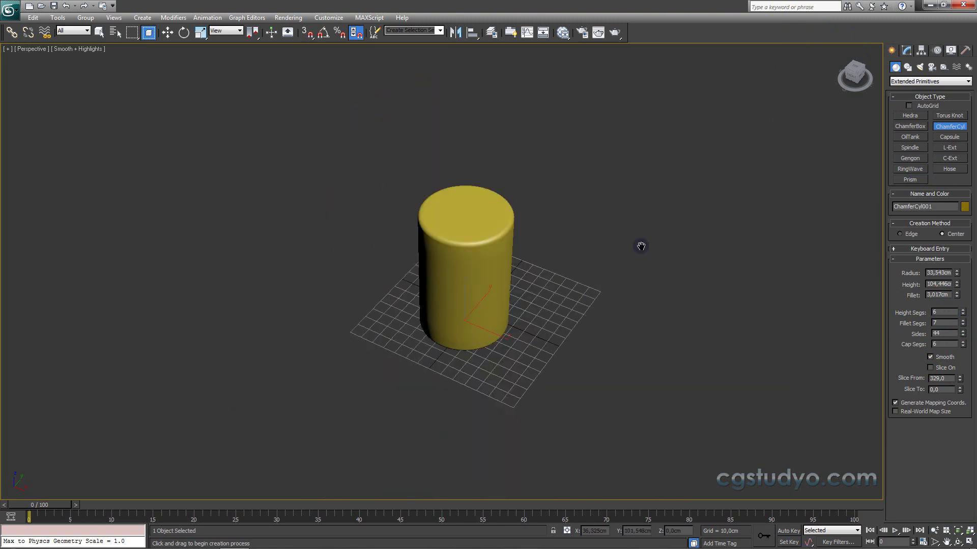
pyautogui.moveTo(531, 321)
pyautogui.keyDown('alt'); pyautogui.mouseDown(button='middle')
pyautogui.moveTo(504, 285)
pyautogui.moveTo(497, 251)
pyautogui.moveTo(541, 332)
pyautogui.mouseUp(button='middle'); pyautogui.keyUp('alt')
pyautogui.scroll(3, 539, 330)
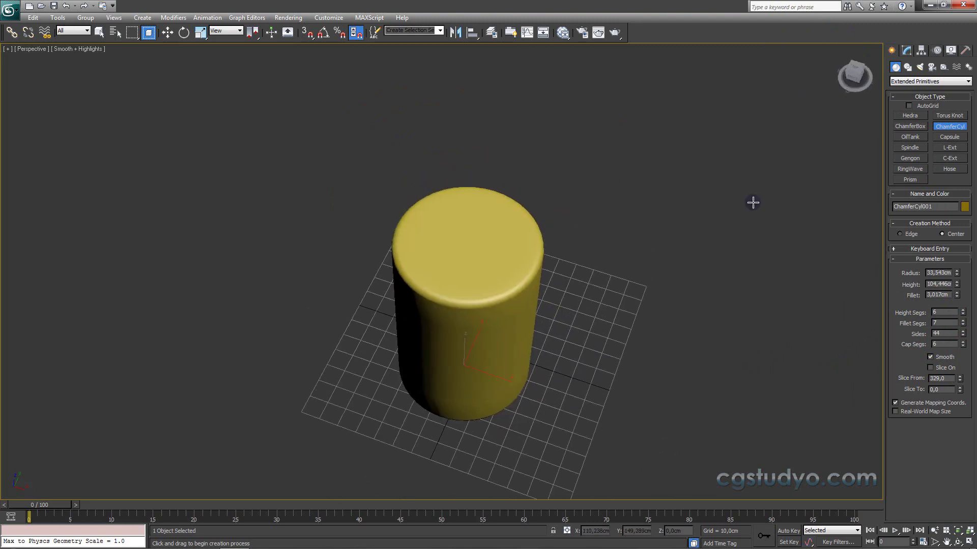
pyautogui.rightClick(638, 224)
pyautogui.moveTo(568, 308)
pyautogui.keyDown('alt'); pyautogui.mouseDown(button='middle')
pyautogui.moveTo(556, 285)
pyautogui.moveTo(572, 315)
pyautogui.mouseUp(button='middle'); pyautogui.keyUp('alt')
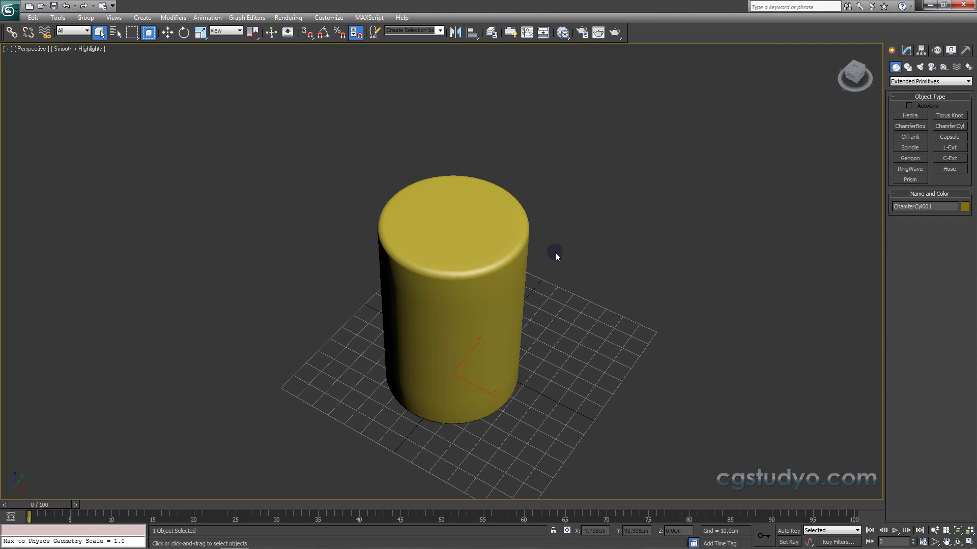
# - Delete the chamfer cylinder and draw a Capsule at the grid centre
pyautogui.press('Delete')
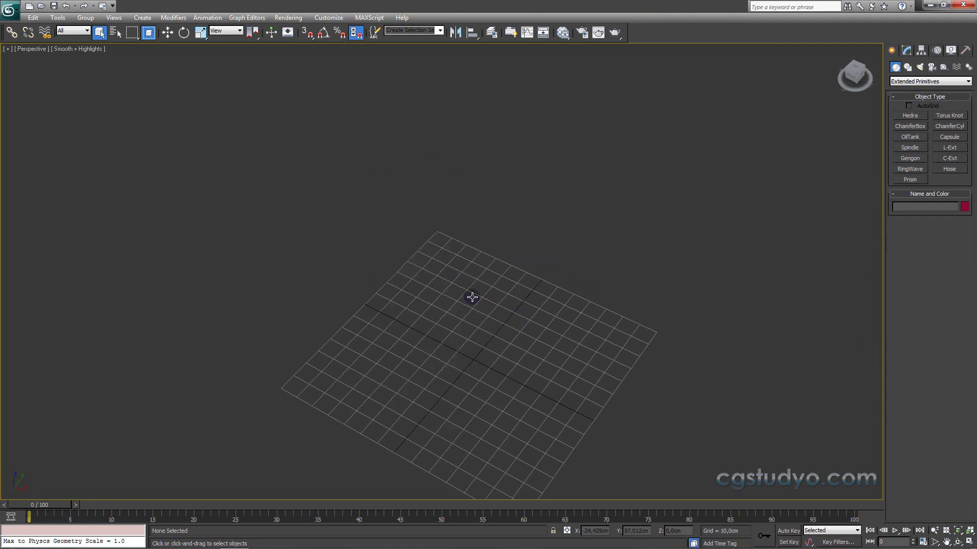
pyautogui.click(948, 137)
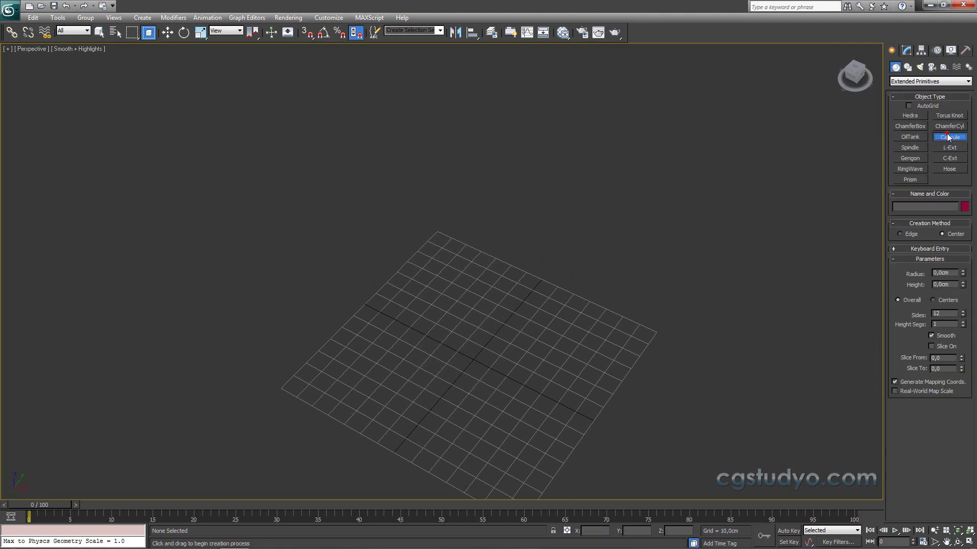
pyautogui.moveTo(484, 324)
pyautogui.mouseDown()
pyautogui.moveTo(525, 419)
pyautogui.moveTo(520, 396)
pyautogui.mouseUp()
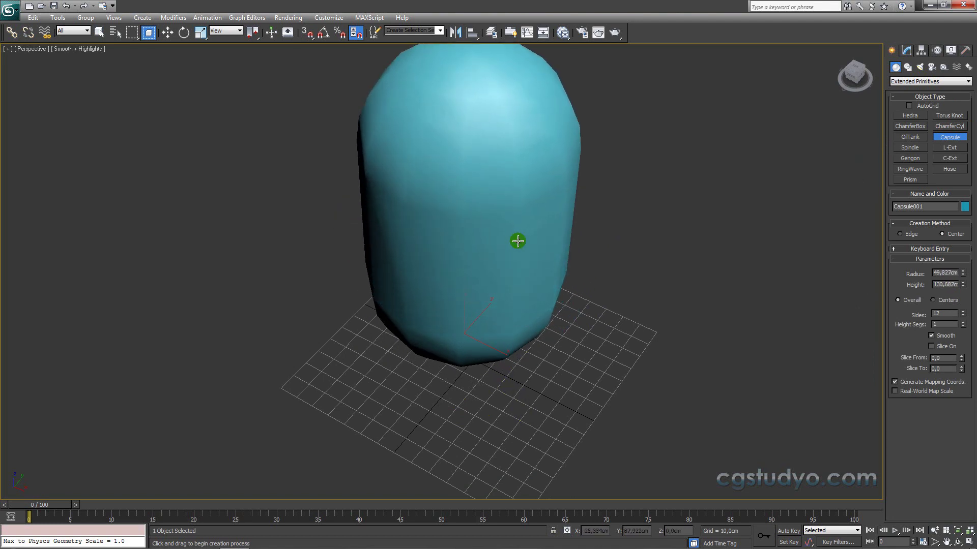
pyautogui.scroll(-2, 517, 240)
pyautogui.click(490, 202)
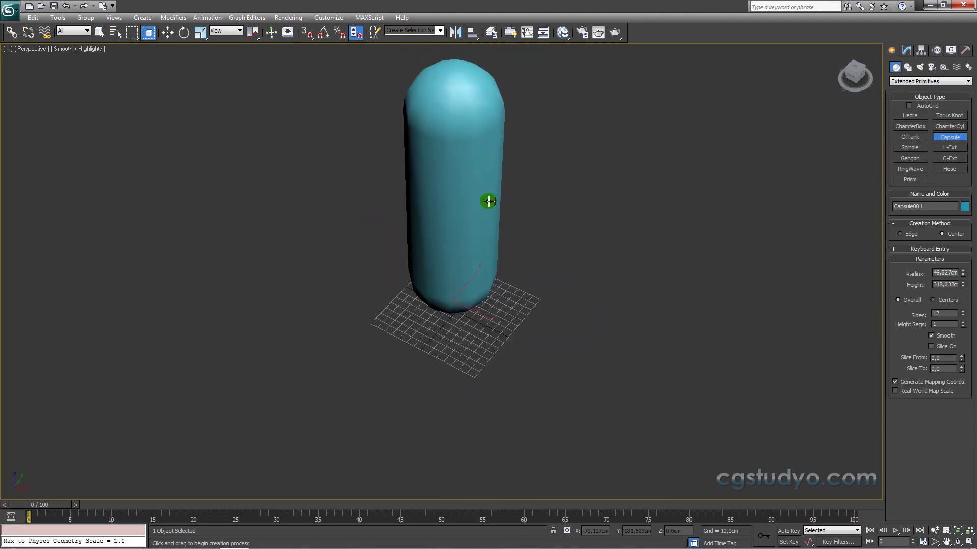
pyautogui.moveTo(513, 172)
pyautogui.mouseDown(button='middle')
pyautogui.moveTo(496, 237)
pyautogui.moveTo(502, 220)
pyautogui.moveTo(533, 219)
pyautogui.mouseUp(button='middle')
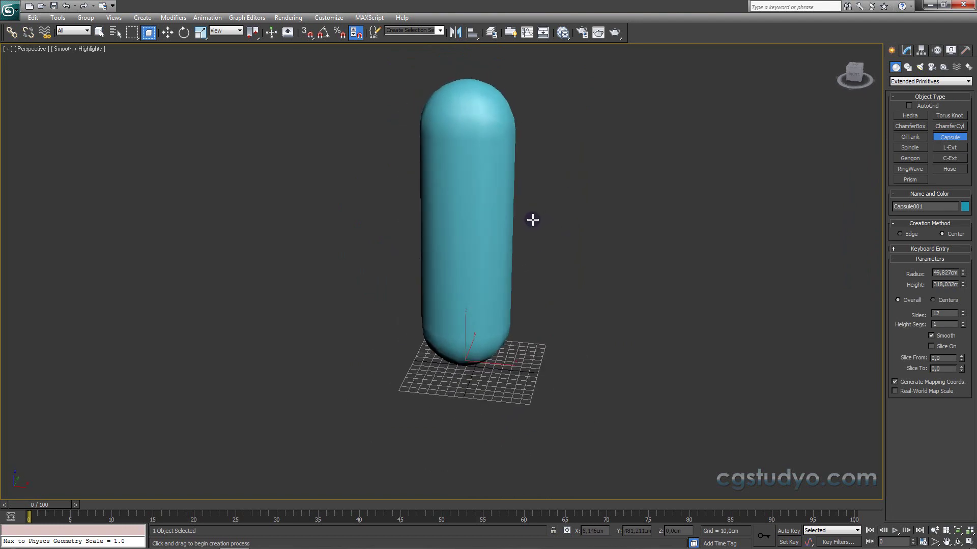
# - Shorten the capsule to 275,868cm height and set its sides to 20
pyautogui.moveTo(957, 270); pyautogui.dragTo(963, 284)
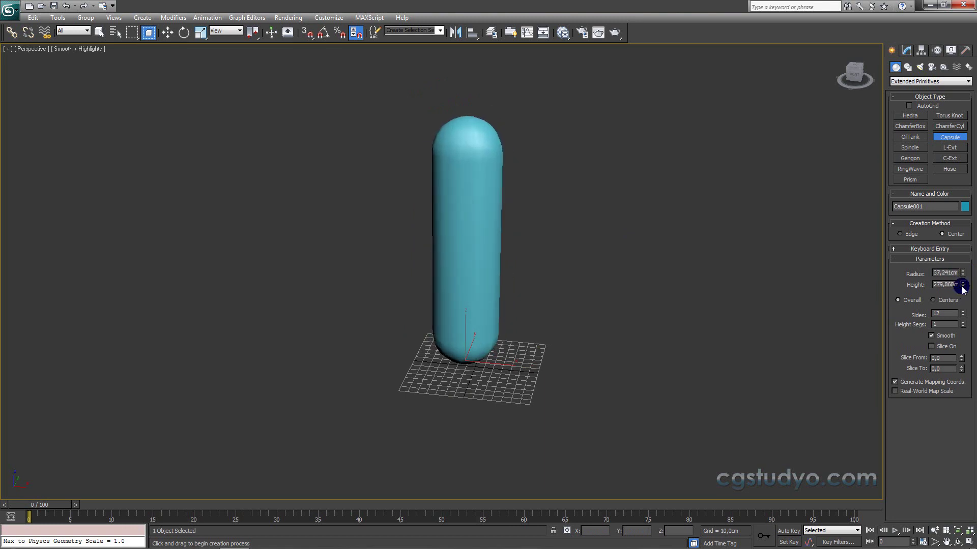
pyautogui.click(962, 312)
pyautogui.doubleClick(962, 313)
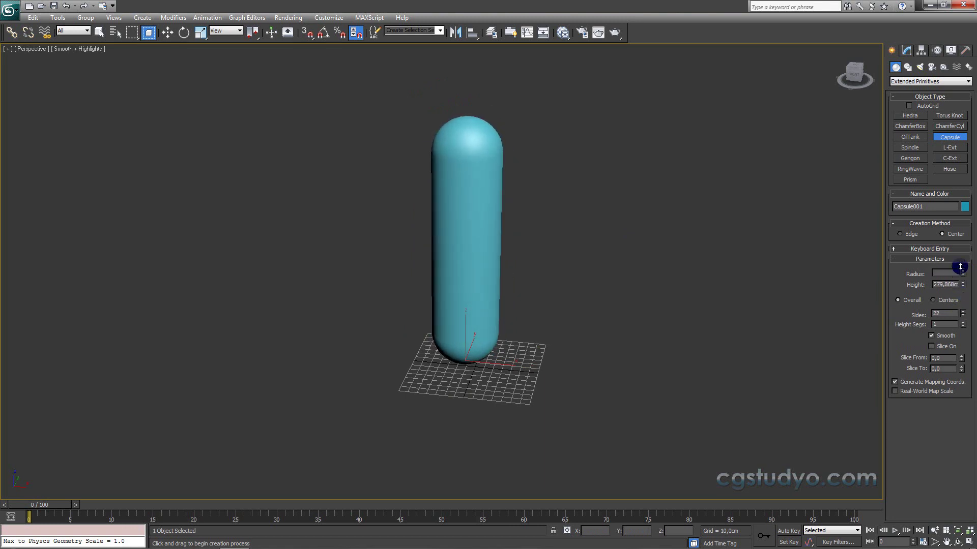
pyautogui.press('F4')
pyautogui.moveTo(962, 313); pyautogui.dragTo(960, 335)
pyautogui.moveTo(959, 288); pyautogui.dragTo(955, 338)
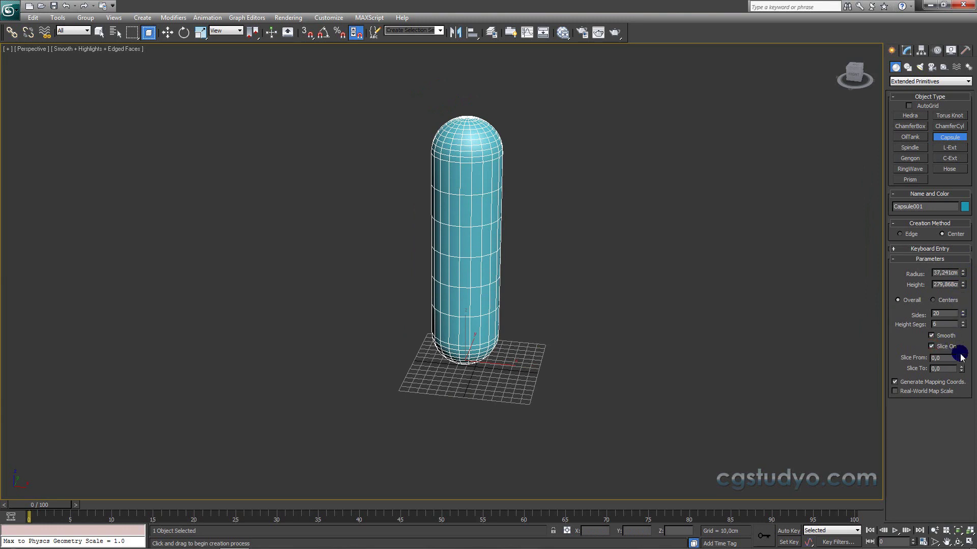
# - Slice a wedge out of the capsule, then set slice start to 0
pyautogui.moveTo(961, 356); pyautogui.dragTo(537, 229)
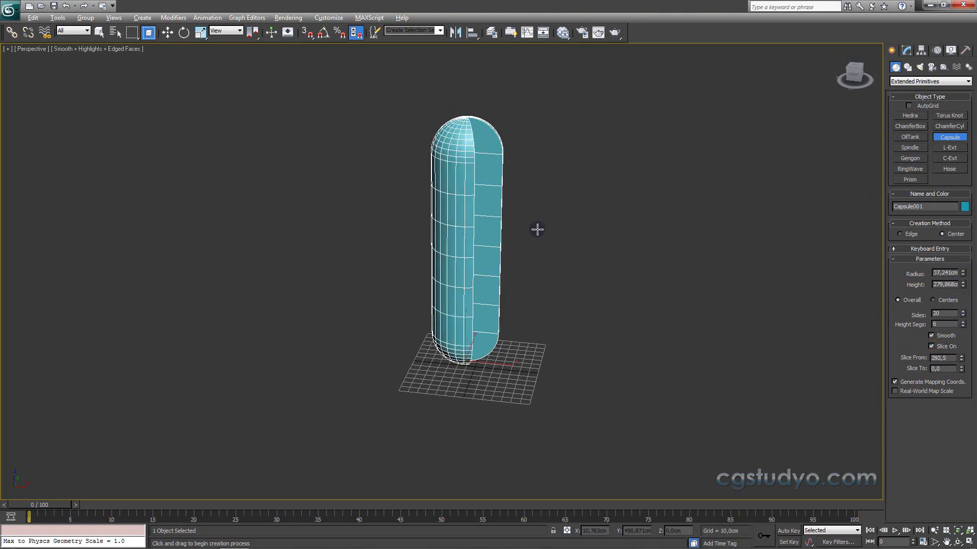
pyautogui.keyDown('alt'); pyautogui.moveTo(543, 280); pyautogui.dragTo(560, 342, button='middle'); pyautogui.keyUp('alt')
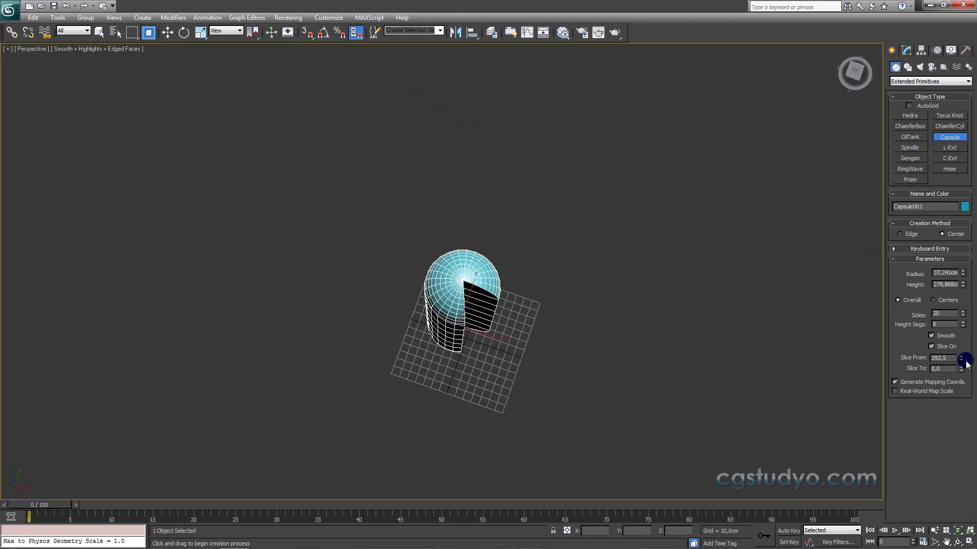
pyautogui.moveTo(961, 359); pyautogui.dragTo(960, 346)
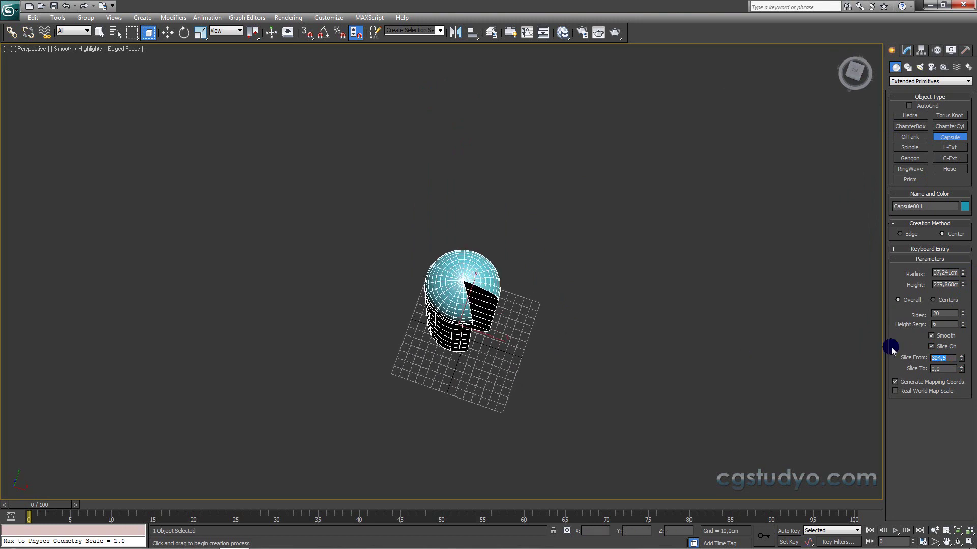
pyautogui.write('0')
pyautogui.press('Return')
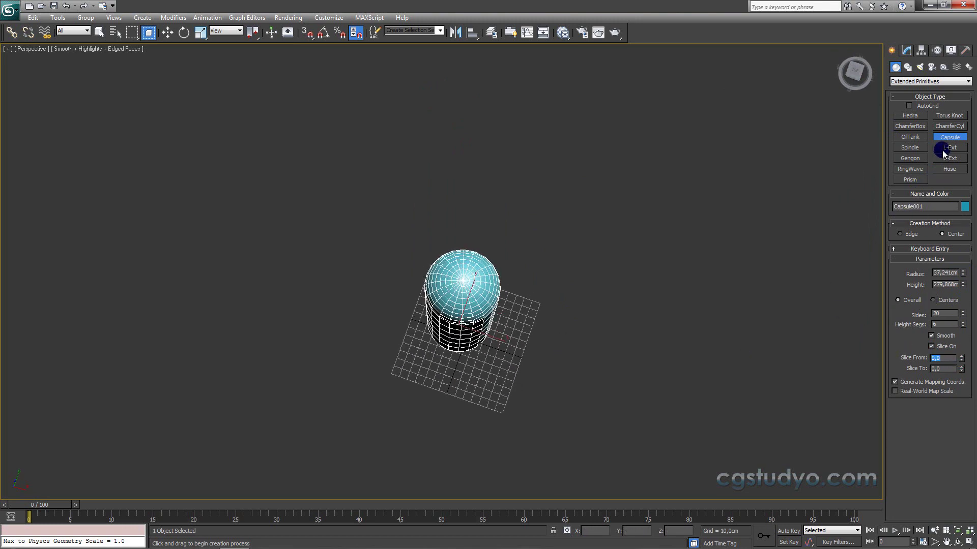
# - Delete the capsule and draw an L-Ext wall footprint about 35 cm tall
pyautogui.rightClick(701, 219)
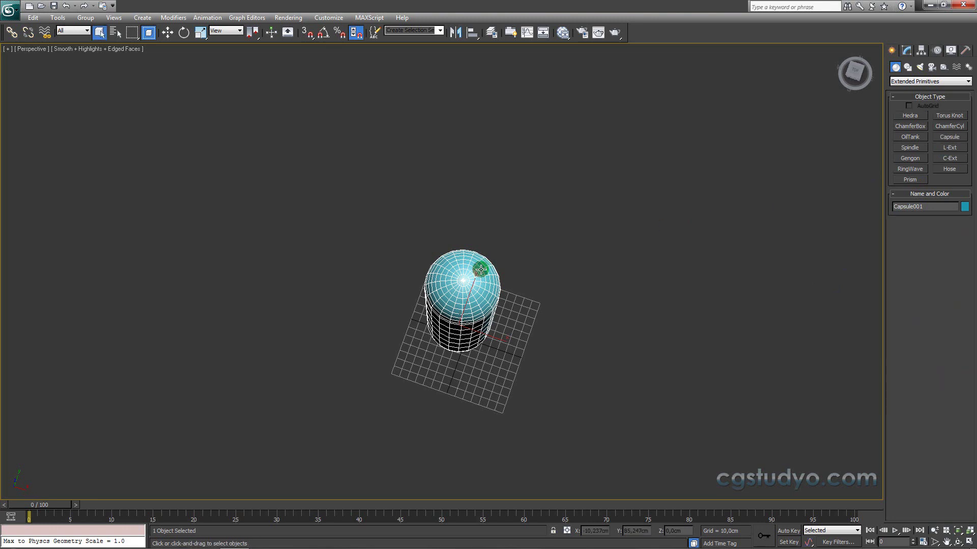
pyautogui.press('Delete')
pyautogui.click(951, 147)
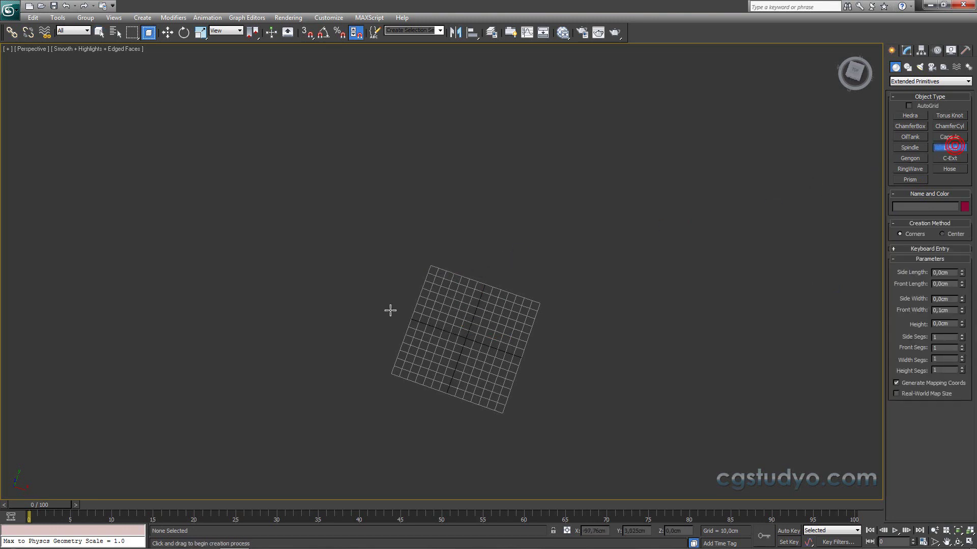
pyautogui.moveTo(431, 316)
pyautogui.mouseDown(button='middle')
pyautogui.moveTo(441, 281)
pyautogui.moveTo(431, 289)
pyautogui.moveTo(415, 271)
pyautogui.moveTo(344, 283)
pyautogui.mouseUp(button='middle')
pyautogui.scroll(2, 442, 282)
pyautogui.scroll(2, 415, 272)
pyautogui.moveTo(344, 283); pyautogui.dragTo(460, 242)
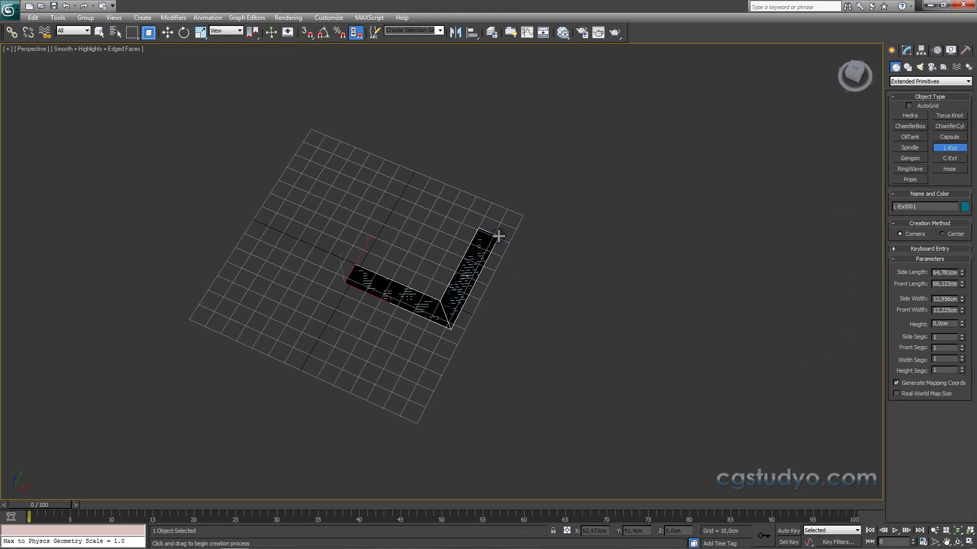
pyautogui.moveTo(460, 241); pyautogui.dragTo(497, 235)
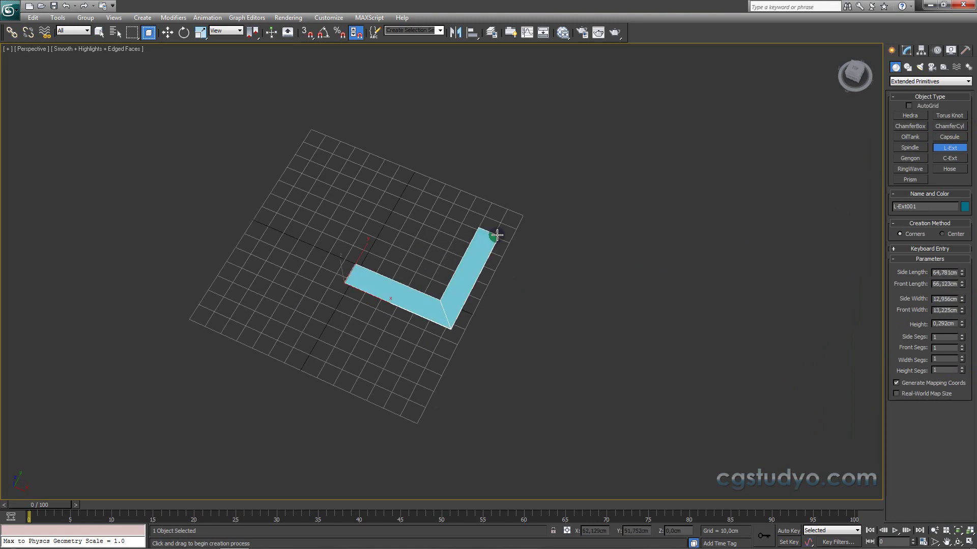
pyautogui.click(481, 175)
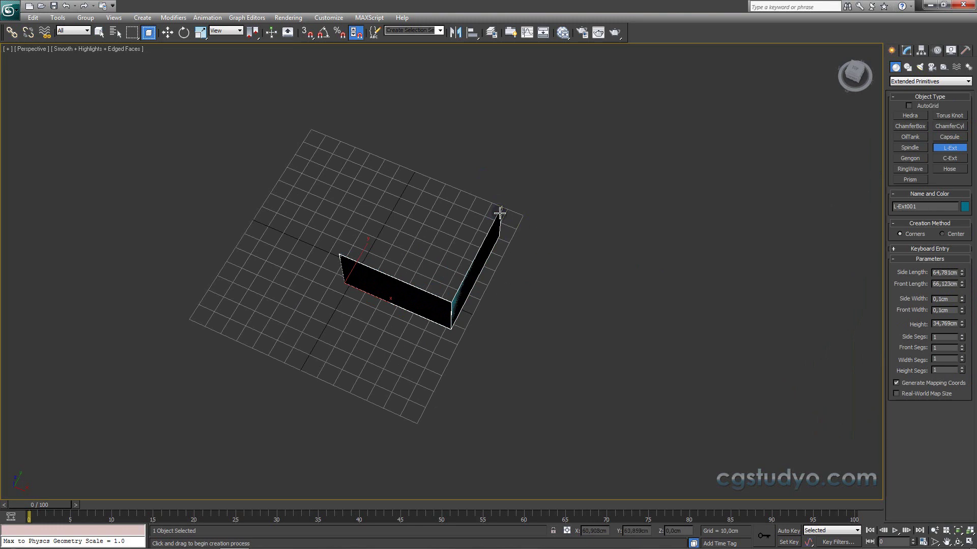
# - Lengthen the side and front walls to 78,774 and 74,057cm and thicken both walls
pyautogui.click(960, 302)
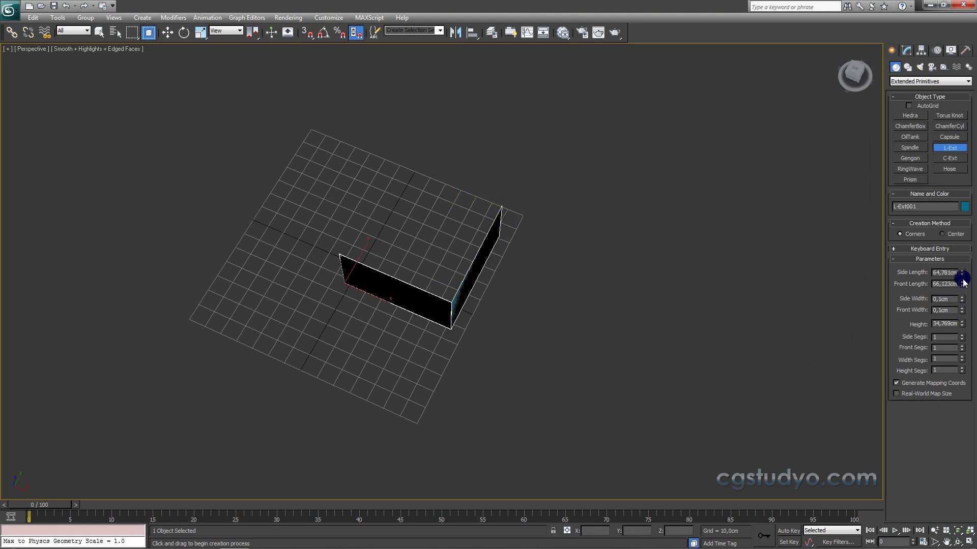
pyautogui.moveTo(963, 282); pyautogui.dragTo(957, 273)
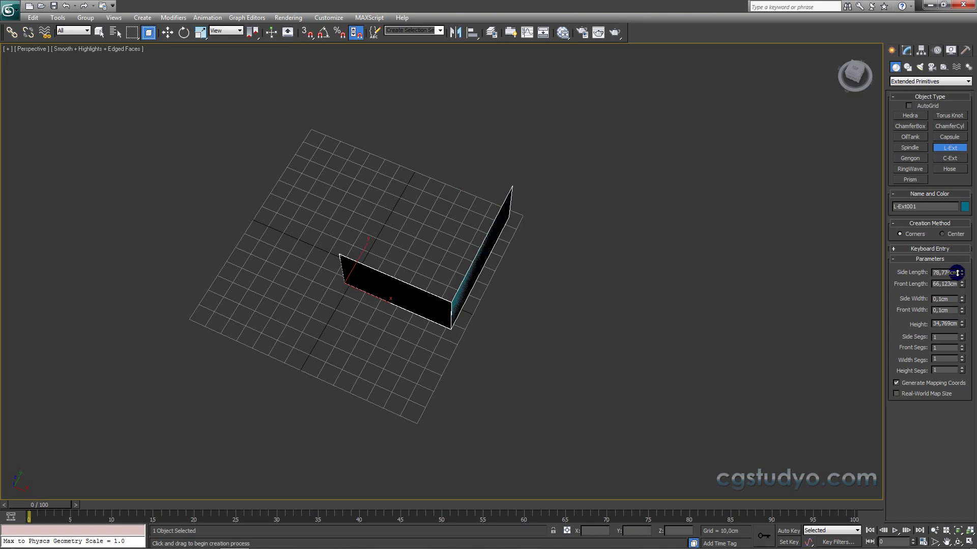
pyautogui.moveTo(965, 285); pyautogui.dragTo(965, 281)
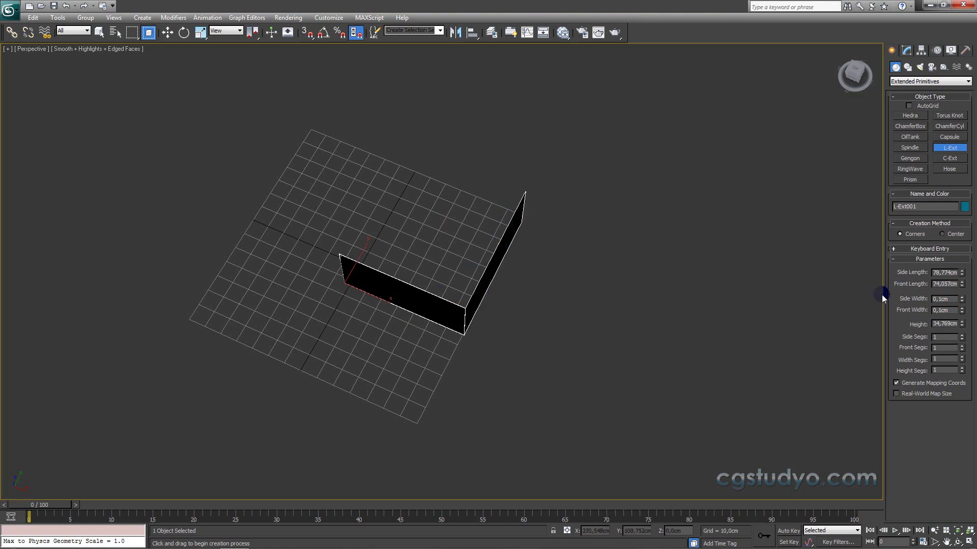
pyautogui.moveTo(961, 299)
pyautogui.mouseDown()
pyautogui.moveTo(964, 160)
pyautogui.moveTo(966, 263)
pyautogui.mouseUp()
pyautogui.moveTo(959, 313); pyautogui.dragTo(925, 473)
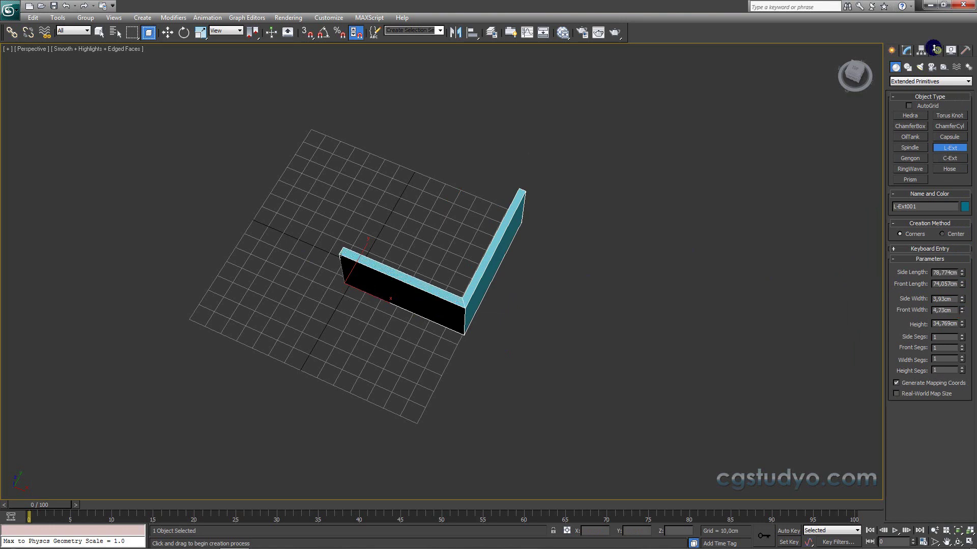
pyautogui.moveTo(344, 383); pyautogui.dragTo(349, 395, button='middle')
pyautogui.scroll(3, 437, 306)
pyautogui.click(914, 264)
pyautogui.moveTo(961, 295)
pyautogui.mouseDown()
pyautogui.moveTo(963, 324)
pyautogui.moveTo(963, 296)
pyautogui.moveTo(963, 305)
pyautogui.mouseUp()
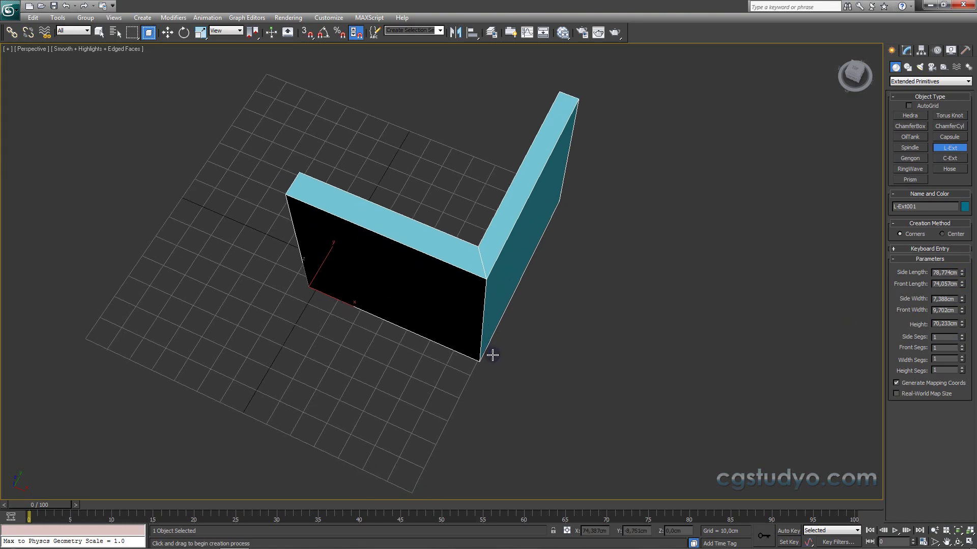
# - Divide the L-Ext into 5 segments per side, then exit creation and delete it
pyautogui.keyDown('alt'); pyautogui.moveTo(492, 354); pyautogui.dragTo(484, 318, button='middle'); pyautogui.keyUp('alt')
pyautogui.moveTo(961, 337); pyautogui.dragTo(960, 365)
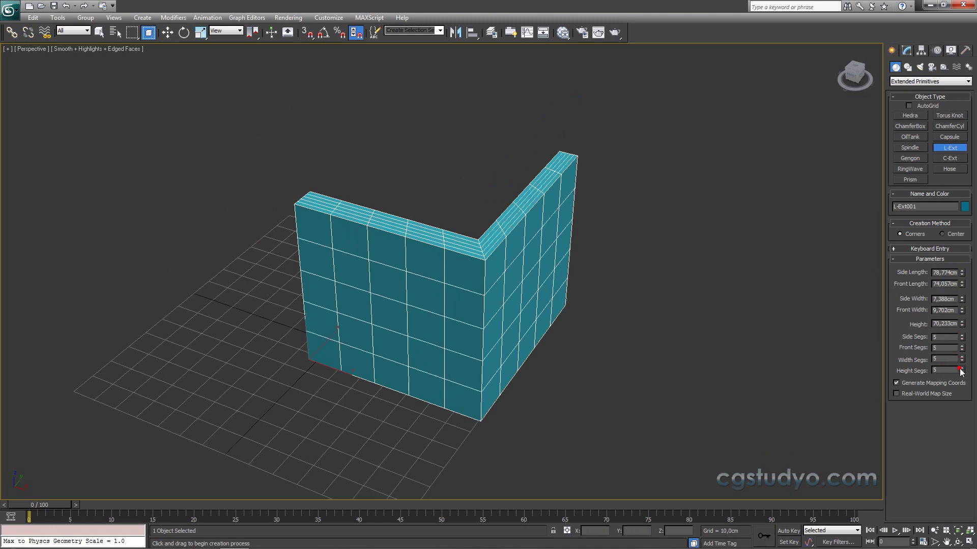
pyautogui.rightClick(702, 350)
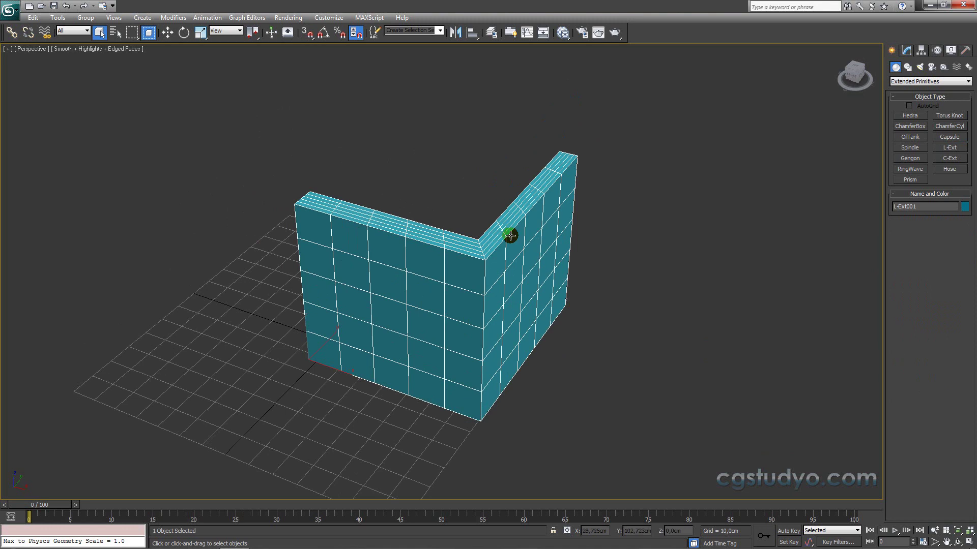
pyautogui.press('Delete')
# - Draw a C-Ext wall 82,954cm tall with 5,249cm widths, then orbit to inspect it
pyautogui.click(949, 158)
pyautogui.scroll(-2, 326, 275)
pyautogui.scroll(-2, 302, 265)
pyautogui.moveTo(310, 296); pyautogui.dragTo(382, 342)
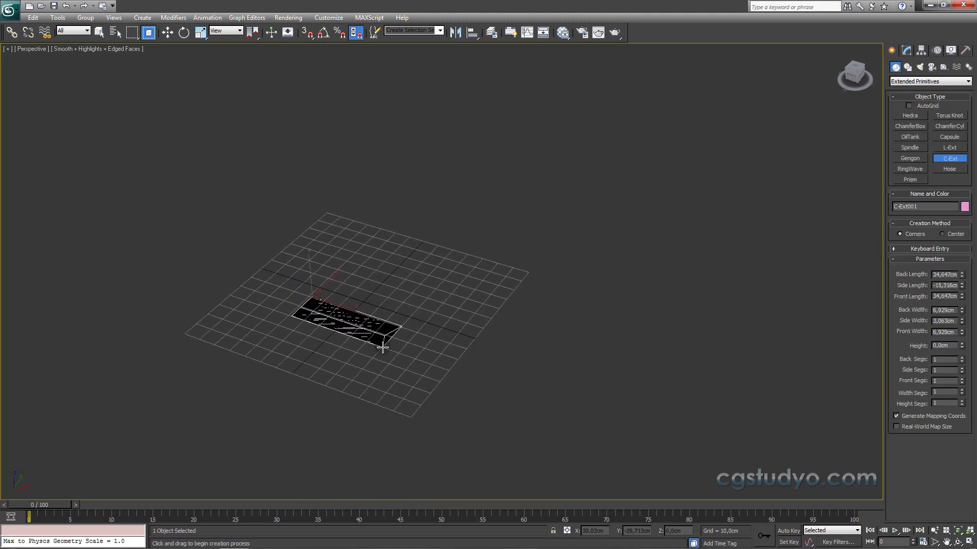
pyautogui.moveTo(341, 400)
pyautogui.mouseDown()
pyautogui.moveTo(301, 411)
pyautogui.moveTo(312, 432)
pyautogui.moveTo(315, 422)
pyautogui.mouseUp()
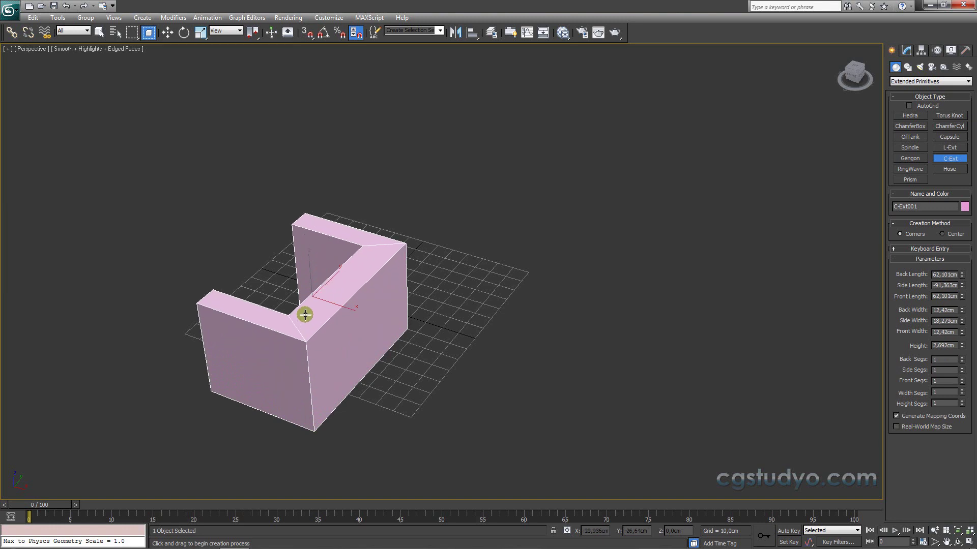
pyautogui.click(294, 236)
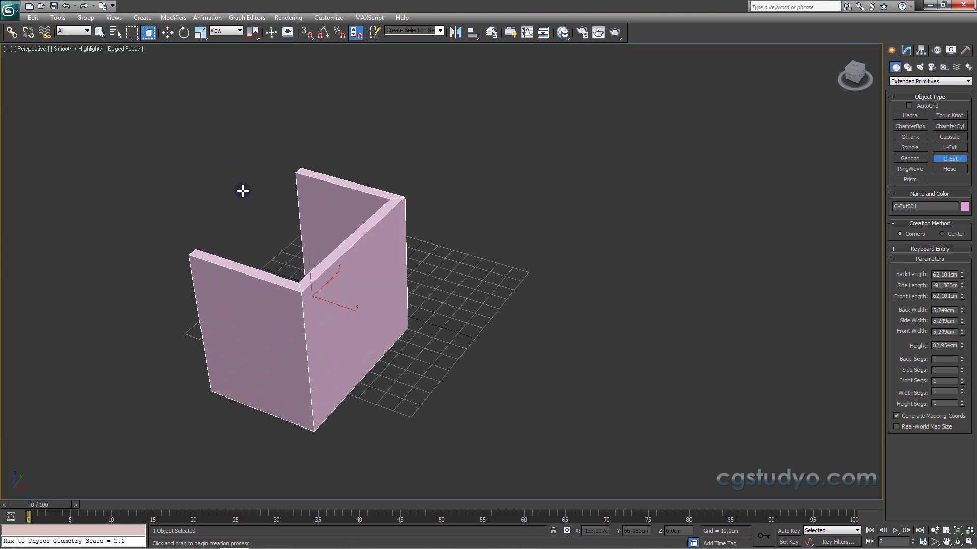
pyautogui.click(436, 214)
pyautogui.rightClick(437, 216)
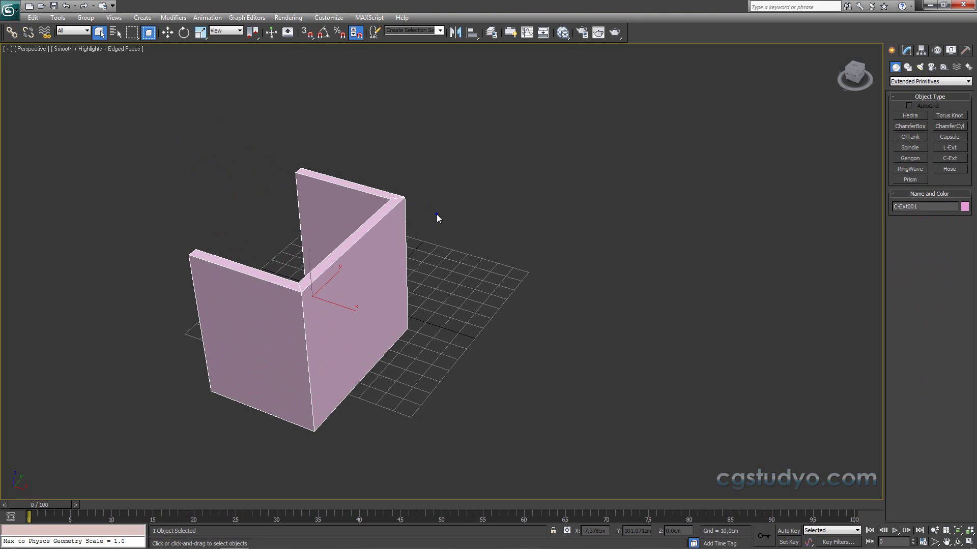
pyautogui.moveTo(443, 238); pyautogui.dragTo(506, 247, button='middle')
pyautogui.moveTo(488, 287)
pyautogui.keyDown('alt'); pyautogui.mouseDown(button='middle')
pyautogui.moveTo(524, 297)
pyautogui.moveTo(673, 273)
pyautogui.mouseUp(button='middle'); pyautogui.keyUp('alt')
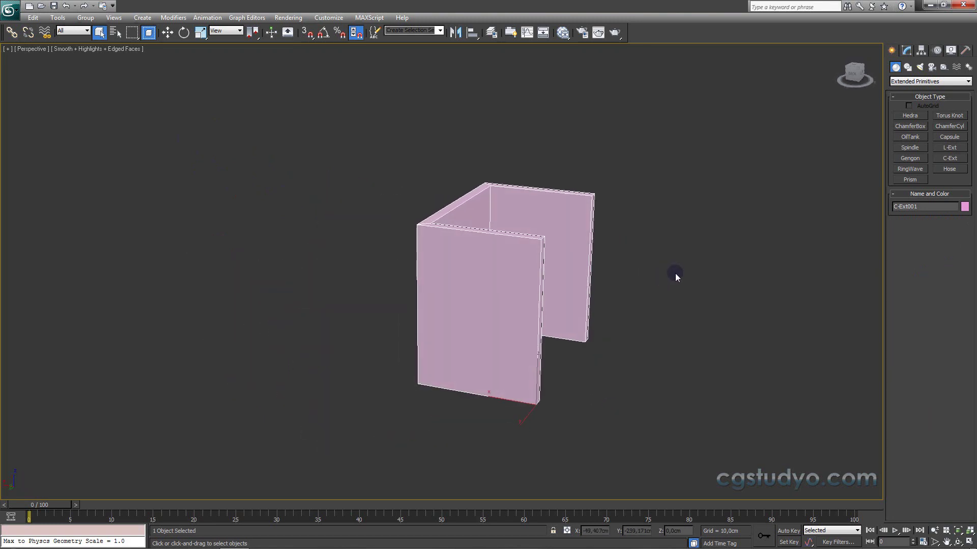
pyautogui.moveTo(618, 310)
pyautogui.keyDown('alt'); pyautogui.mouseDown(button='middle')
pyautogui.moveTo(589, 335)
pyautogui.moveTo(462, 298)
pyautogui.moveTo(469, 240)
pyautogui.moveTo(548, 245)
pyautogui.mouseUp(button='middle'); pyautogui.keyUp('alt')
pyautogui.keyDown('alt'); pyautogui.moveTo(578, 294); pyautogui.dragTo(602, 331, button='middle'); pyautogui.keyUp('alt')
# - Lengthen the C-Ext back wall and thicken its back and side walls
pyautogui.click(907, 50)
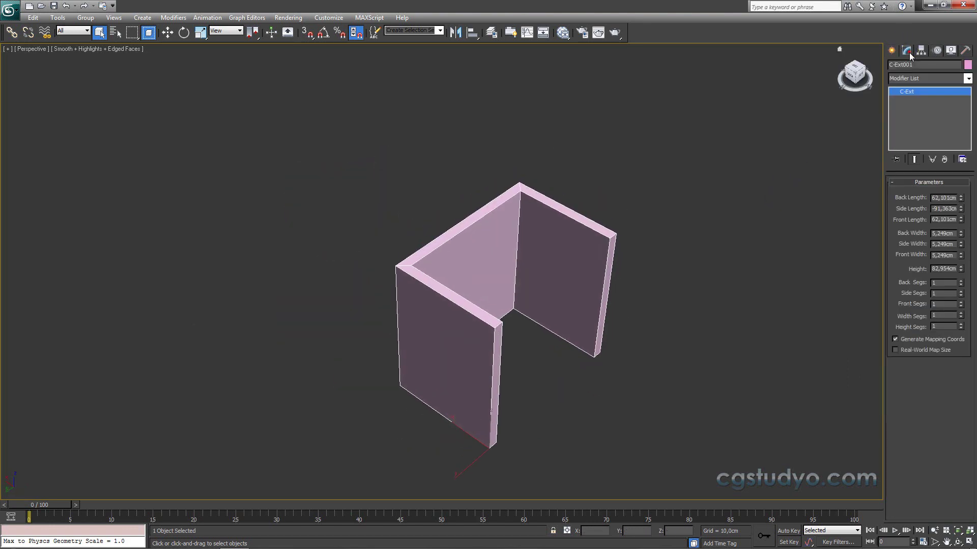
pyautogui.moveTo(961, 197)
pyautogui.mouseDown()
pyautogui.moveTo(961, 167)
pyautogui.moveTo(973, 204)
pyautogui.moveTo(956, 206)
pyautogui.moveTo(969, 213)
pyautogui.moveTo(971, 239)
pyautogui.moveTo(959, 198)
pyautogui.moveTo(963, 227)
pyautogui.moveTo(937, 184)
pyautogui.moveTo(908, 206)
pyautogui.moveTo(744, 451)
pyautogui.moveTo(758, 392)
pyautogui.moveTo(826, 540)
pyautogui.moveTo(825, 148)
pyautogui.moveTo(860, 76)
pyautogui.mouseUp()
pyautogui.moveTo(960, 243)
pyautogui.mouseDown()
pyautogui.moveTo(958, 91)
pyautogui.moveTo(944, 130)
pyautogui.moveTo(958, 255)
pyautogui.moveTo(914, 412)
pyautogui.moveTo(918, 320)
pyautogui.moveTo(765, 263)
pyautogui.moveTo(972, 277)
pyautogui.moveTo(955, 254)
pyautogui.moveTo(952, 277)
pyautogui.mouseUp()
# - Set C-Ext Back, Side and Front Segs to 4 and Height Segs to 5
pyautogui.click(961, 281)
pyautogui.click(961, 281)
pyautogui.click(961, 292)
pyautogui.click(961, 291)
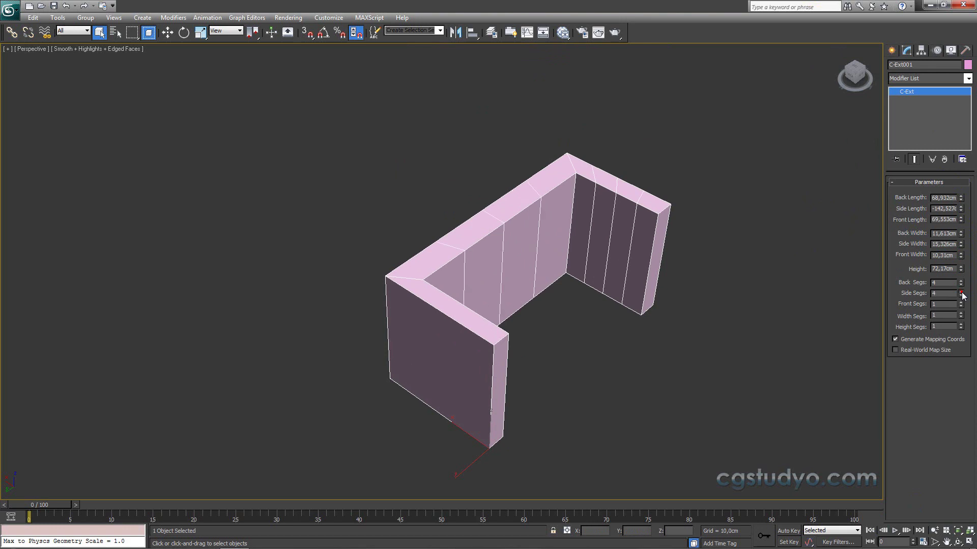
pyautogui.click(961, 302)
pyautogui.click(961, 302)
pyautogui.click(961, 324)
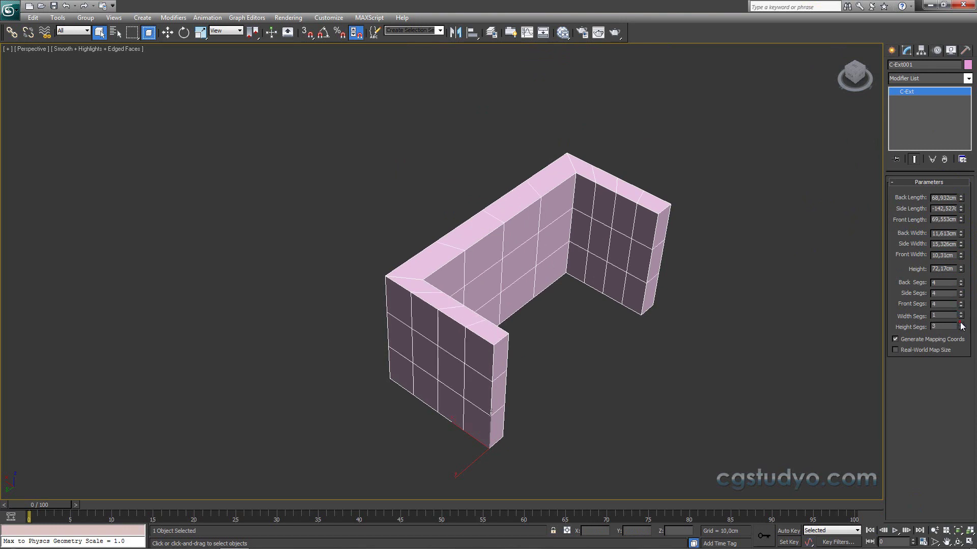
pyautogui.click(961, 324)
pyautogui.click(960, 325)
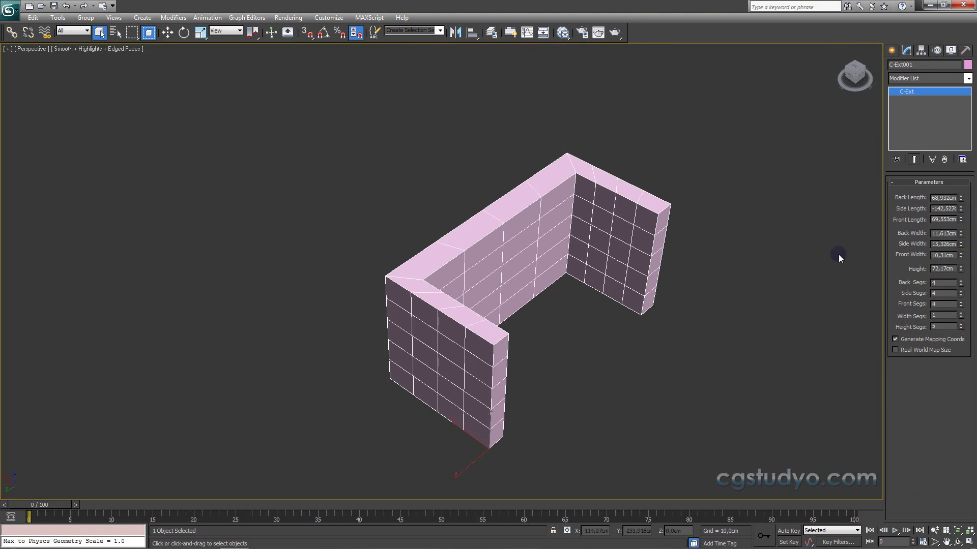
pyautogui.moveTo(778, 233); pyautogui.dragTo(773, 261, button='middle')
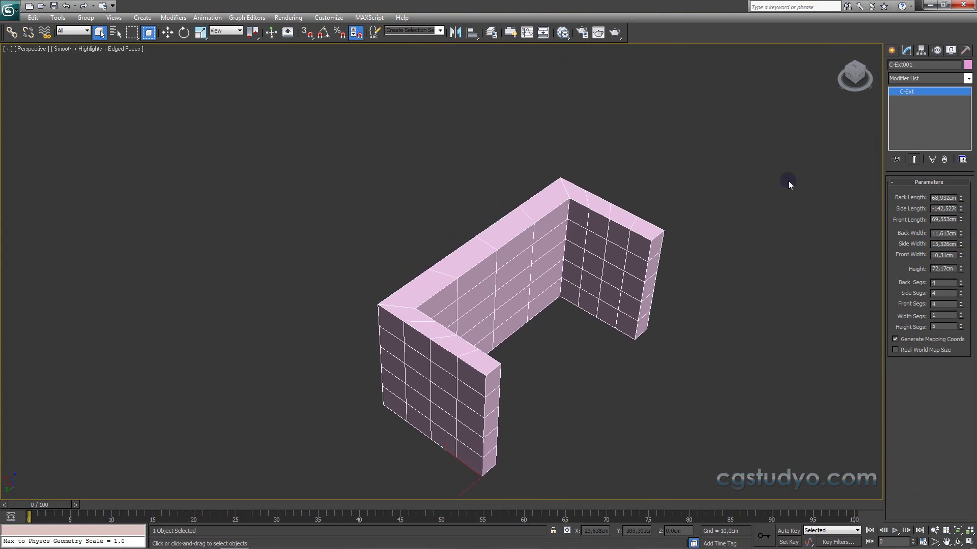
pyautogui.click(892, 51)
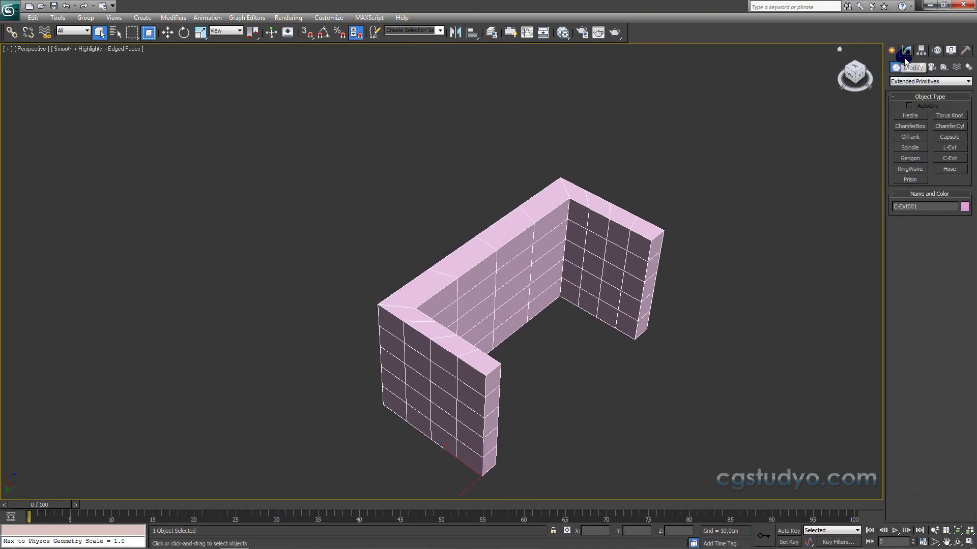
pyautogui.rightClick(652, 177)
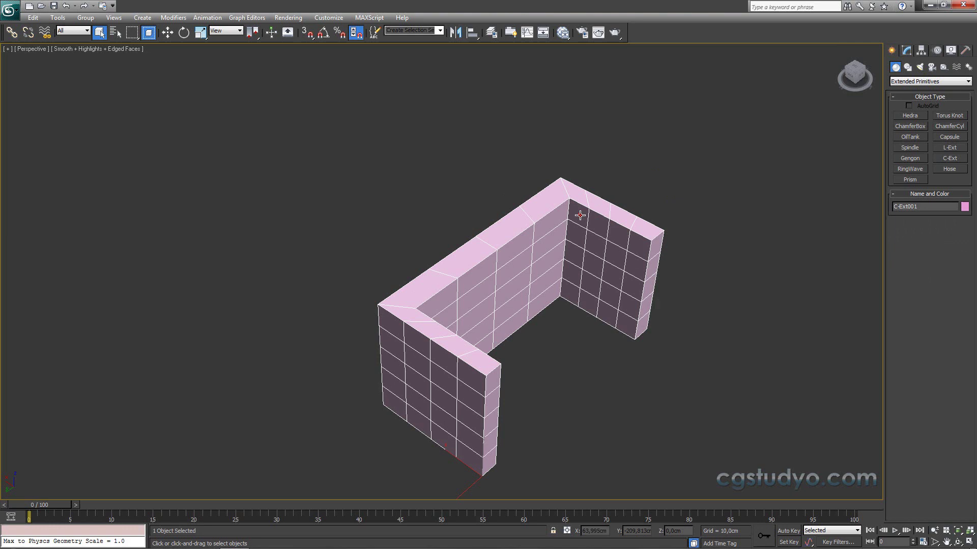
# - Delete the C-Ext wall and draw a new Hose on the grid, setting its height
pyautogui.press('Delete')
pyautogui.click(954, 169)
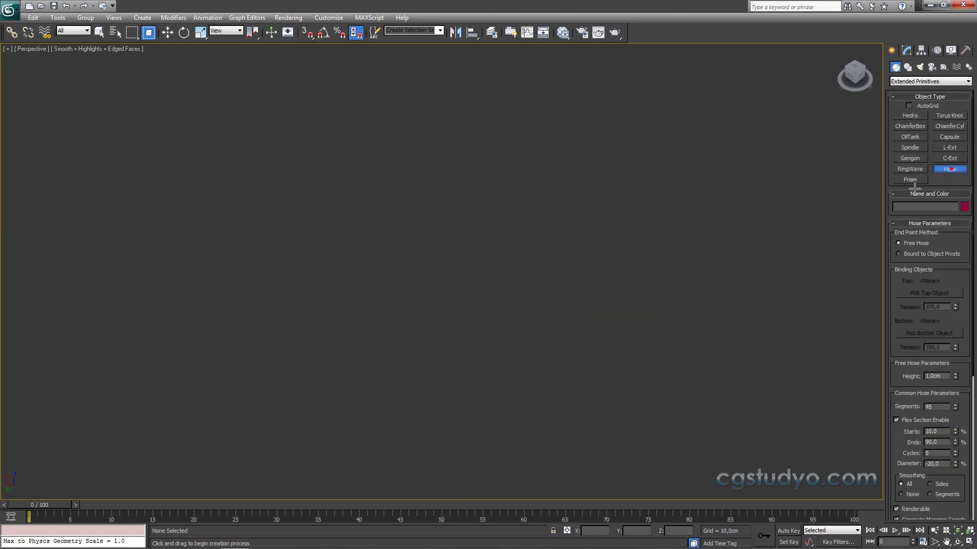
pyautogui.moveTo(480, 278); pyautogui.dragTo(530, 325)
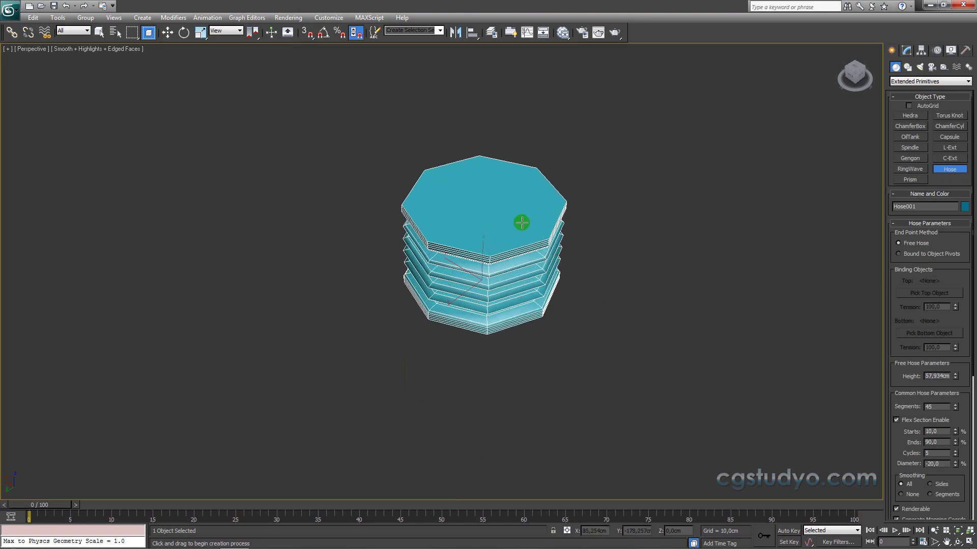
pyautogui.click(517, 177)
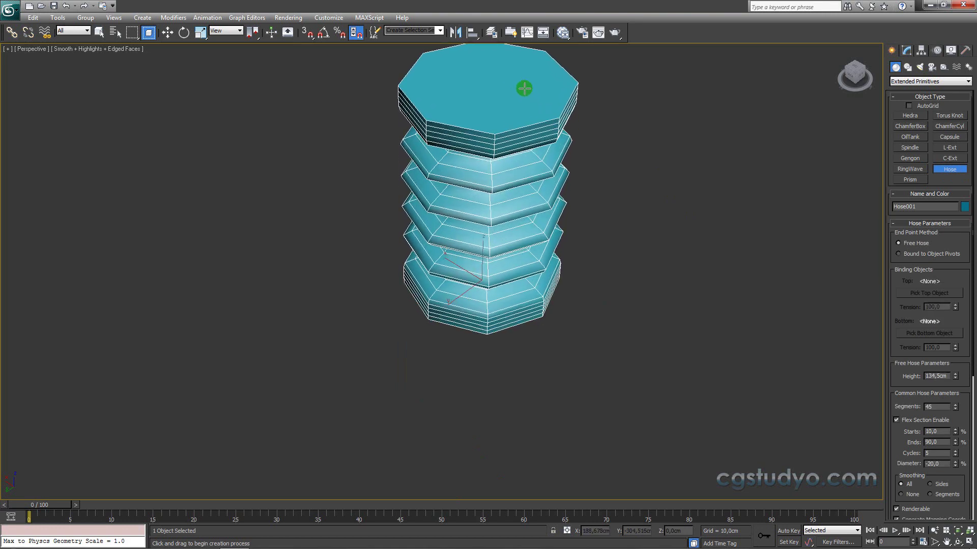
# - Orbit to a side view and shorten the hose slightly
pyautogui.scroll(-2, 524, 71)
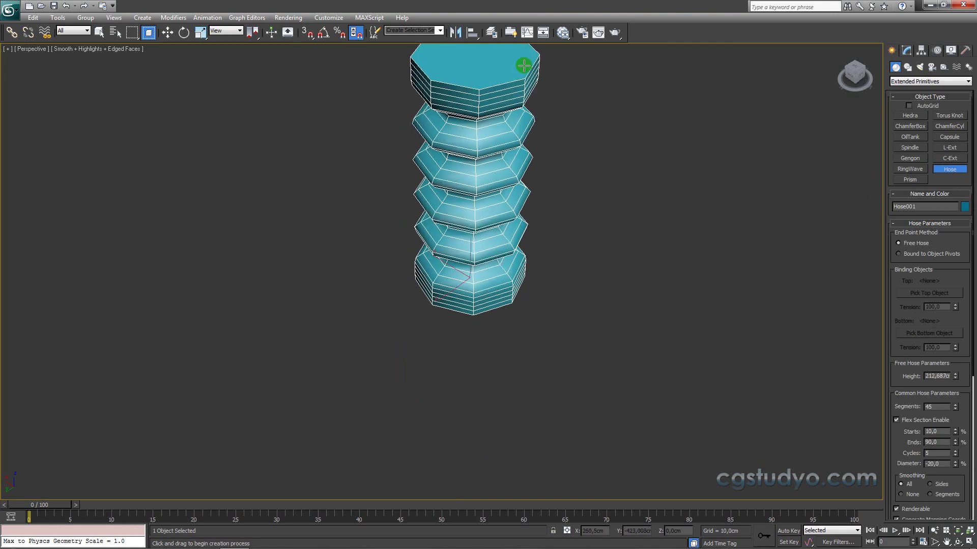
pyautogui.moveTo(704, 124)
pyautogui.keyDown('alt'); pyautogui.mouseDown(button='middle')
pyautogui.moveTo(588, 255)
pyautogui.moveTo(553, 247)
pyautogui.moveTo(589, 226)
pyautogui.moveTo(608, 238)
pyautogui.mouseUp(button='middle'); pyautogui.keyUp('alt')
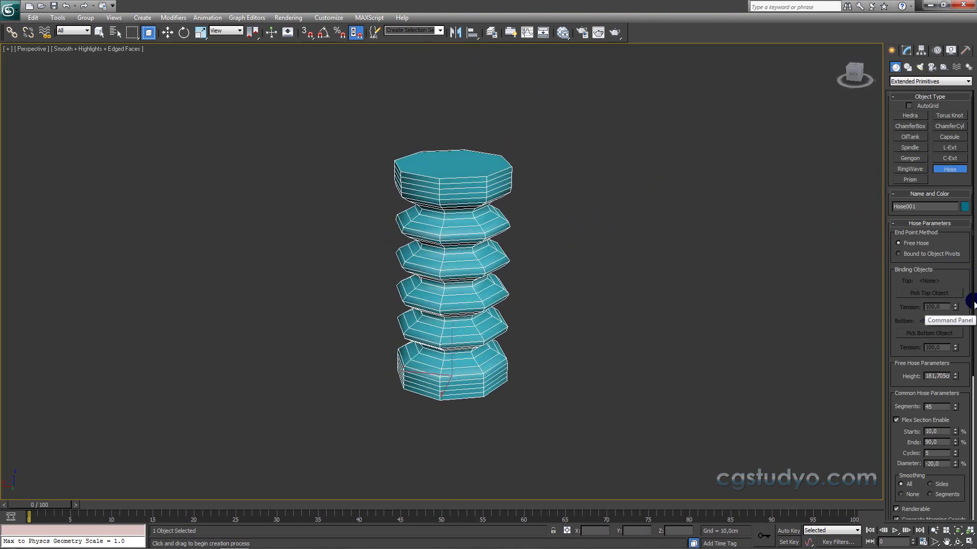
pyautogui.scroll(-3, 954, 323)
pyautogui.moveTo(954, 319)
pyautogui.mouseDown()
pyautogui.moveTo(962, 351)
pyautogui.moveTo(964, 331)
pyautogui.mouseUp()
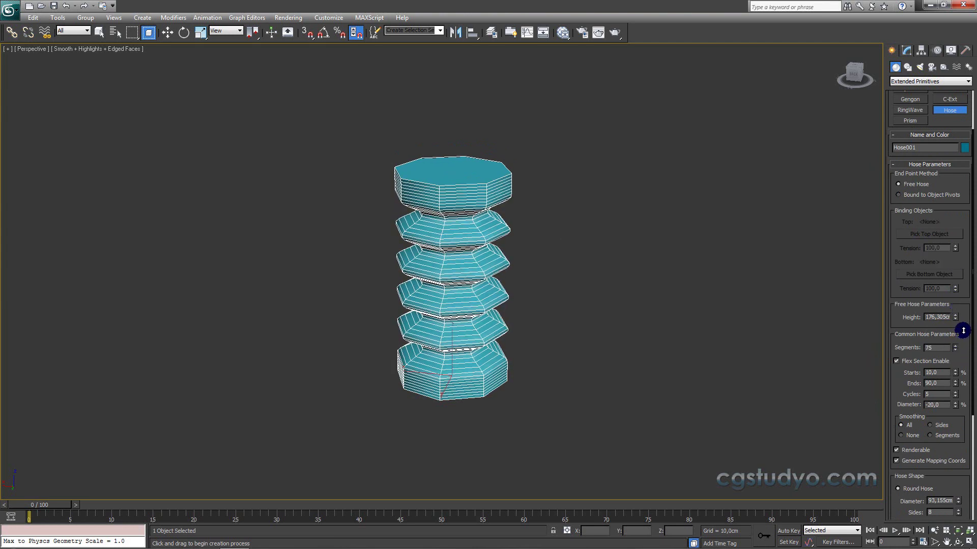
# - Set the hose's flex section Starts value to 19%
pyautogui.moveTo(955, 373)
pyautogui.mouseDown()
pyautogui.moveTo(955, 338)
pyautogui.moveTo(958, 369)
pyautogui.mouseUp()
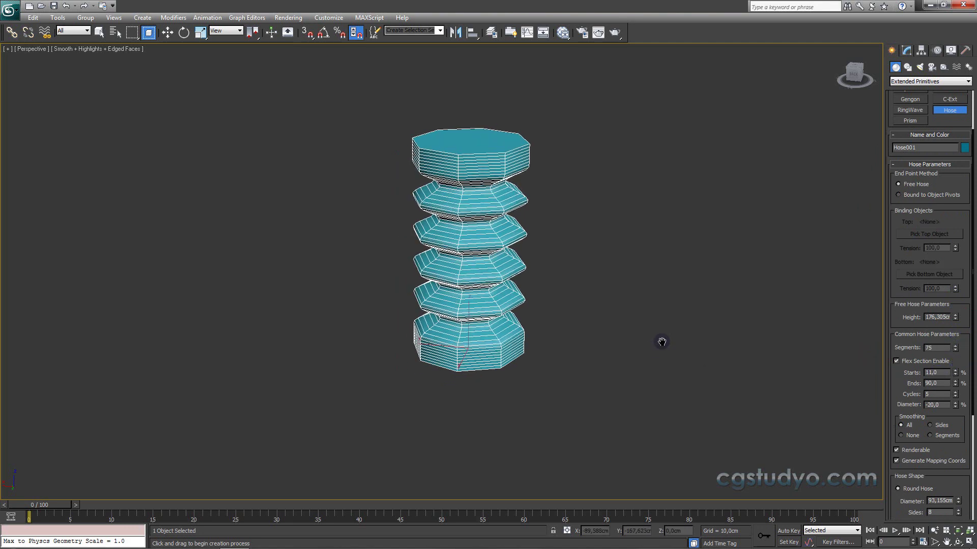
pyautogui.scroll(3, 658, 340)
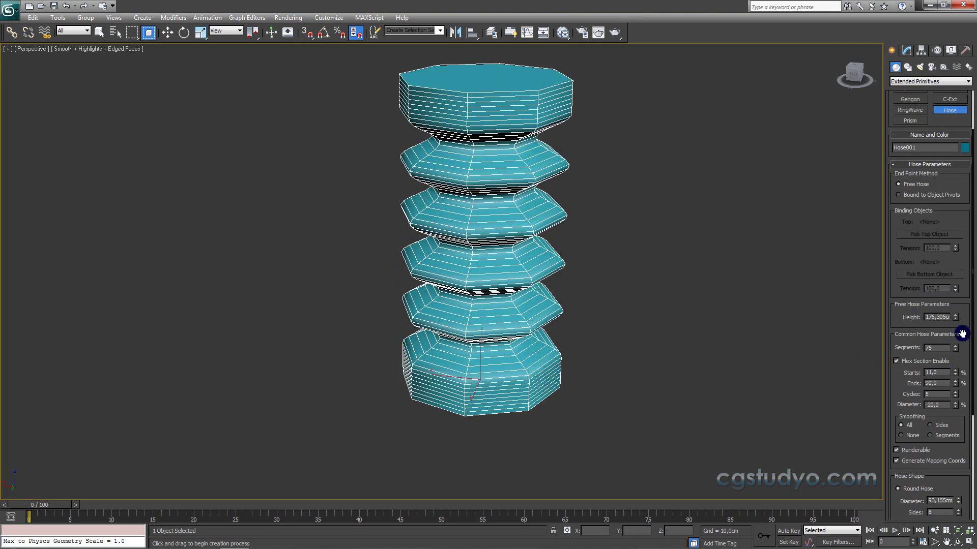
pyautogui.moveTo(957, 371); pyautogui.dragTo(960, 375)
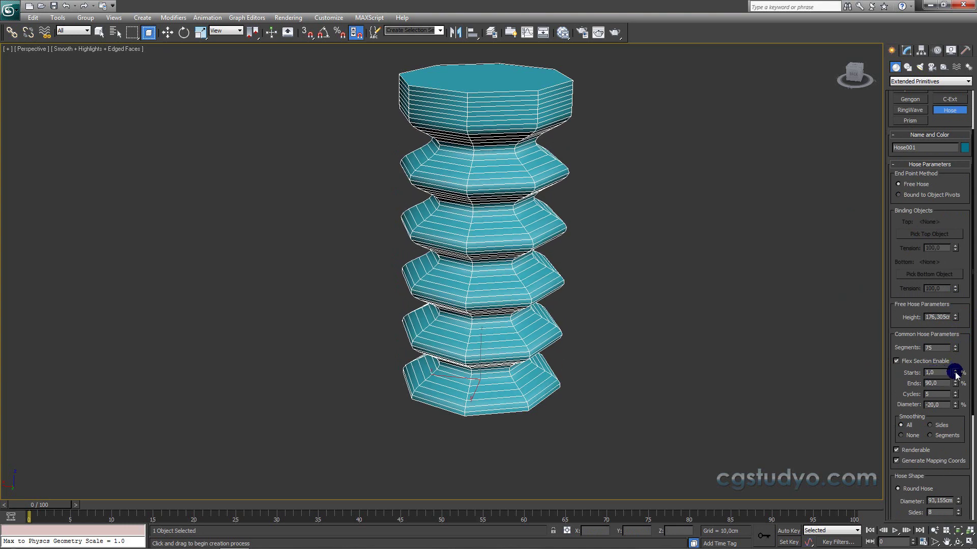
pyautogui.moveTo(934, 249); pyautogui.dragTo(940, 501)
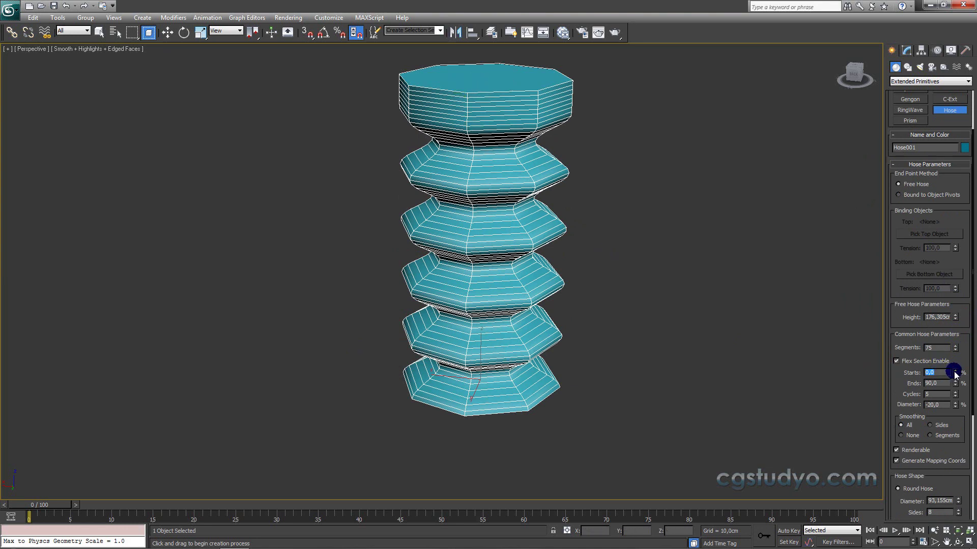
pyautogui.moveTo(955, 375); pyautogui.dragTo(954, 365)
pyautogui.scroll(-3, 651, 331)
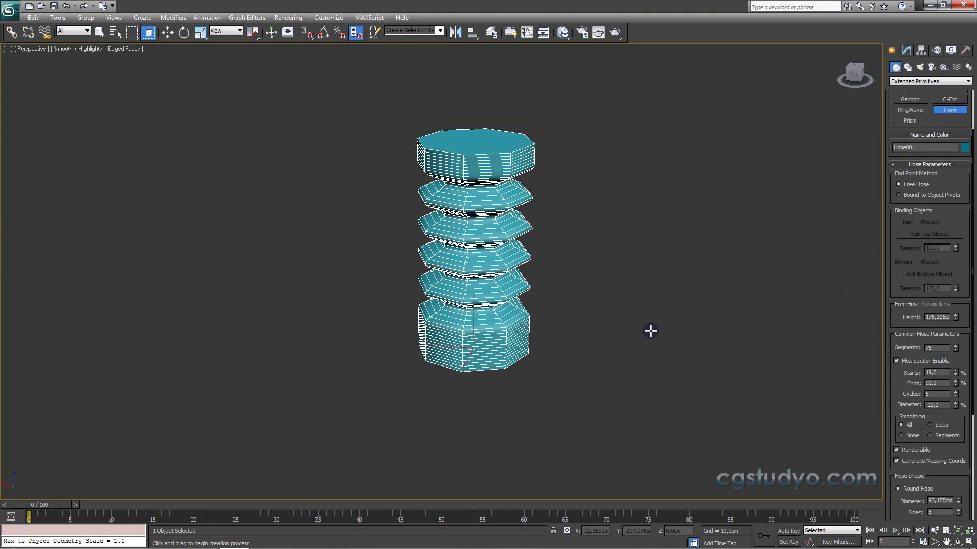
# - Hide edged faces and pull the flex section's end in to 87%
pyautogui.press('F3')
pyautogui.press('F4')
pyautogui.press('F3')
pyautogui.moveTo(601, 316)
pyautogui.mouseDown(button='middle')
pyautogui.moveTo(610, 317)
pyautogui.moveTo(592, 330)
pyautogui.mouseUp(button='middle')
pyautogui.click(929, 235)
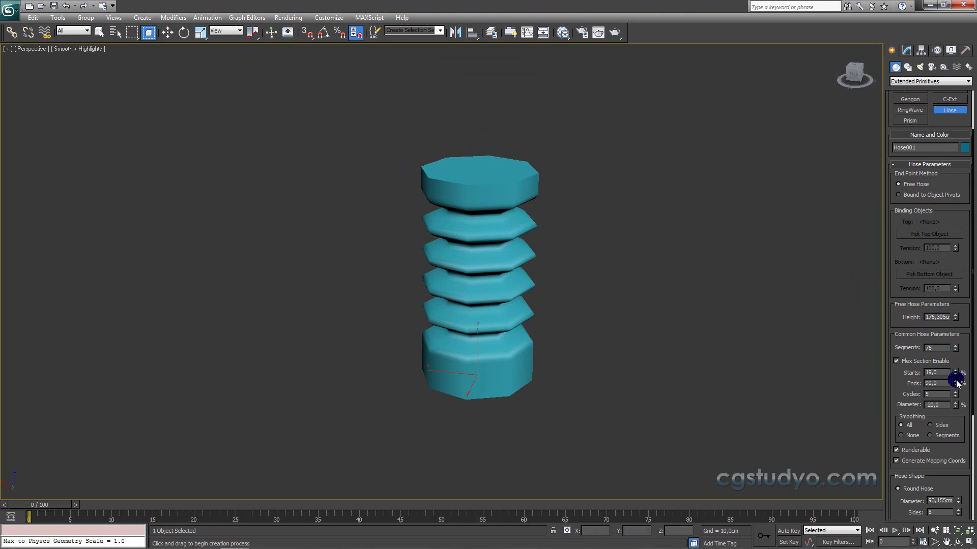
pyautogui.moveTo(955, 385)
pyautogui.mouseDown()
pyautogui.moveTo(953, 367)
pyautogui.moveTo(954, 402)
pyautogui.moveTo(955, 359)
pyautogui.moveTo(962, 398)
pyautogui.mouseUp()
pyautogui.keyDown('alt'); pyautogui.moveTo(609, 339); pyautogui.dragTo(646, 321, button='middle'); pyautogui.keyUp('alt')
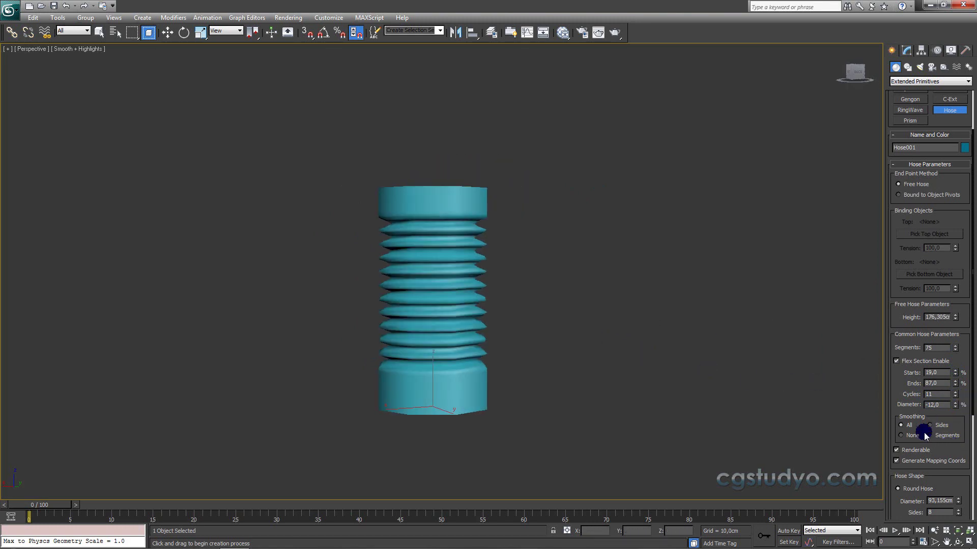
# - Toggle hose smoothing to None, then back to All
pyautogui.click(903, 435)
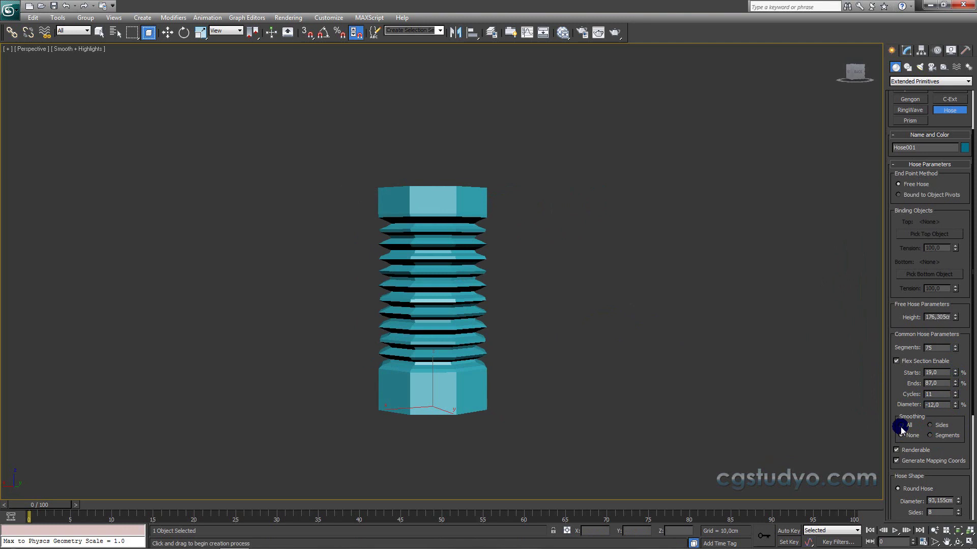
pyautogui.click(903, 426)
pyautogui.moveTo(973, 409)
pyautogui.mouseDown()
pyautogui.moveTo(971, 484)
pyautogui.moveTo(960, 442)
pyautogui.moveTo(961, 131)
pyautogui.mouseUp()
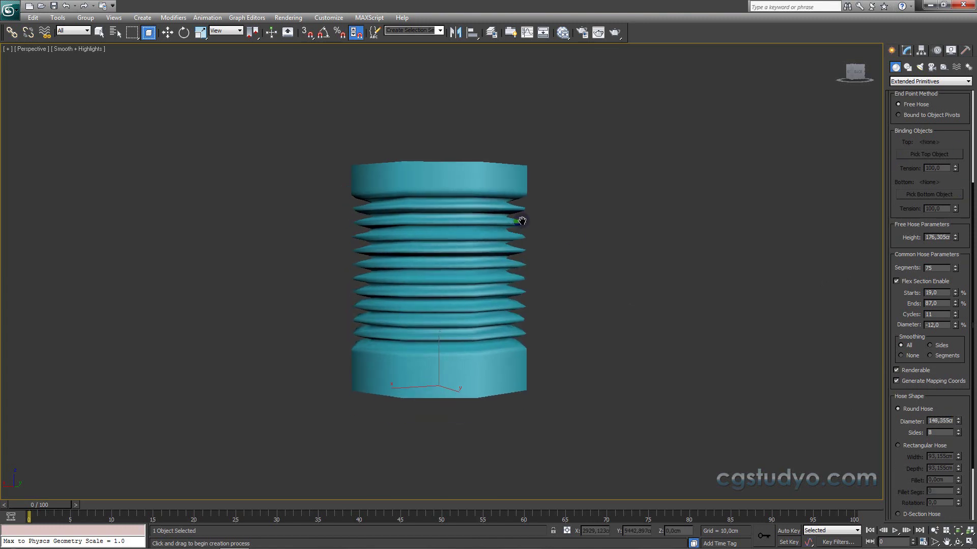
pyautogui.scroll(-3, 517, 255)
# - Give the Round Hose 30 sides and reduce its diameter to about 99 cm
pyautogui.moveTo(512, 309)
pyautogui.keyDown('alt'); pyautogui.mouseDown(button='middle')
pyautogui.moveTo(555, 293)
pyautogui.moveTo(646, 315)
pyautogui.mouseUp(button='middle'); pyautogui.keyUp('alt')
pyautogui.scroll(2, 646, 315)
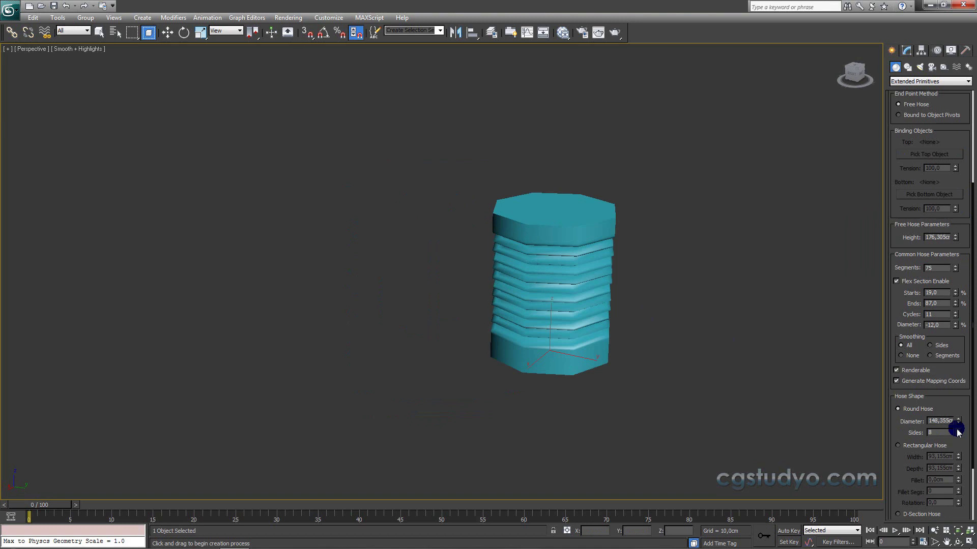
pyautogui.moveTo(958, 431); pyautogui.dragTo(967, 411)
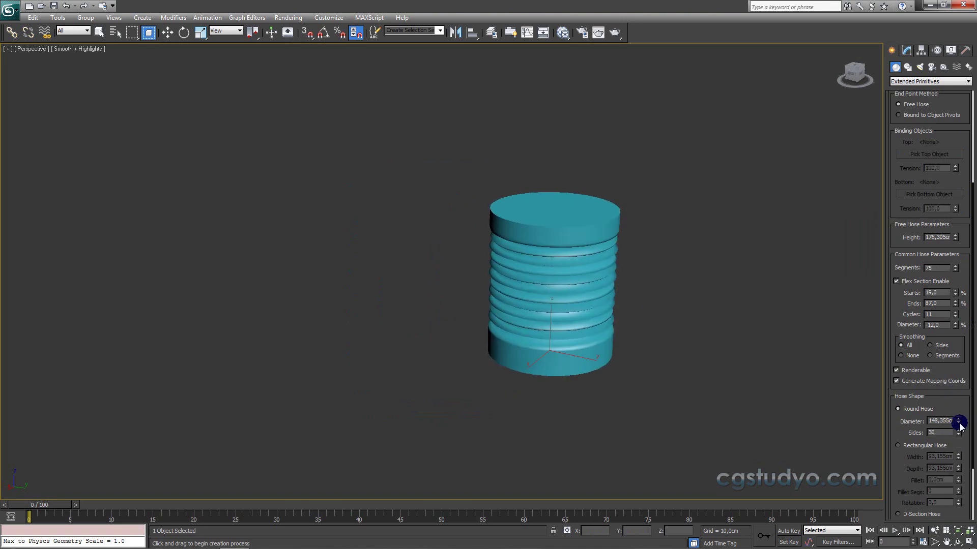
pyautogui.moveTo(958, 422); pyautogui.dragTo(955, 513)
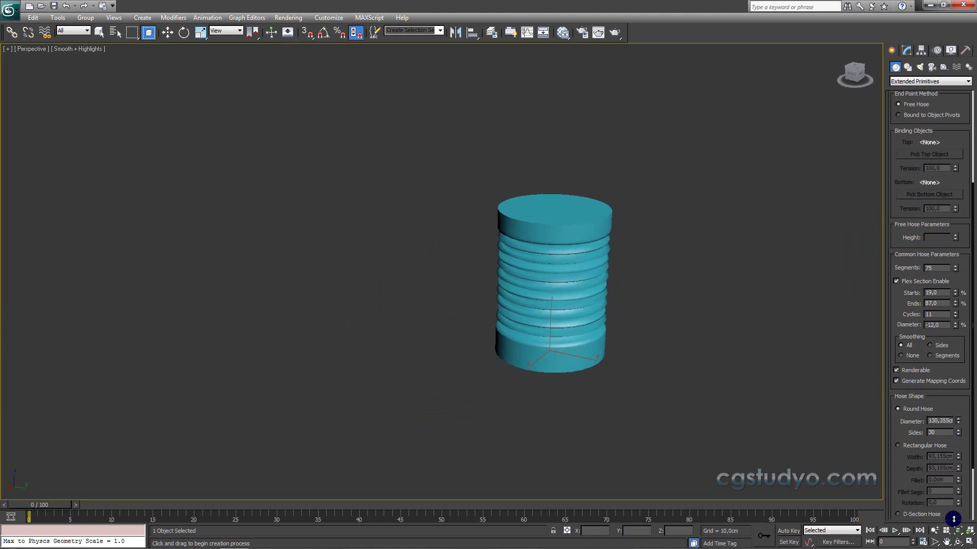
pyautogui.moveTo(901, 140)
pyautogui.mouseDown()
pyautogui.moveTo(823, 265)
pyautogui.moveTo(857, 133)
pyautogui.mouseUp()
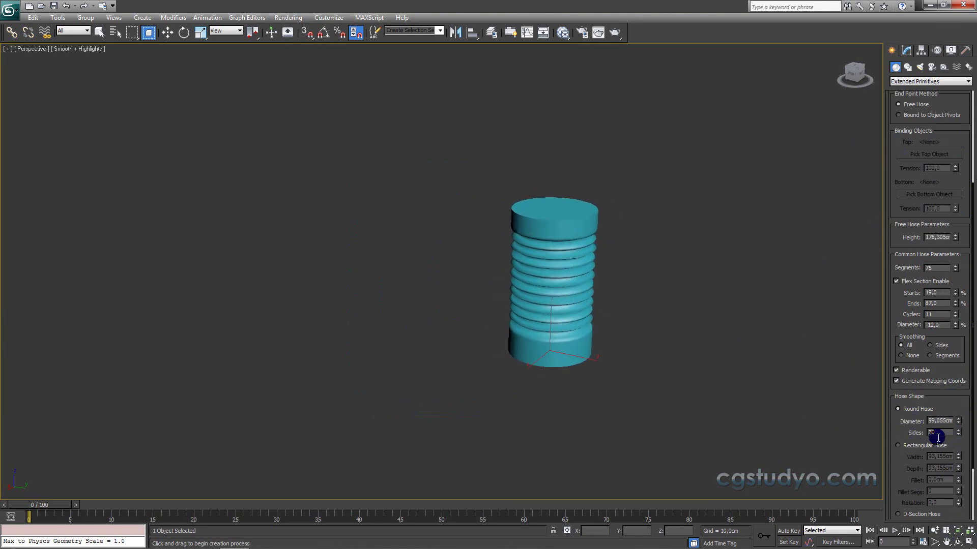
# - Switch the hose to a Rectangular Hose cross-section
pyautogui.moveTo(972, 443); pyautogui.dragTo(969, 403)
pyautogui.click(897, 405)
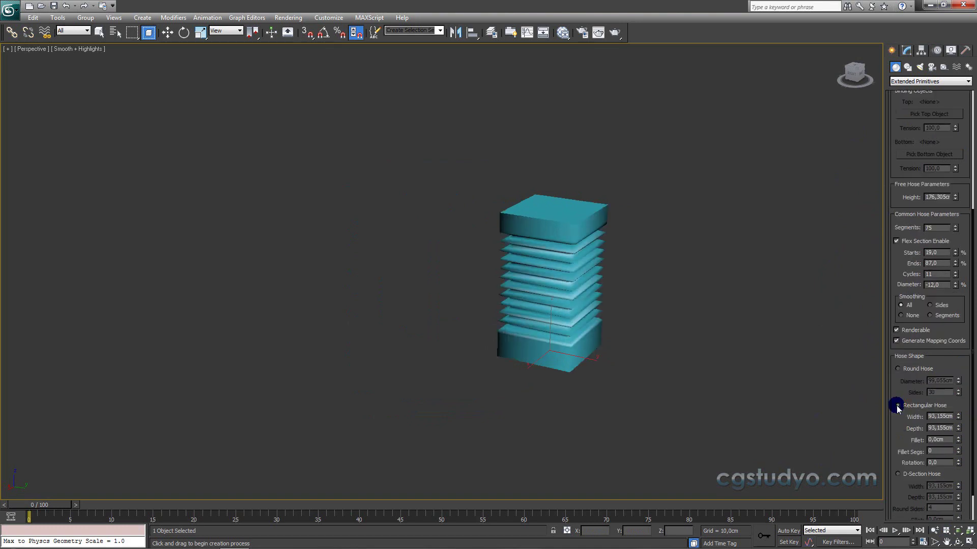
pyautogui.click(898, 370)
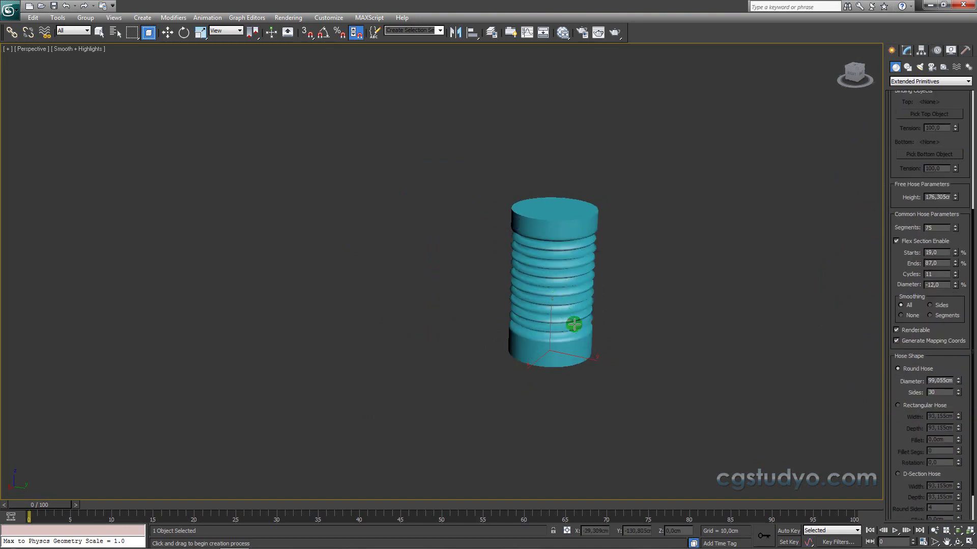
pyautogui.keyDown('alt'); pyautogui.moveTo(574, 325); pyautogui.dragTo(578, 316, button='middle'); pyautogui.keyUp('alt')
pyautogui.click(897, 406)
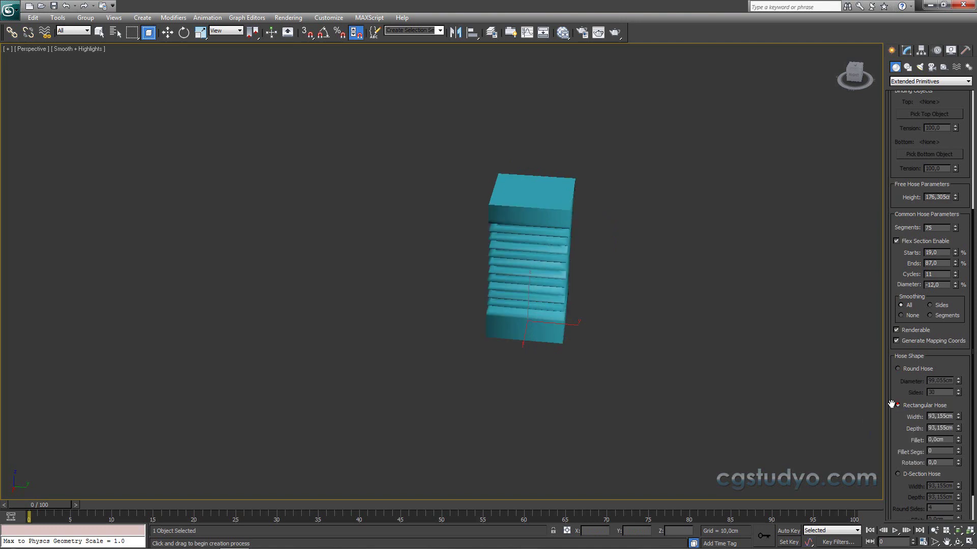
pyautogui.scroll(3, 554, 369)
pyautogui.keyDown('alt'); pyautogui.moveTo(554, 364); pyautogui.dragTo(518, 347, button='middle'); pyautogui.keyUp('alt')
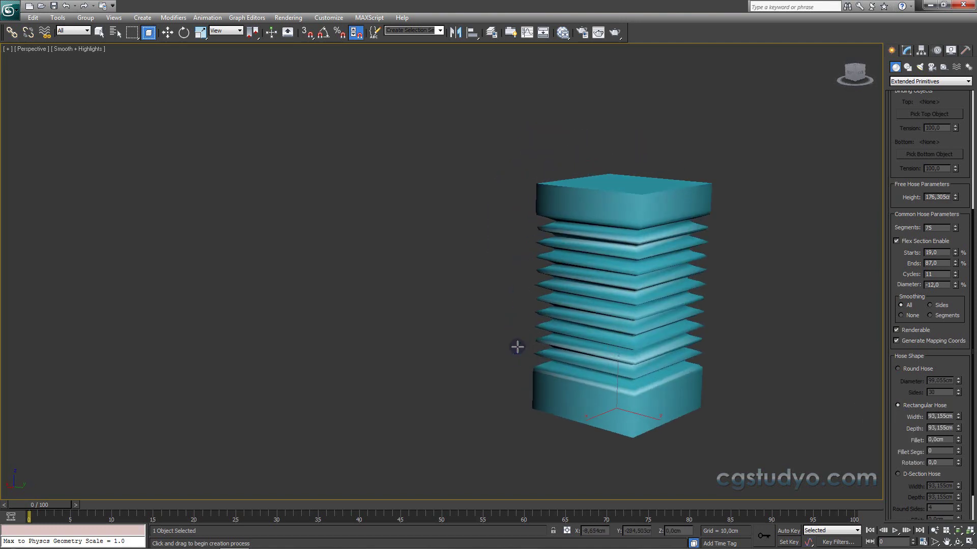
# - Set width 110.4, depth 102.2, fillet 29.7 and 10 fillet segments, checking the mesh
pyautogui.moveTo(937, 419)
pyautogui.mouseDown()
pyautogui.moveTo(923, 417)
pyautogui.moveTo(954, 368)
pyautogui.moveTo(953, 430)
pyautogui.moveTo(953, 404)
pyautogui.mouseUp()
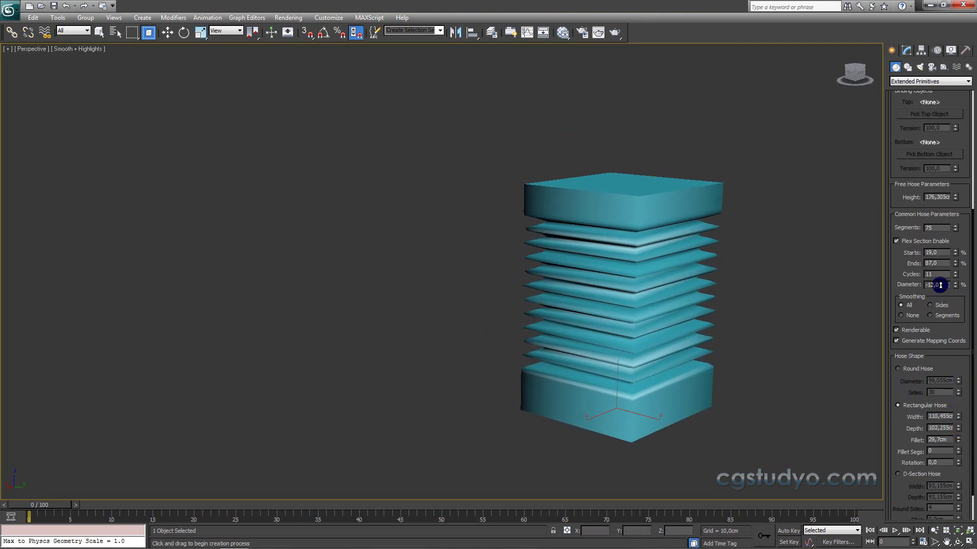
pyautogui.moveTo(956, 453); pyautogui.dragTo(957, 424)
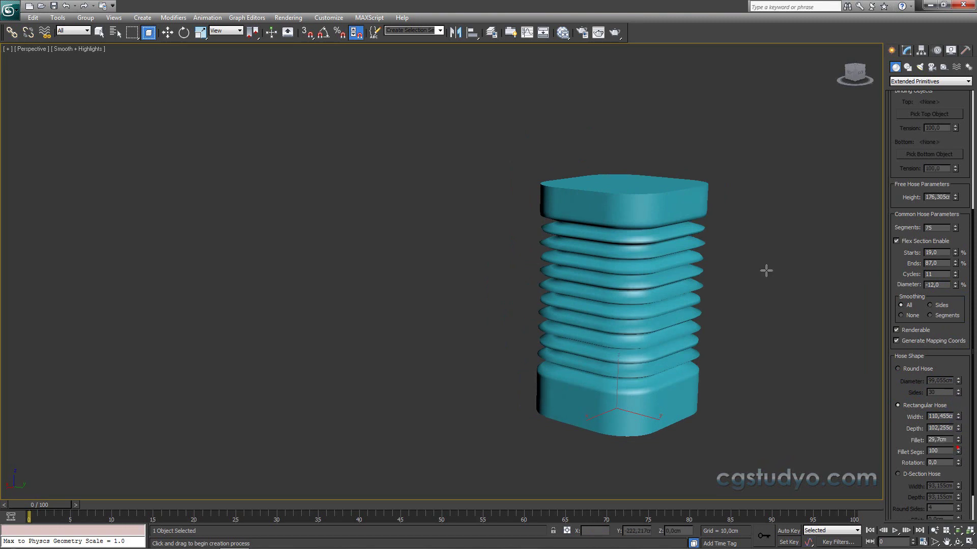
pyautogui.press('F3')
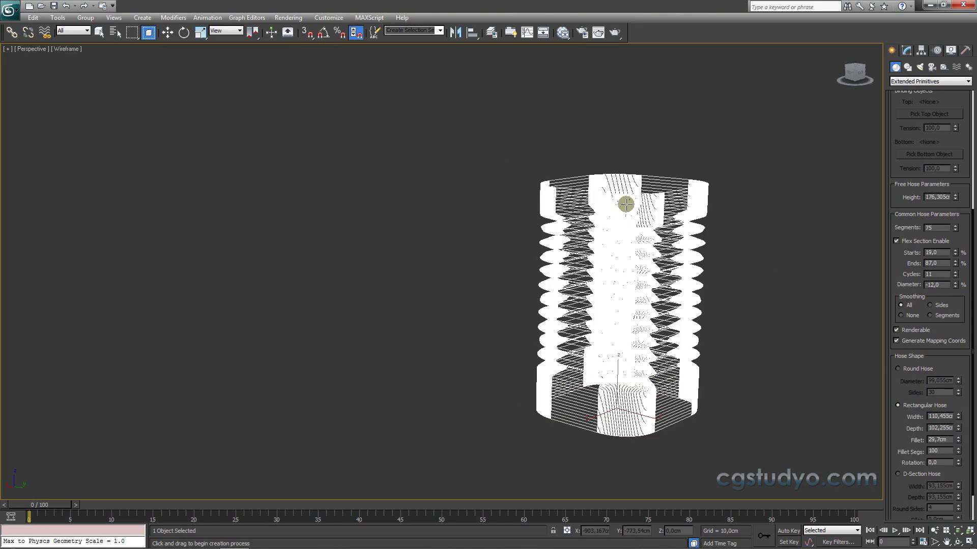
pyautogui.press('F3')
pyautogui.press('F4')
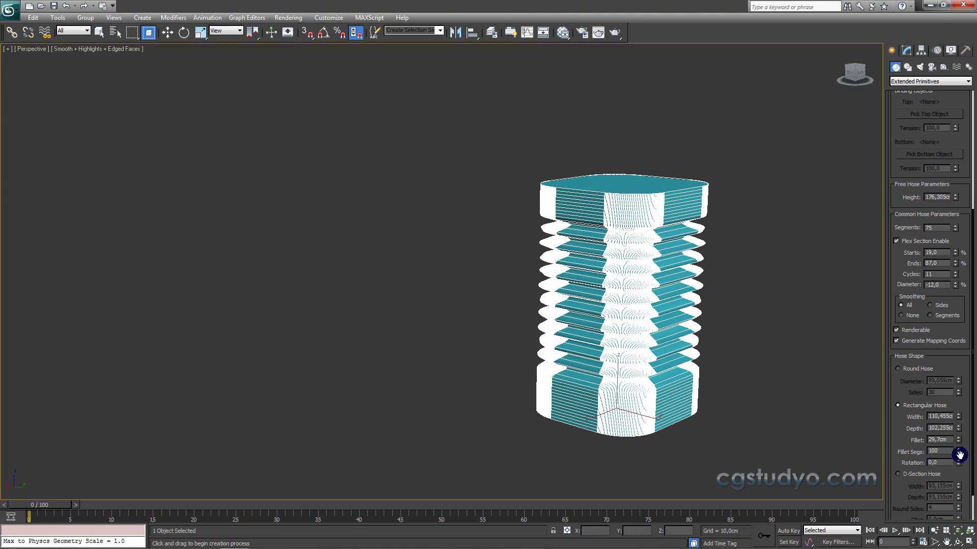
pyautogui.write('10')
pyautogui.press('Return')
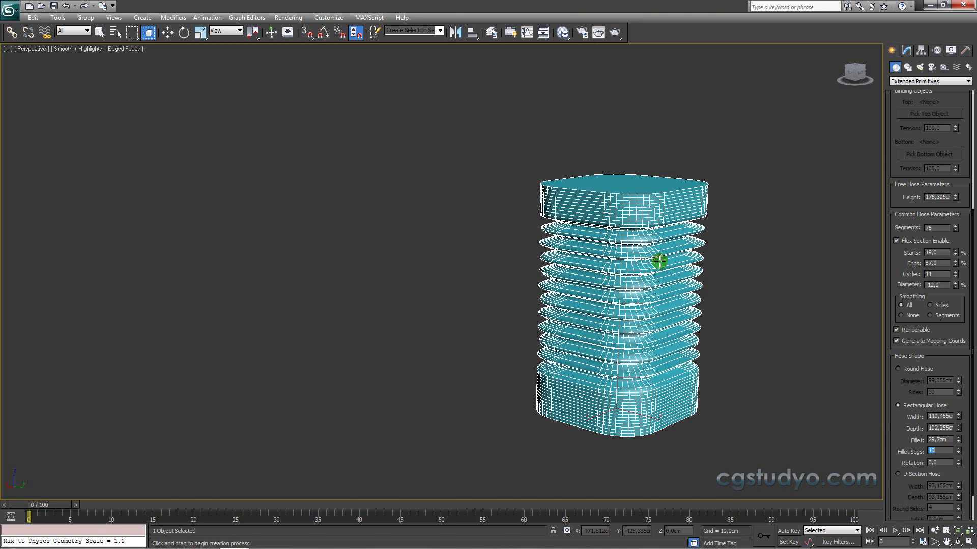
pyautogui.moveTo(658, 260); pyautogui.dragTo(645, 235, button='middle')
pyautogui.press('F4')
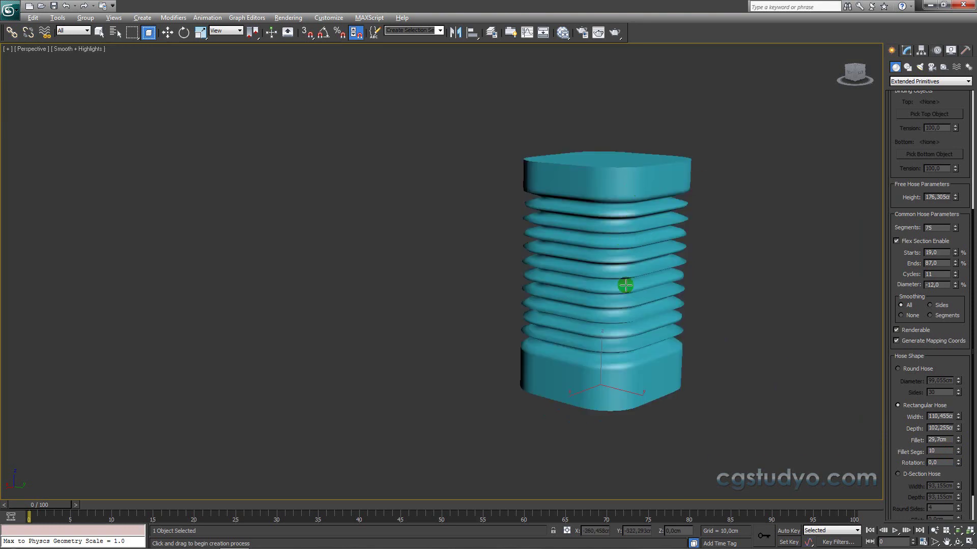
pyautogui.keyDown('alt'); pyautogui.moveTo(625, 285); pyautogui.dragTo(621, 275, button='middle'); pyautogui.keyUp('alt')
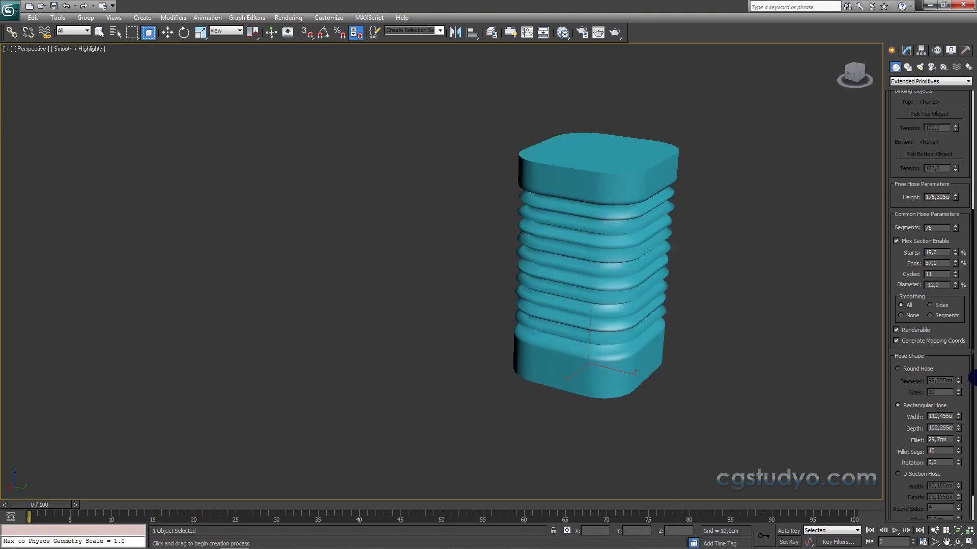
pyautogui.moveTo(972, 378); pyautogui.dragTo(928, 430)
# - Switch the hose to a D-Section profile and orbit to view it from the side
pyautogui.click(898, 438)
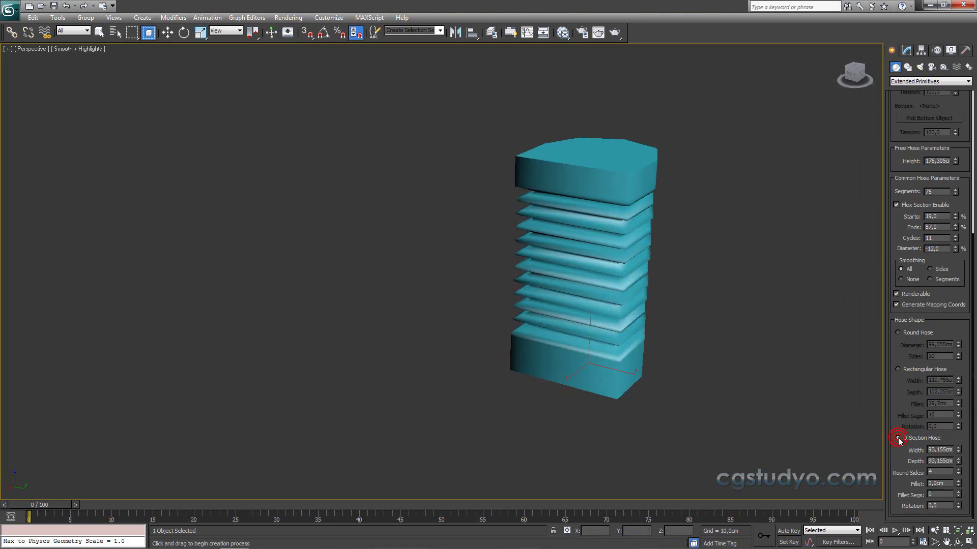
pyautogui.moveTo(654, 392)
pyautogui.keyDown('alt'); pyautogui.mouseDown(button='middle')
pyautogui.moveTo(654, 434)
pyautogui.moveTo(615, 452)
pyautogui.moveTo(621, 465)
pyautogui.moveTo(613, 458)
pyautogui.mouseUp(button='middle'); pyautogui.keyUp('alt')
pyautogui.moveTo(599, 382)
pyautogui.keyDown('alt'); pyautogui.mouseDown(button='middle')
pyautogui.moveTo(584, 323)
pyautogui.moveTo(631, 257)
pyautogui.mouseUp(button='middle'); pyautogui.keyUp('alt')
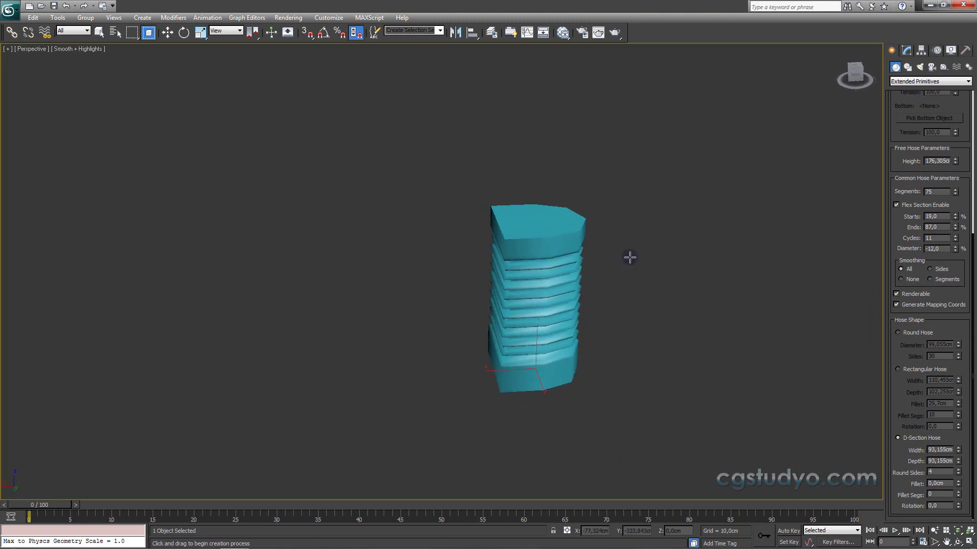
# - Exit hose creation, deselect and reselect Hose001, and orbit around it
pyautogui.click(893, 51)
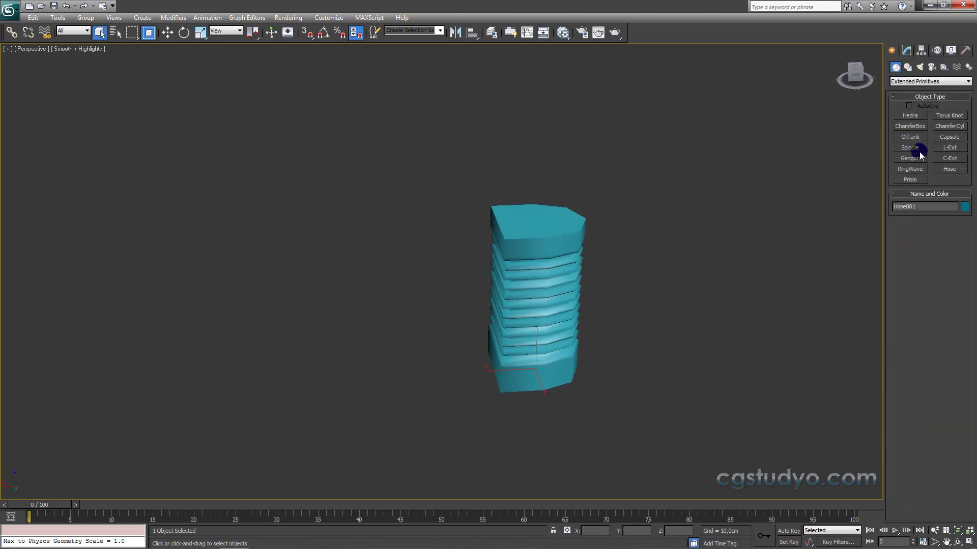
pyautogui.click(738, 175)
pyautogui.click(574, 222)
pyautogui.moveTo(564, 307)
pyautogui.keyDown('alt'); pyautogui.mouseDown(button='middle')
pyautogui.moveTo(517, 305)
pyautogui.moveTo(430, 327)
pyautogui.moveTo(615, 322)
pyautogui.moveTo(588, 371)
pyautogui.mouseUp(button='middle'); pyautogui.keyUp('alt')
pyautogui.scroll(2, 590, 370)
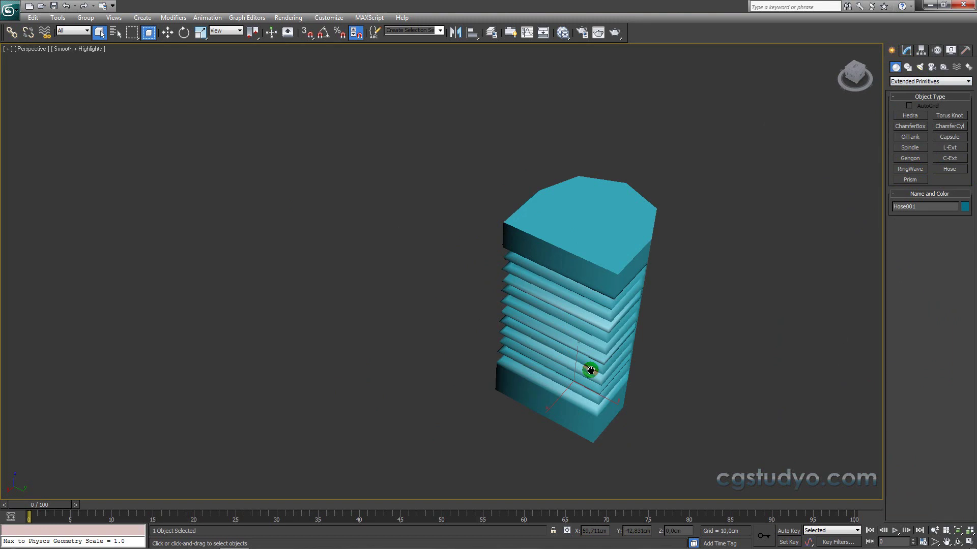